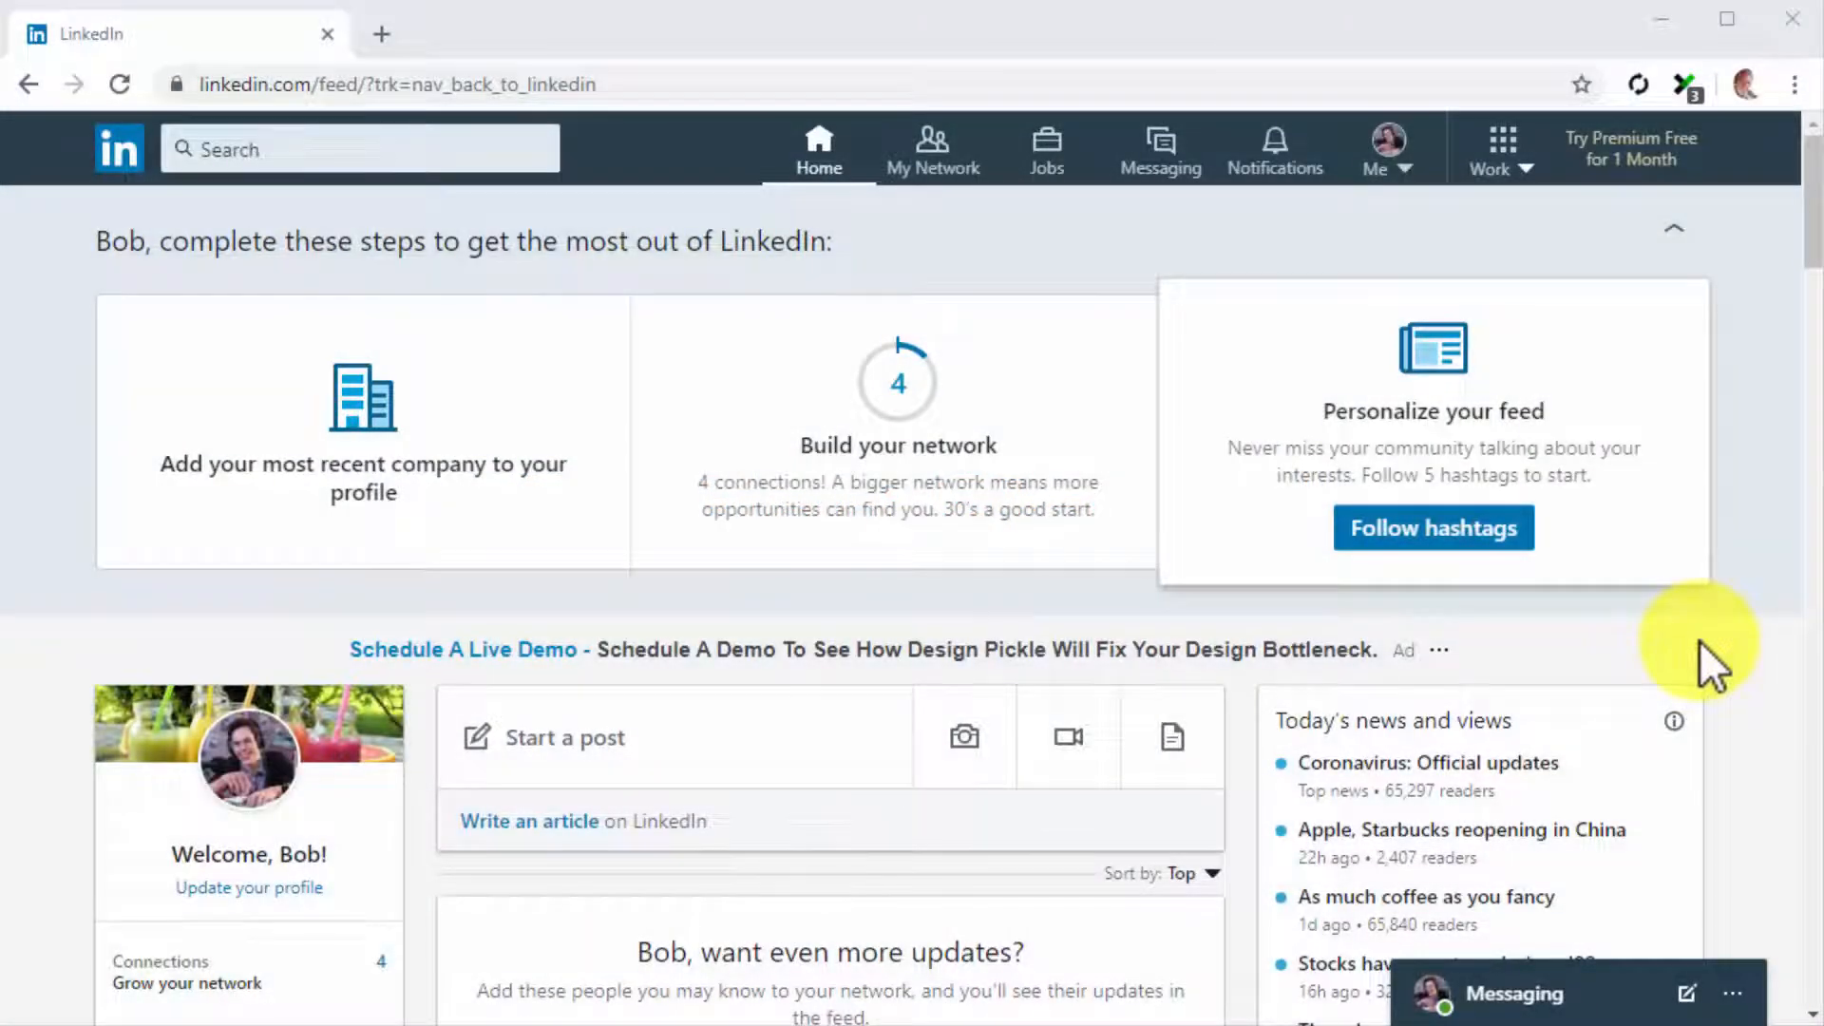
Start creating a LinkedIn company page of the small business type, for fewer than 200 employees
click(1514, 156)
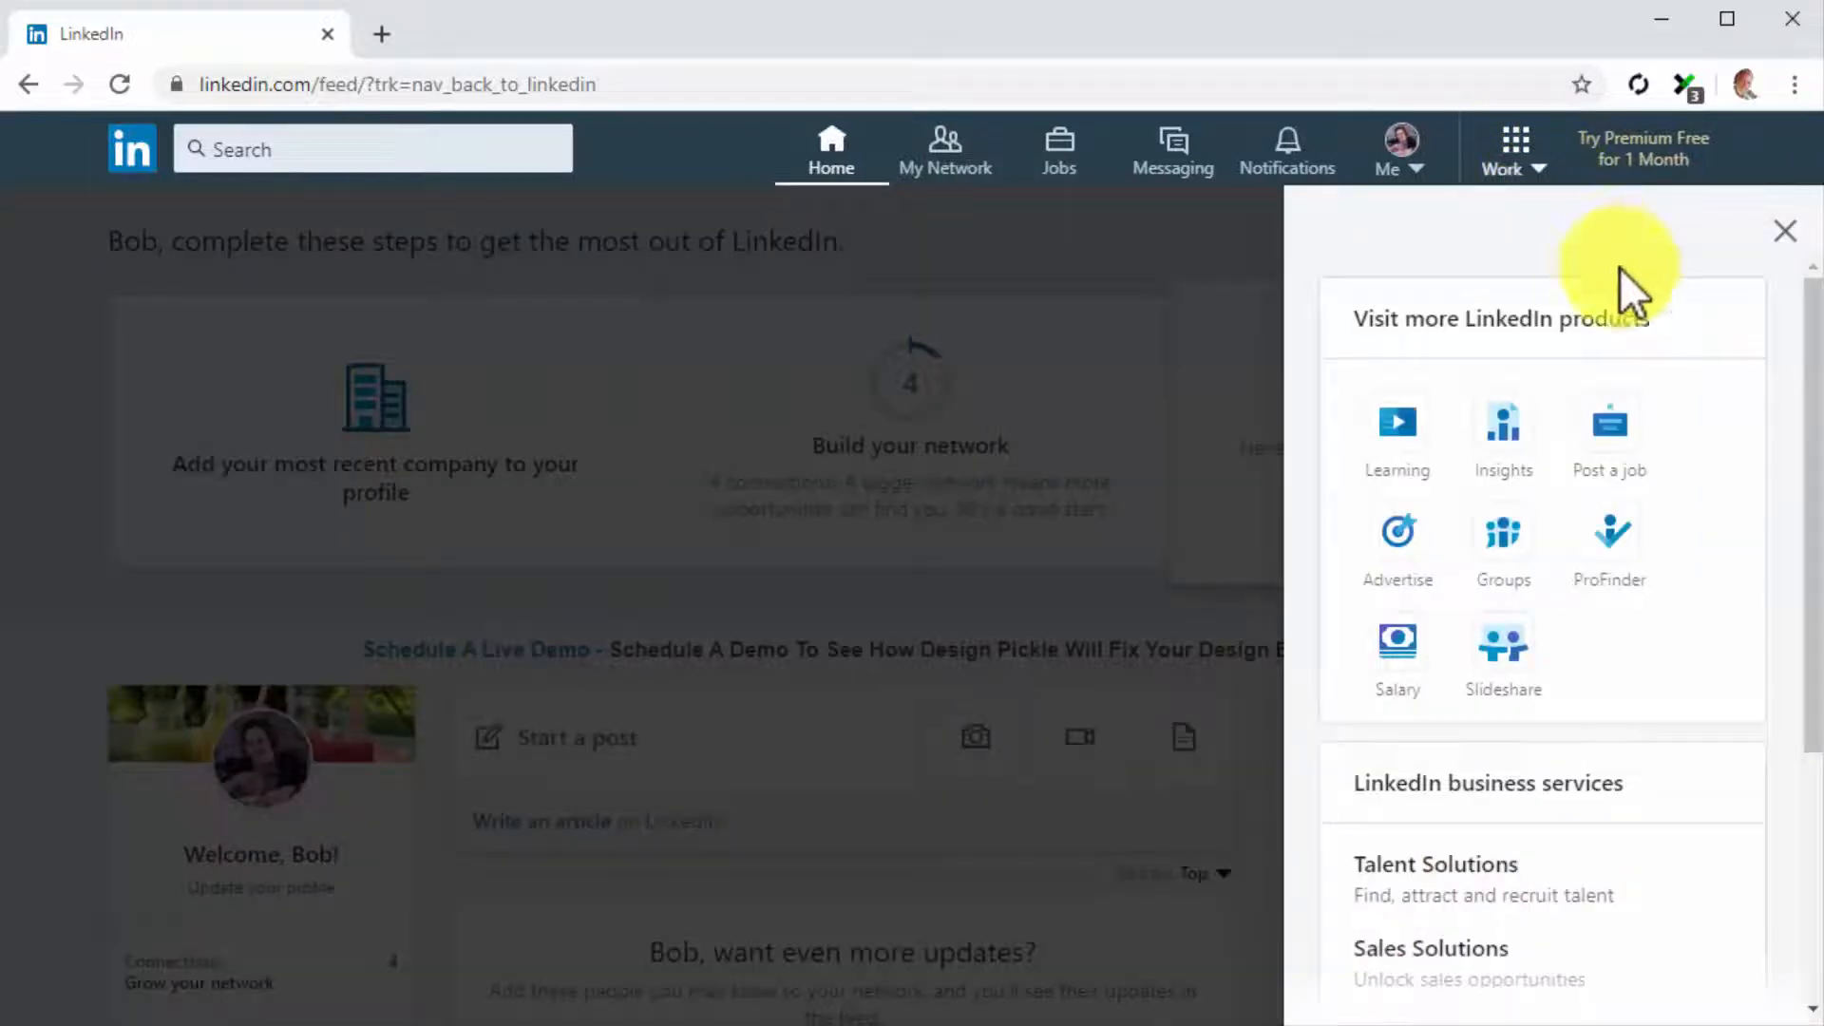
scroll(1786, 494, down, 4)
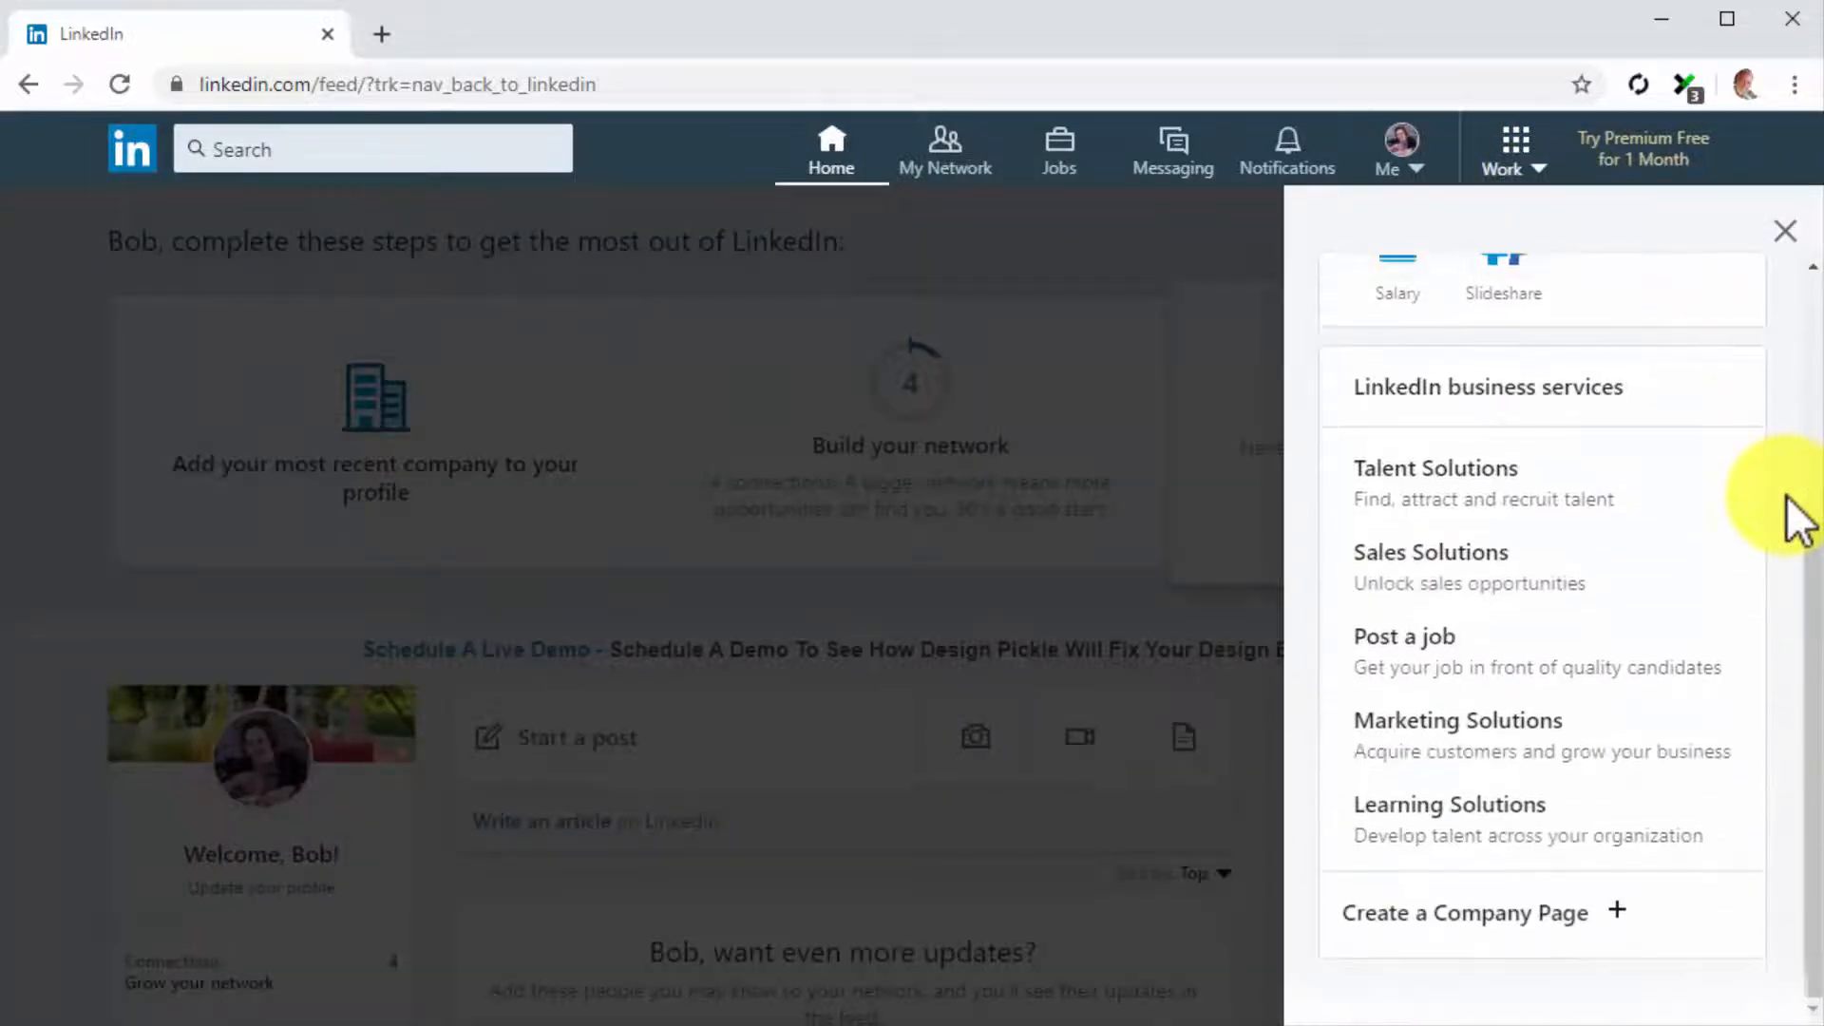
click(1761, 915)
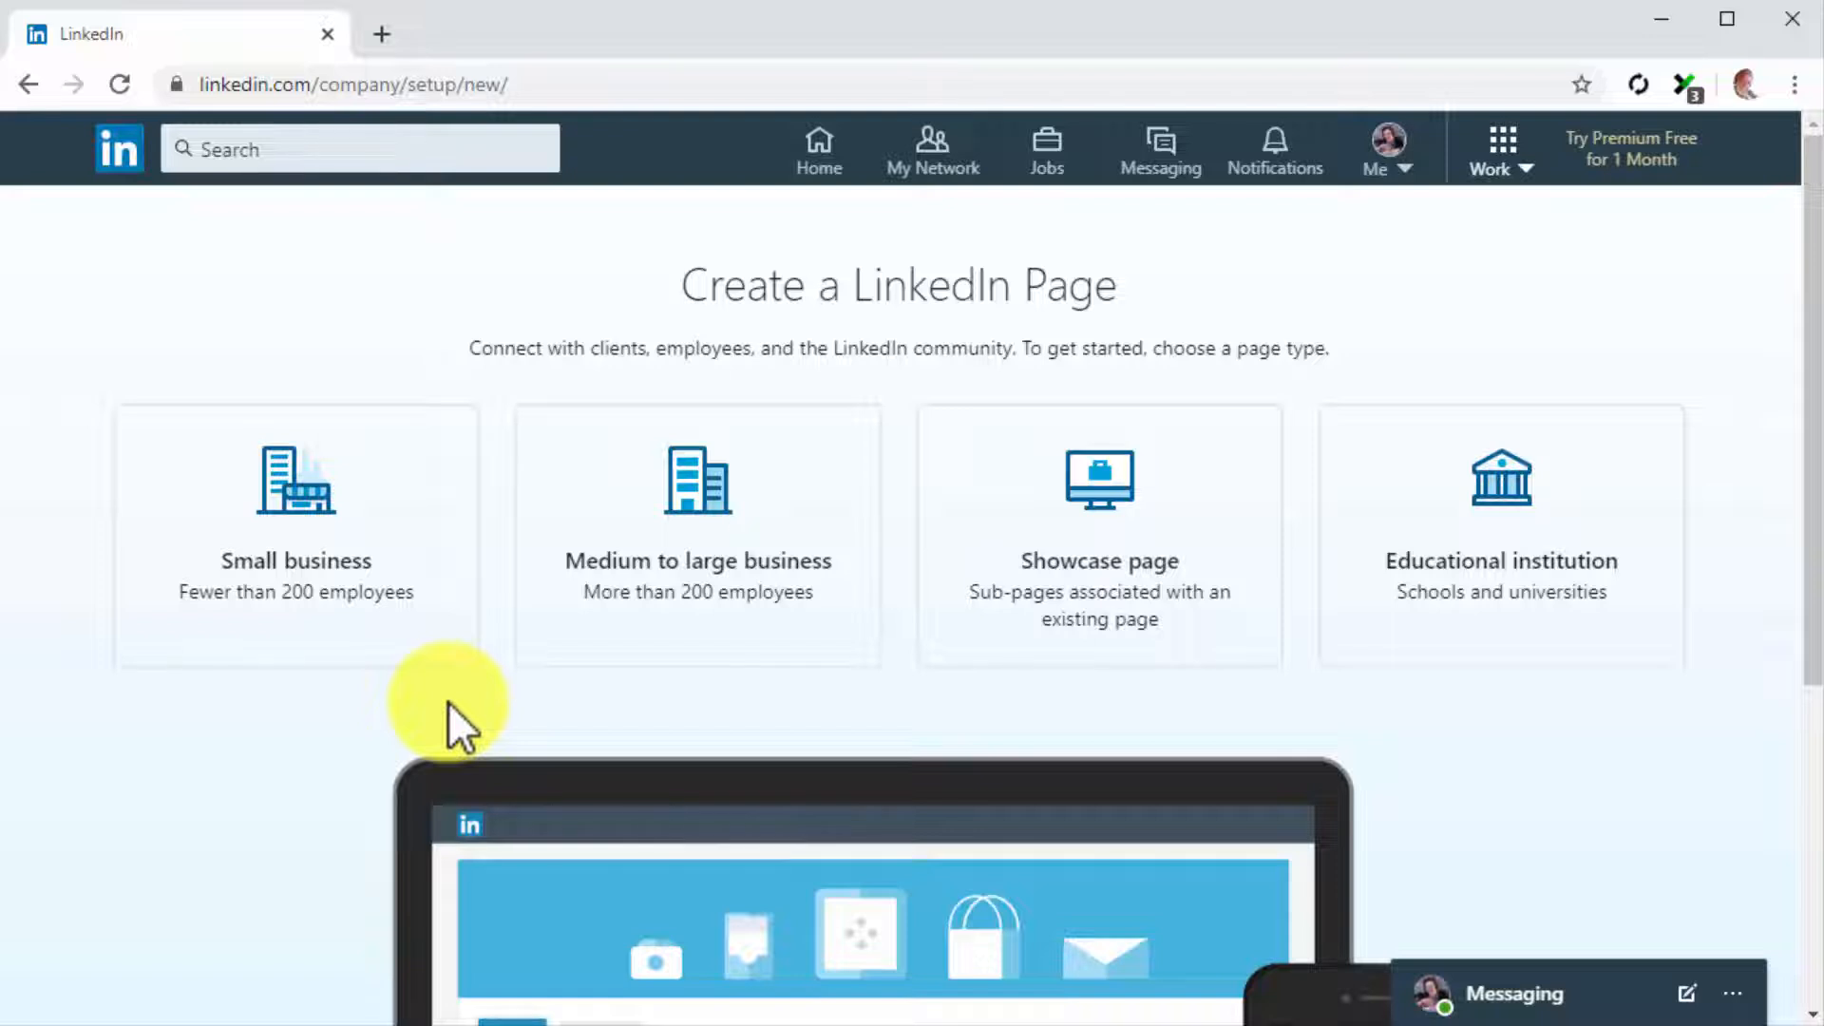
click(418, 600)
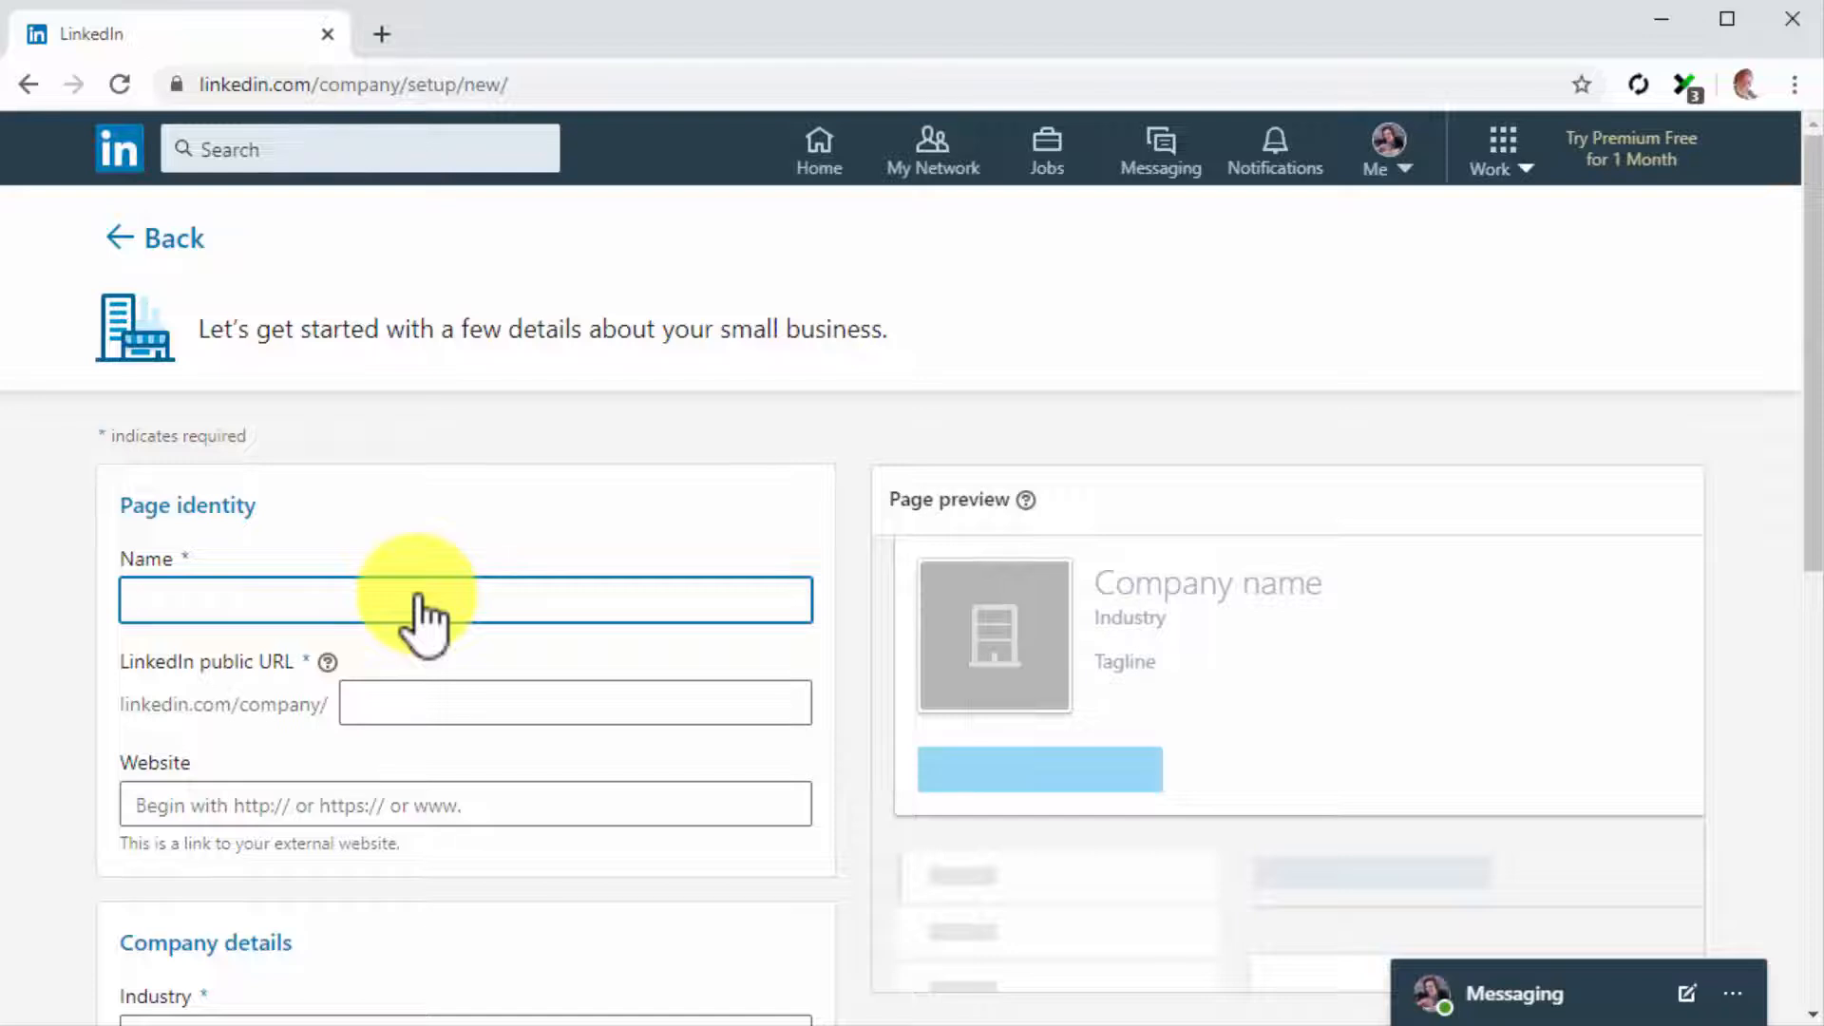
Name the page "Diabetes Care Made Easy 2.0" and shorten its public URL to diabetes-care-made-easy-2
text(Di)
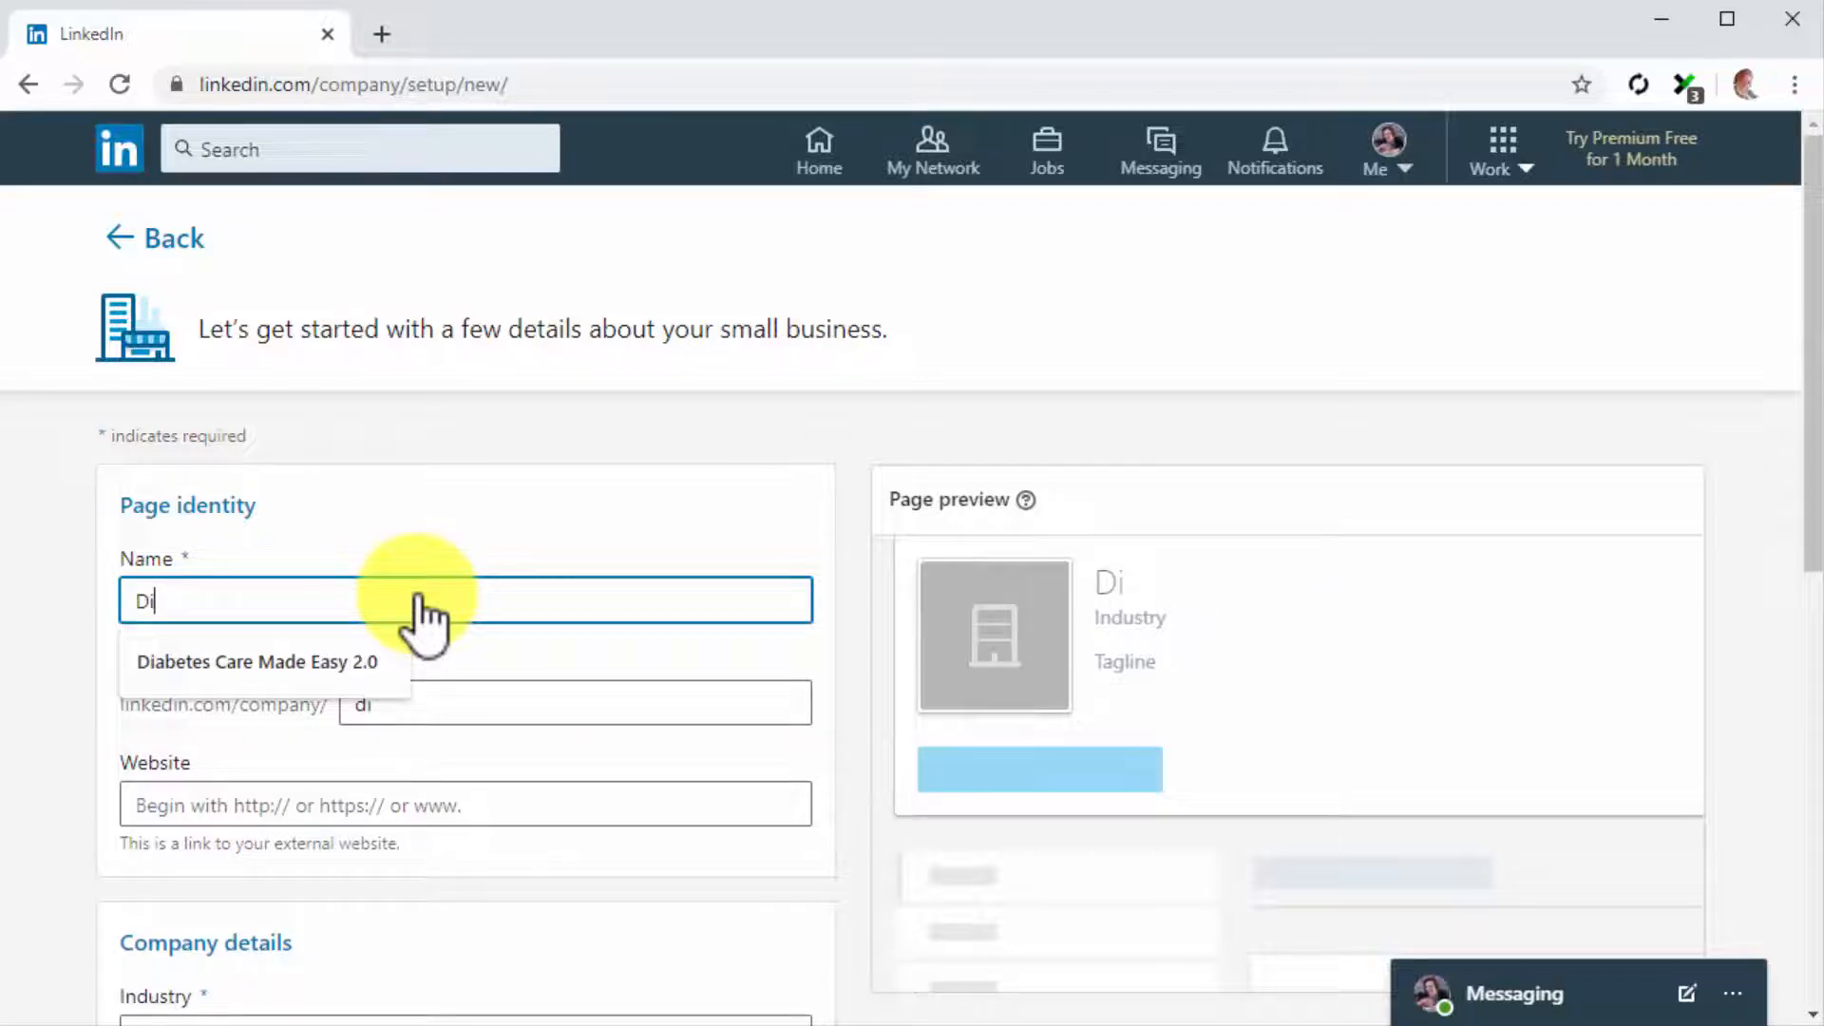
click(399, 661)
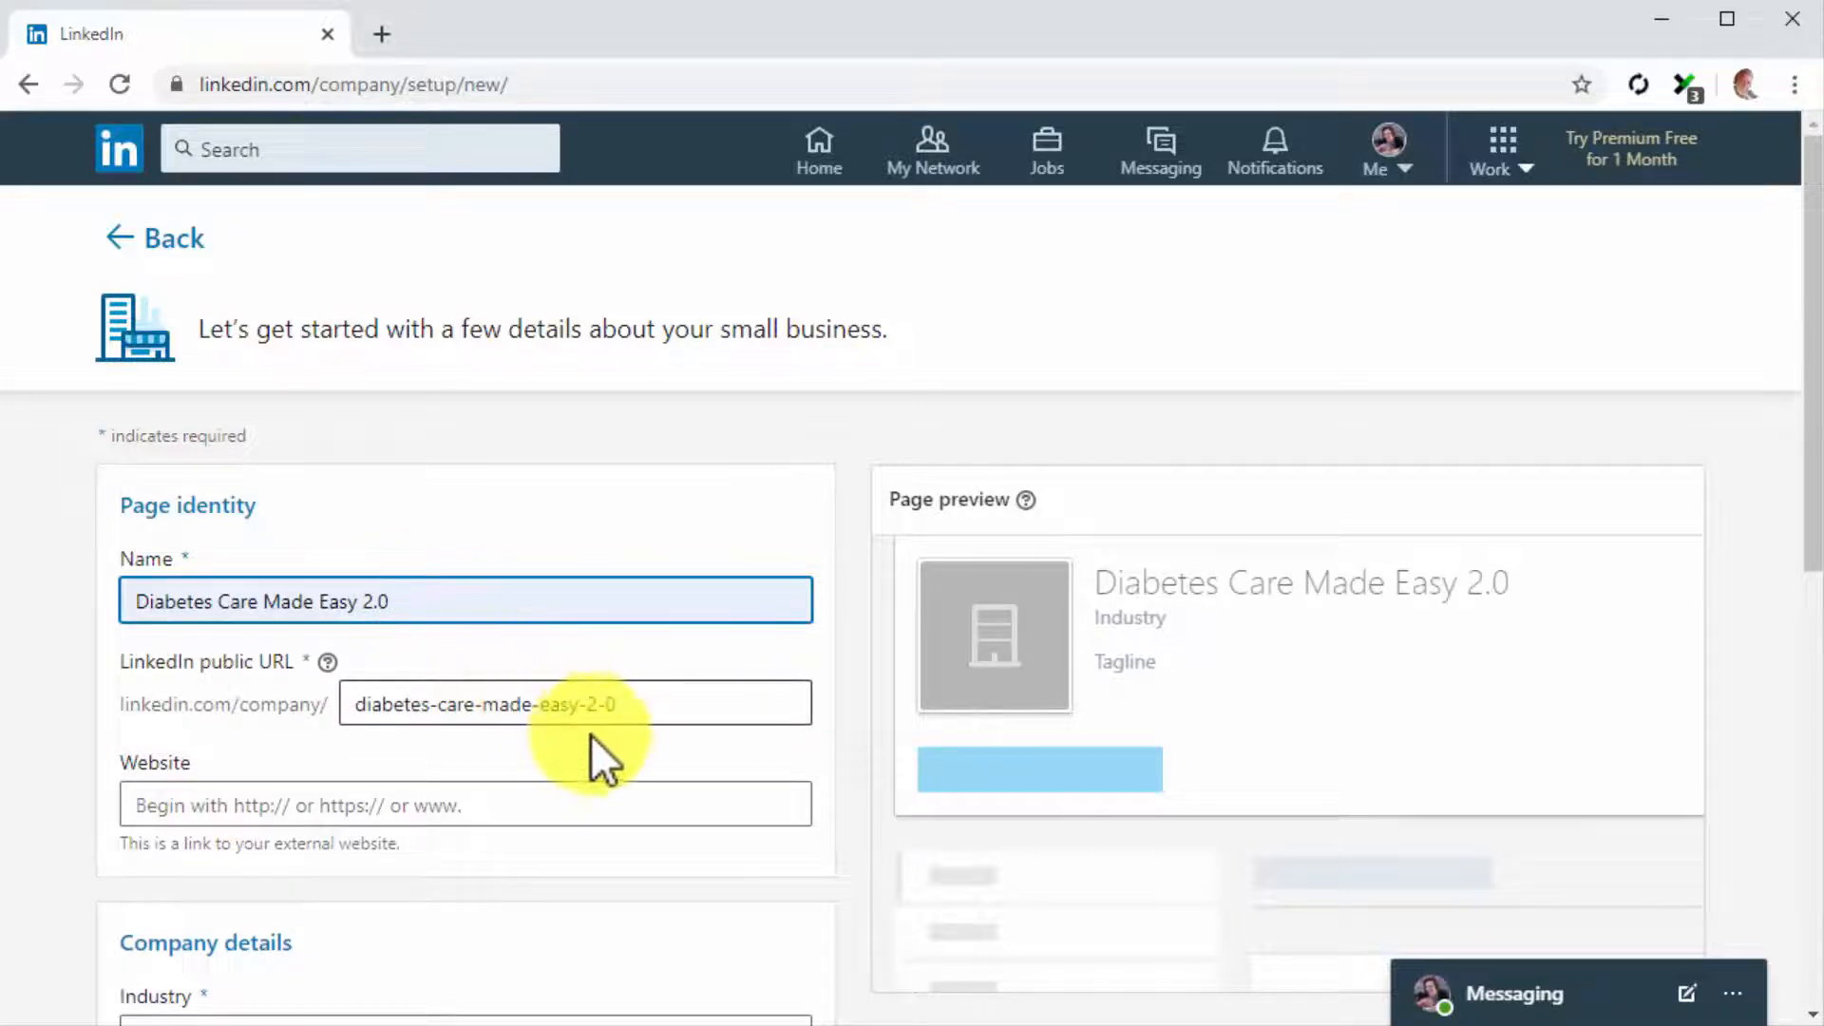
click(655, 712)
key(BackSpace)
key(BackSpace)
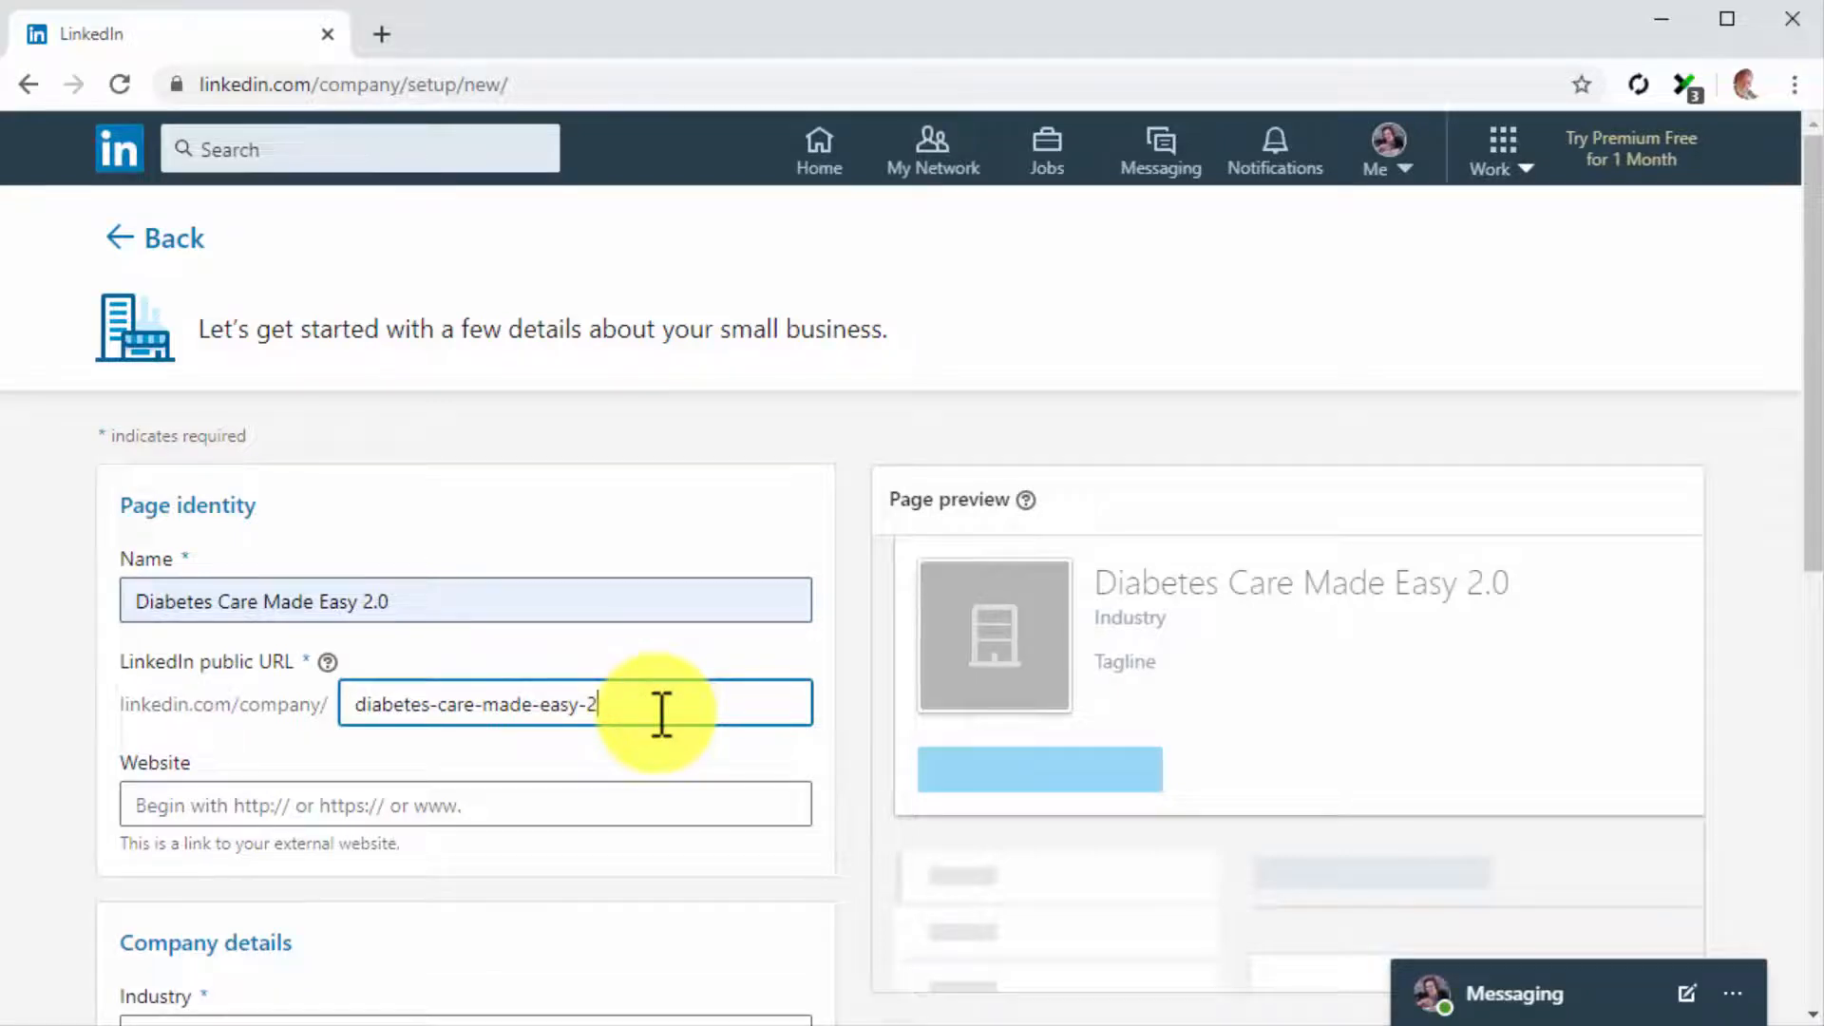
click(645, 792)
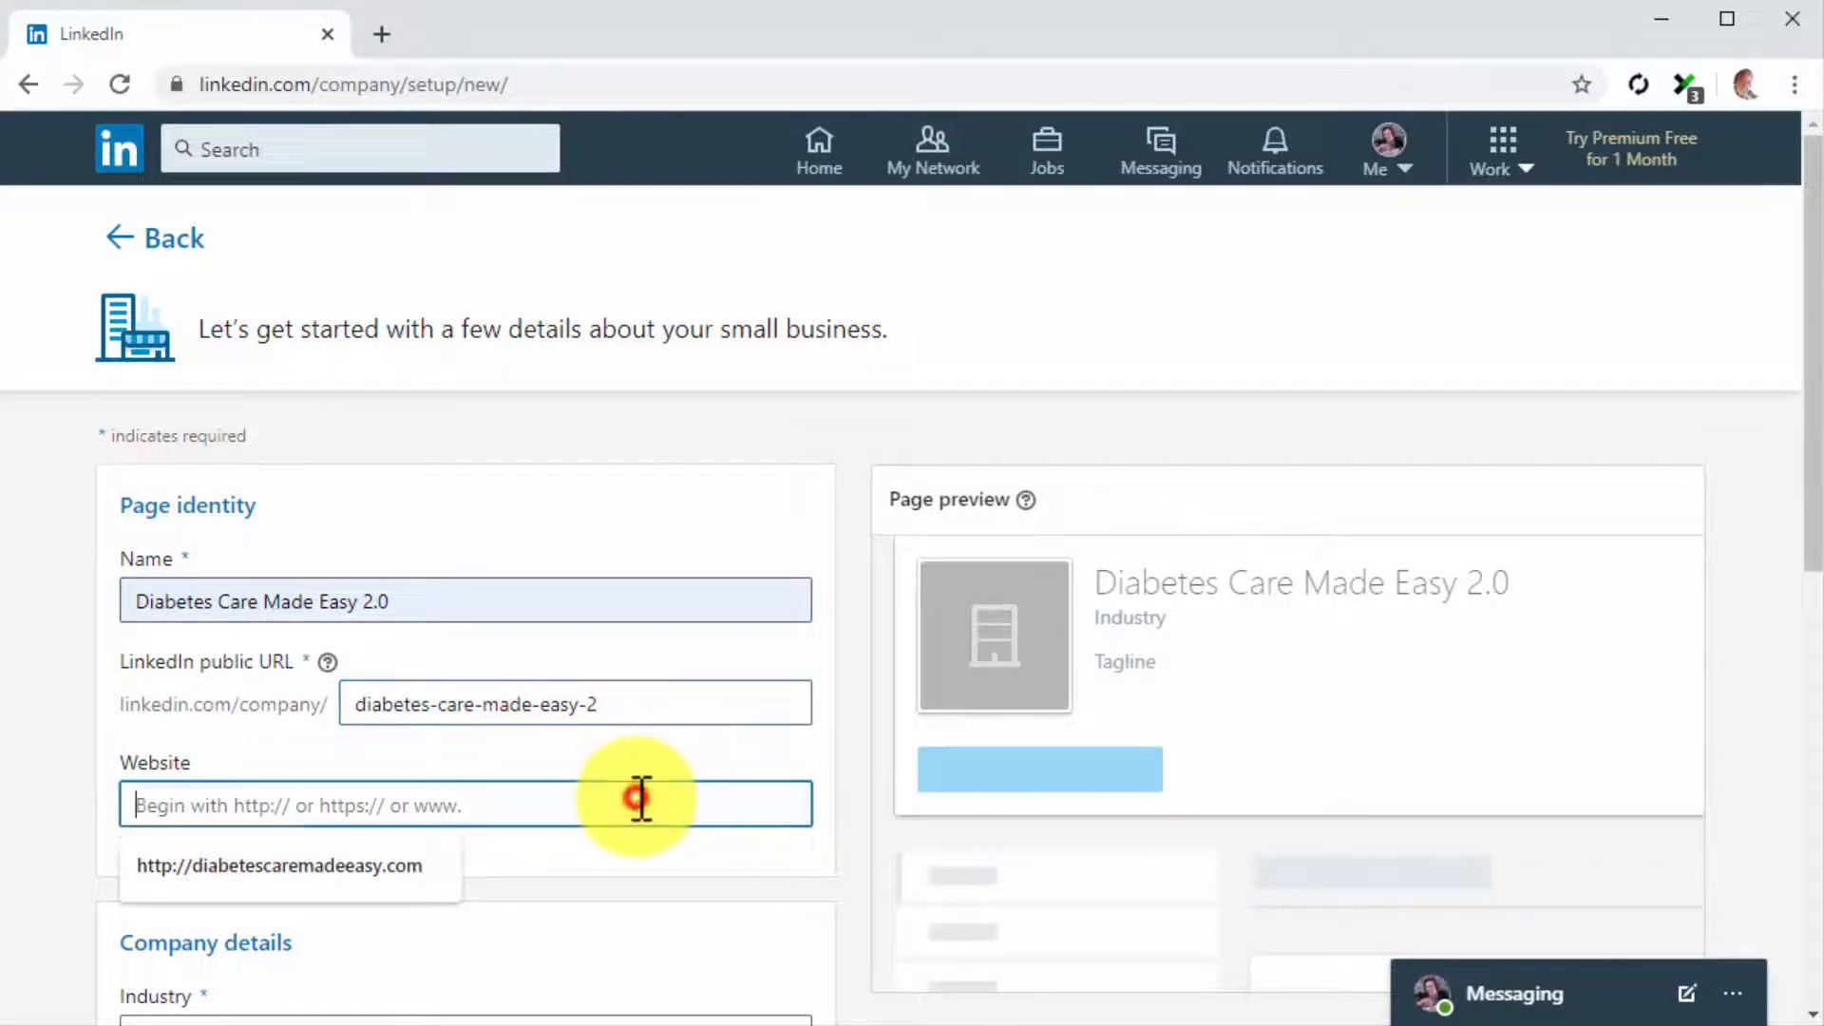
key(Down)
key(Return)
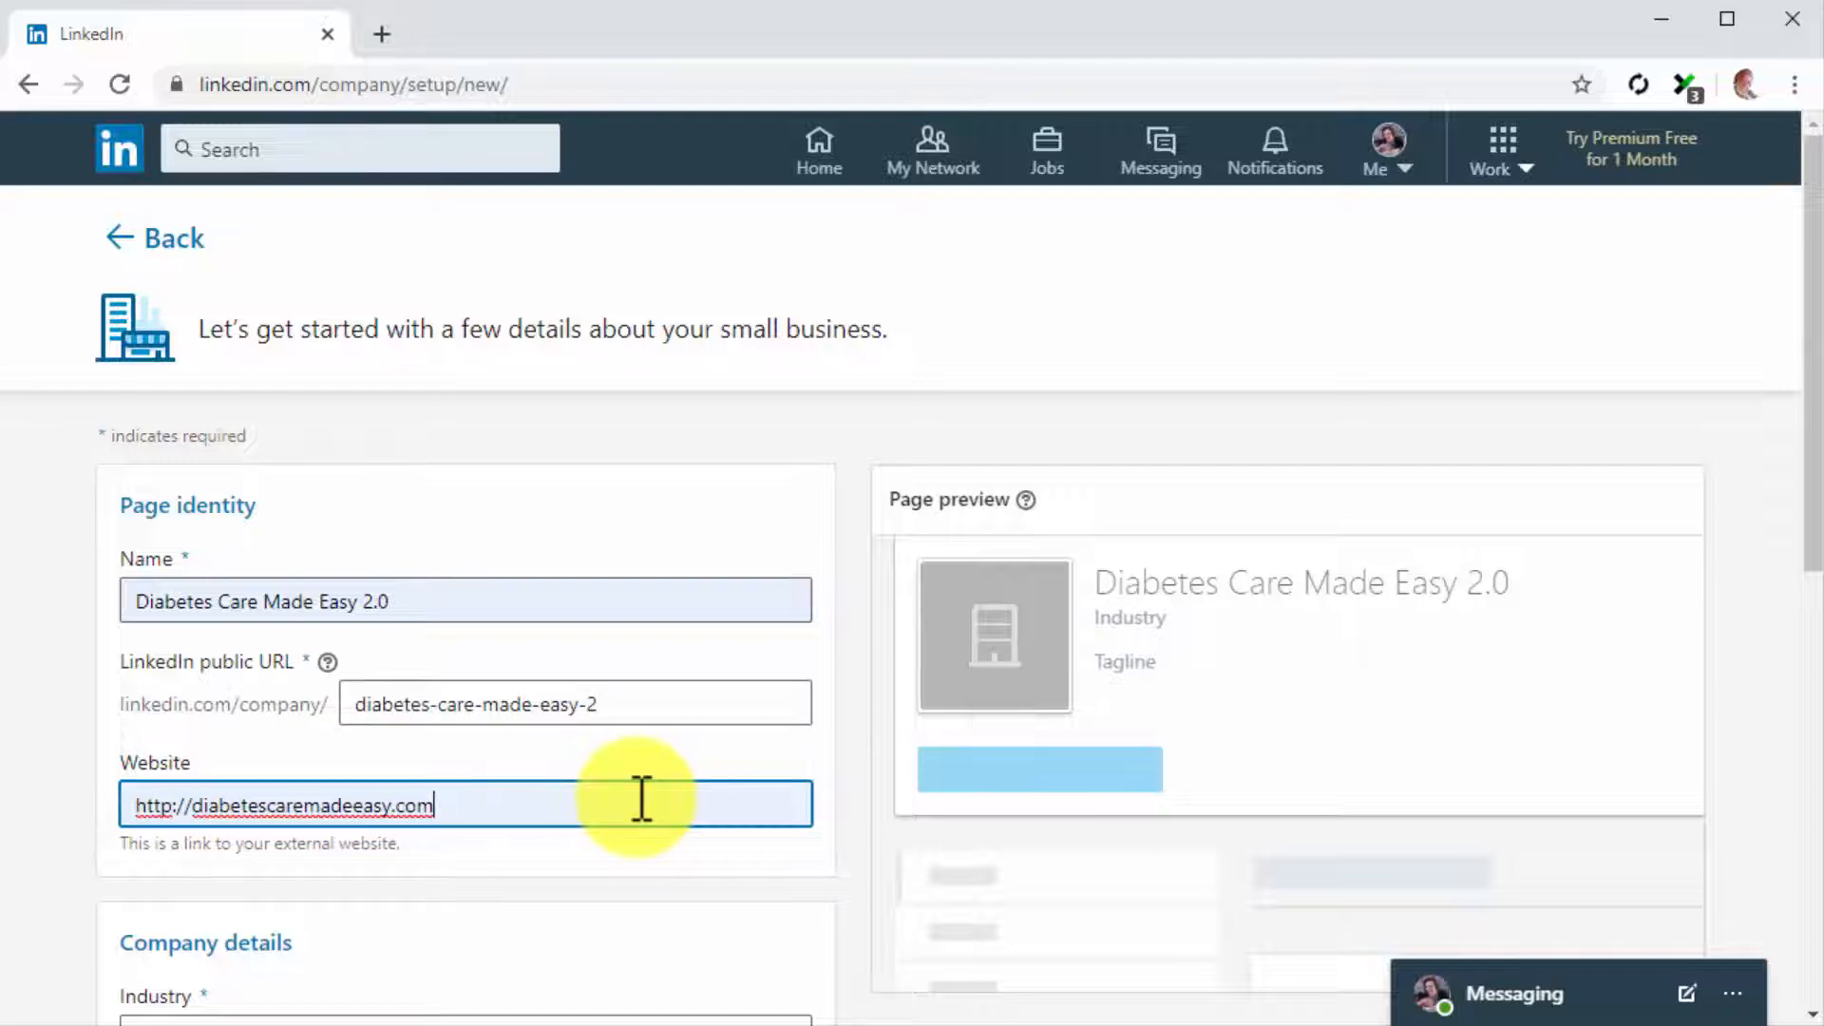
Set the company's industry to Health, Wellness & Fitness
scroll(643, 799, down, 5)
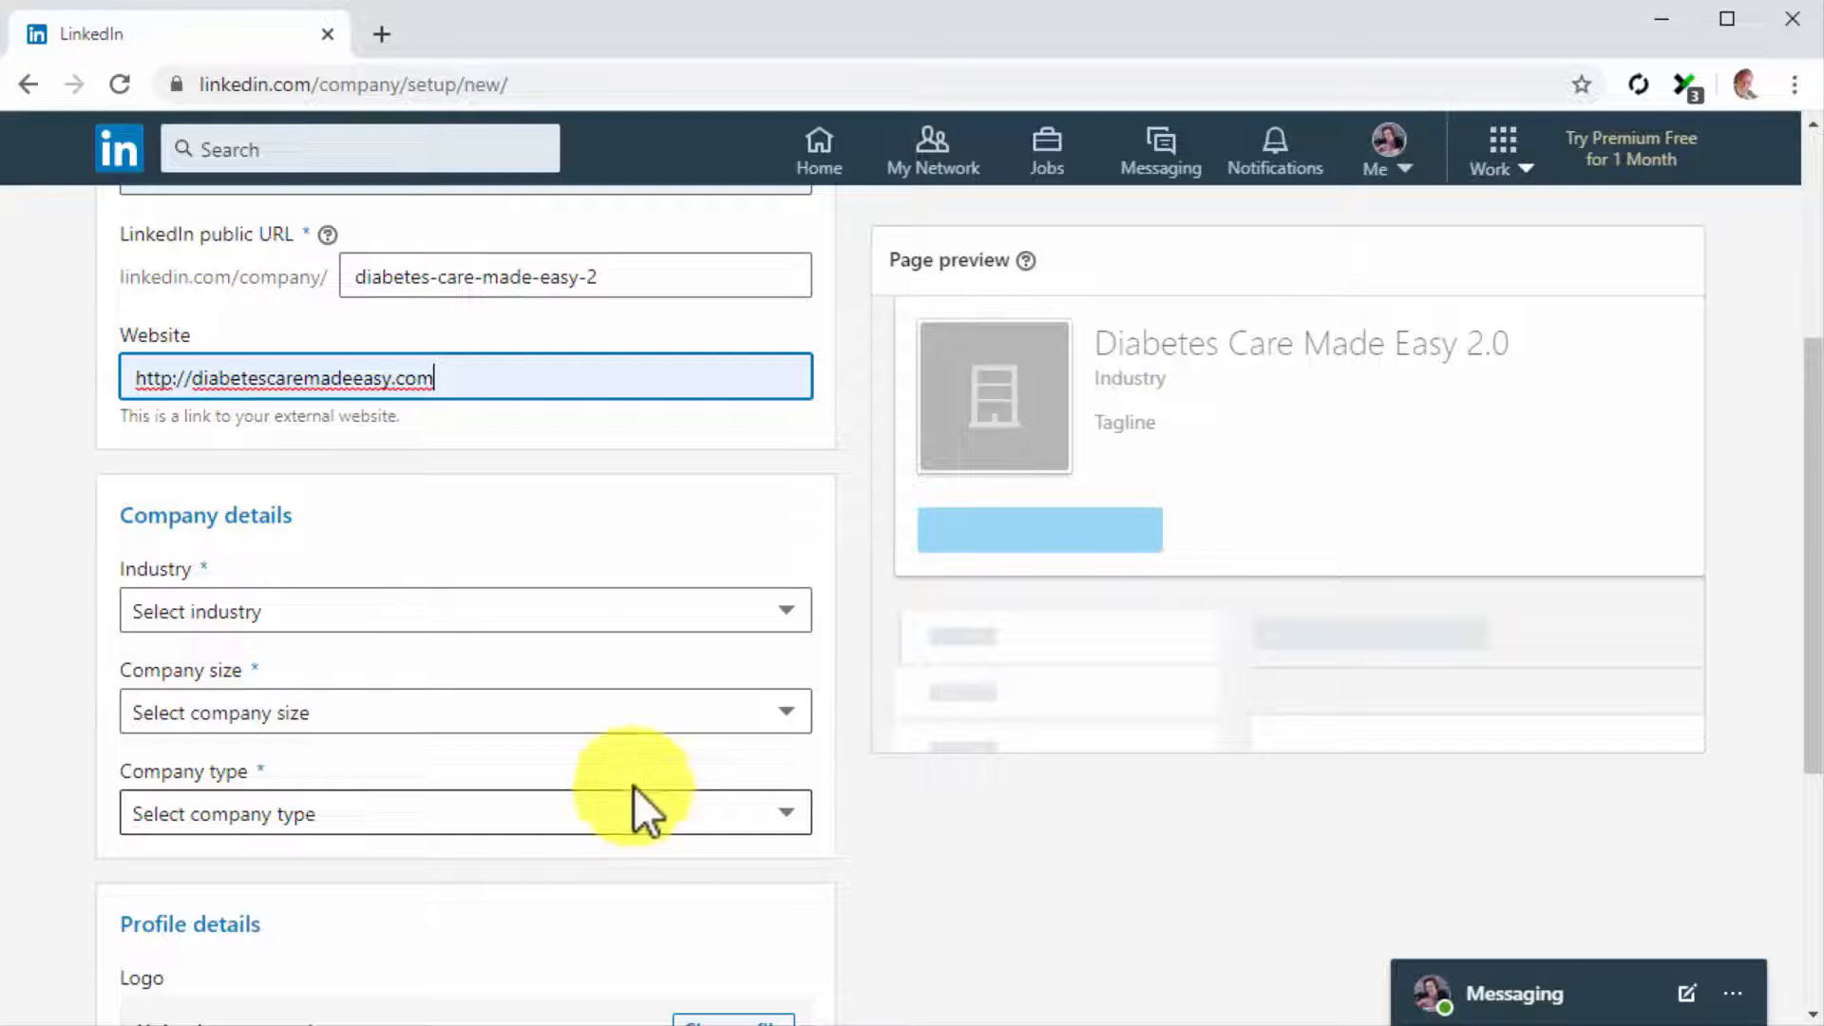
click(595, 608)
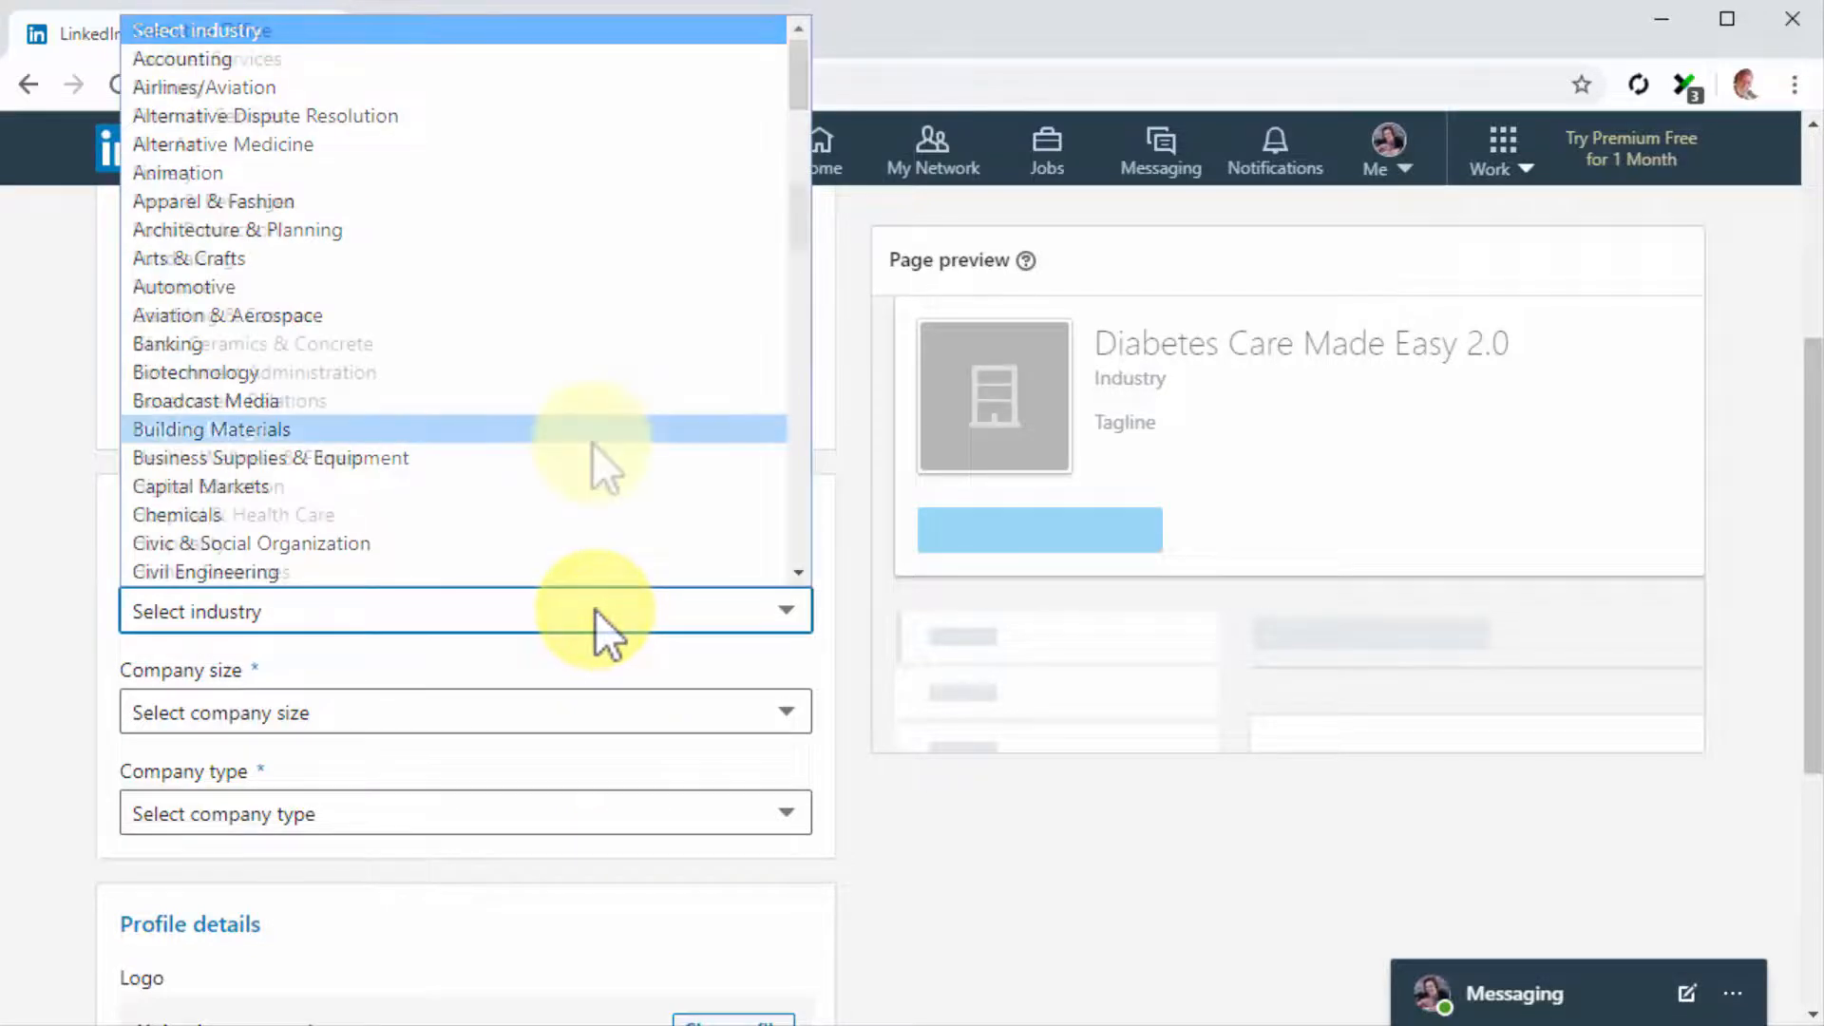
scroll(591, 454, down, 10)
click(591, 454)
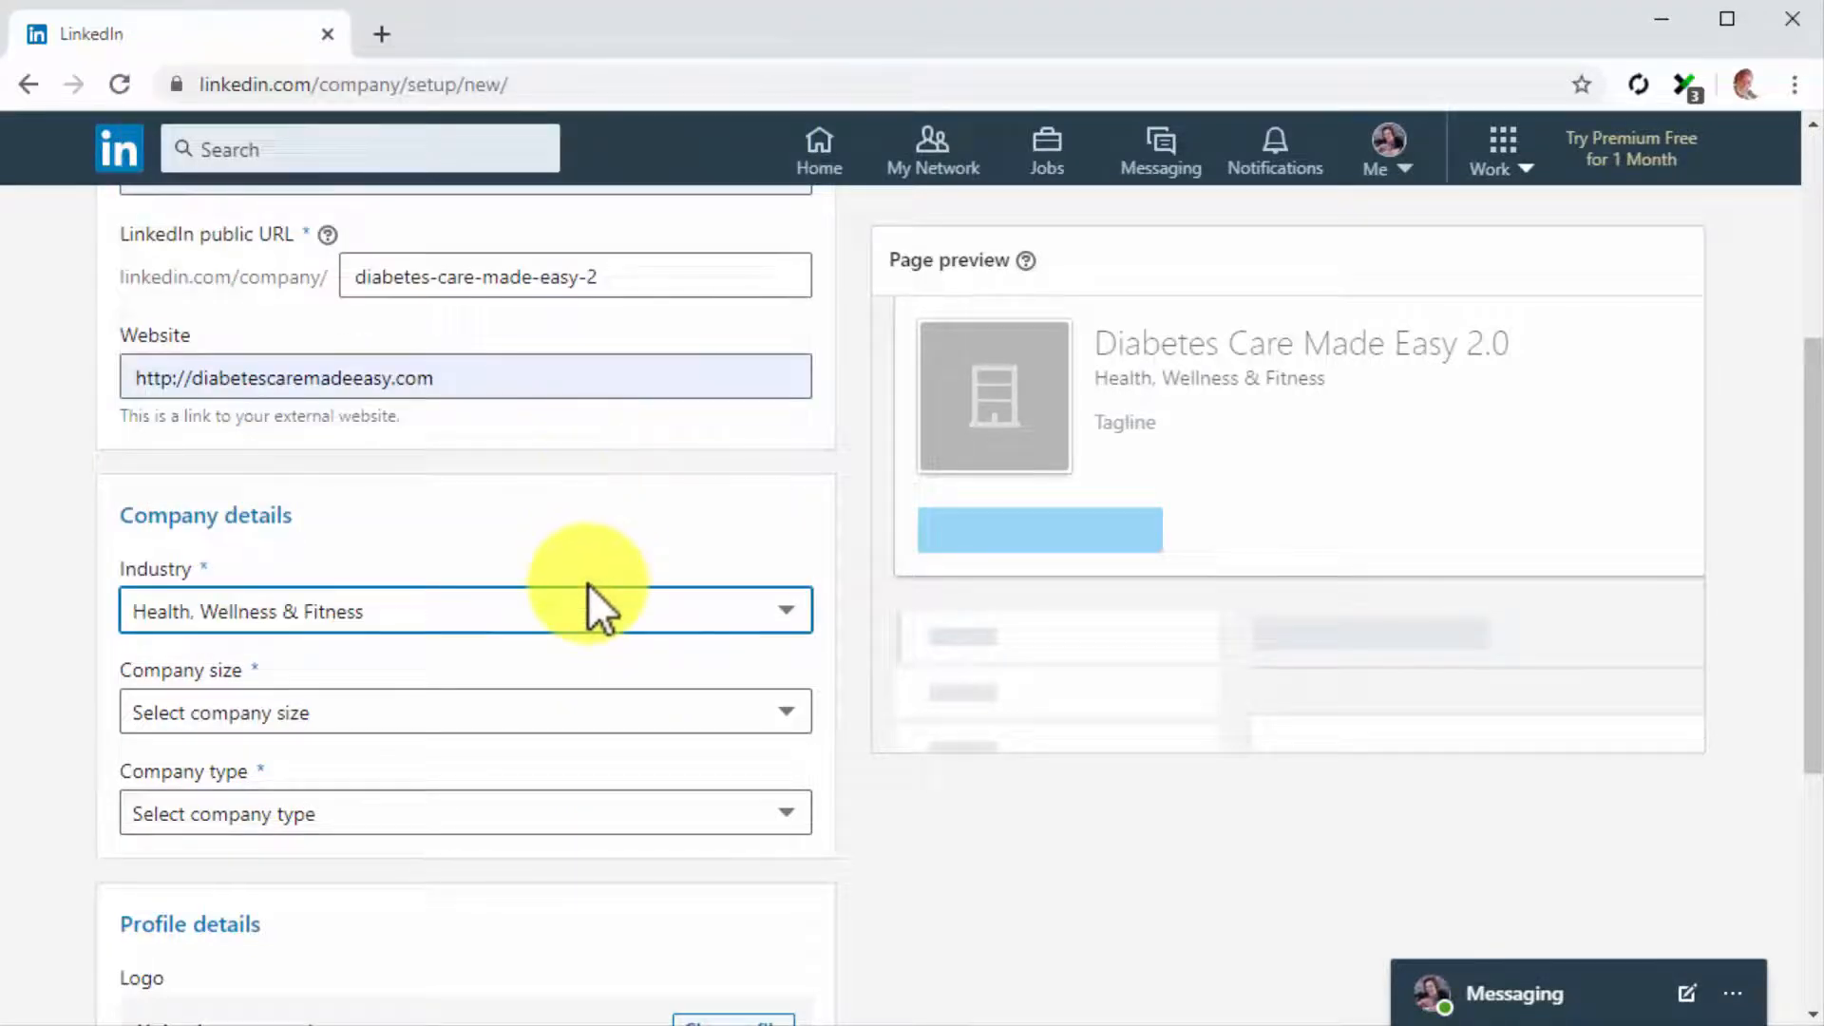
Set the company size to 2–10 employees and the company type to Self-employed
click(618, 717)
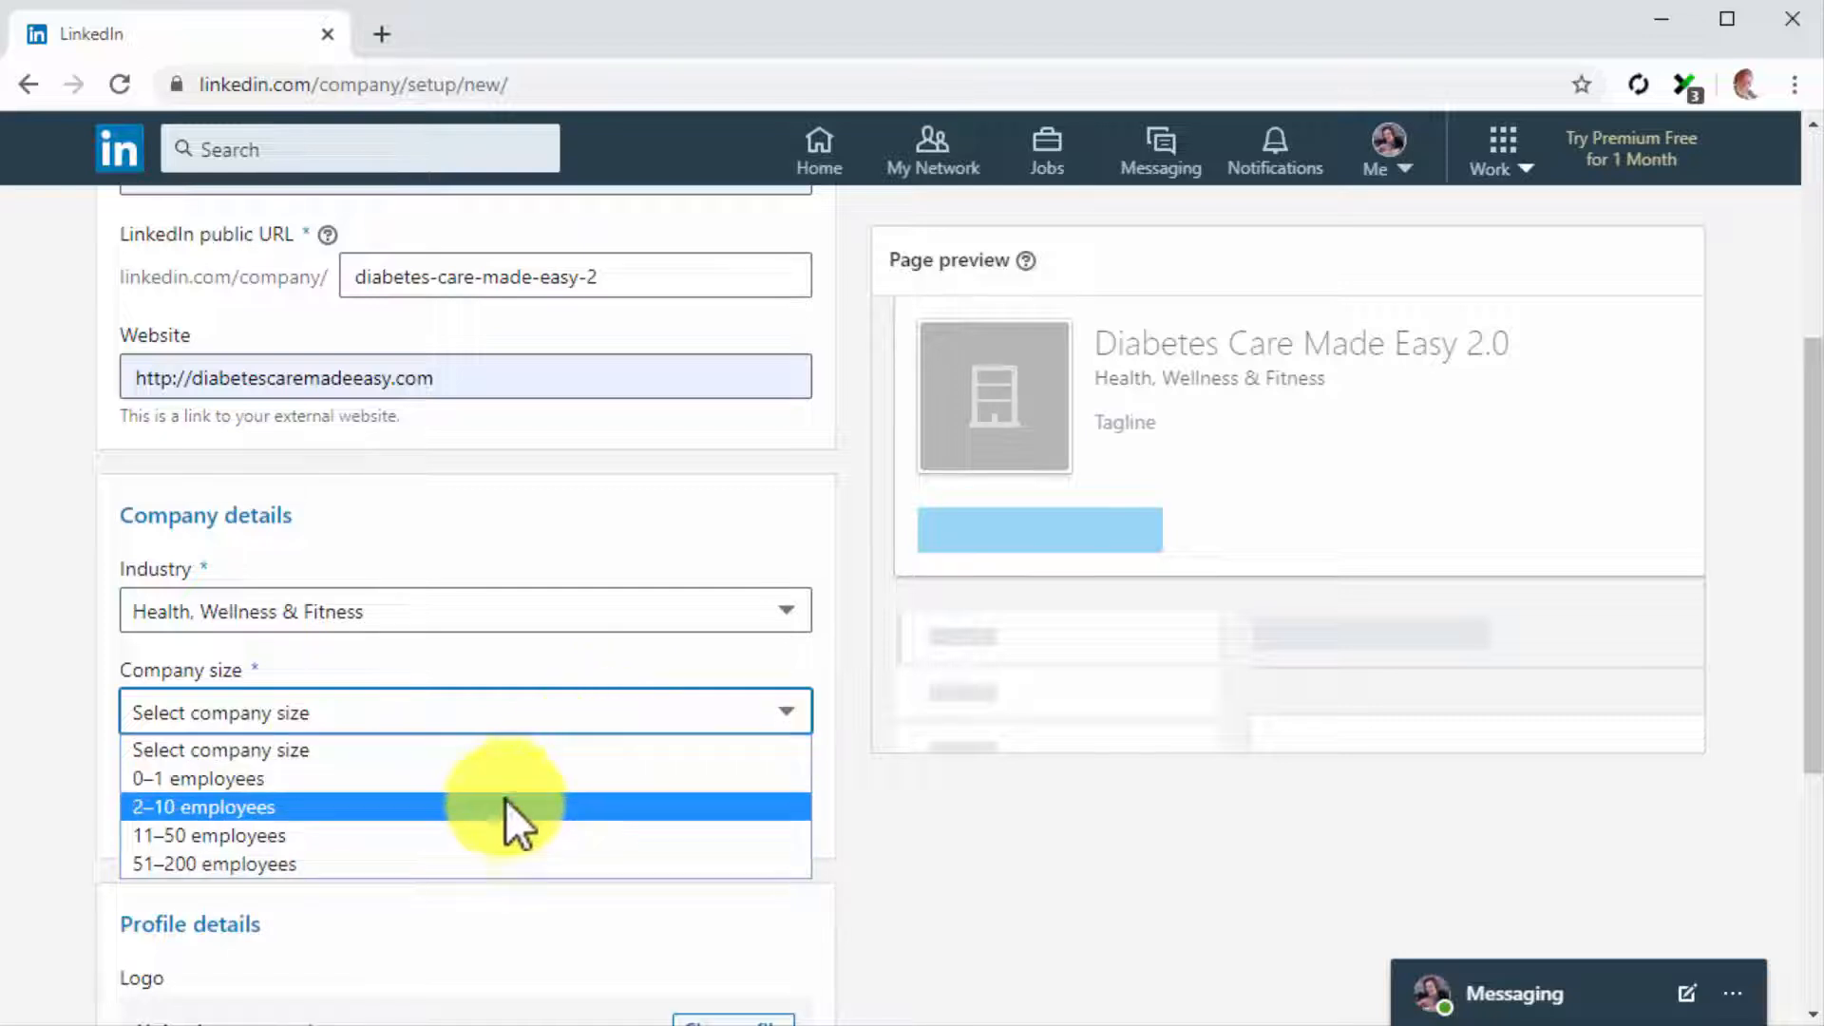
click(499, 807)
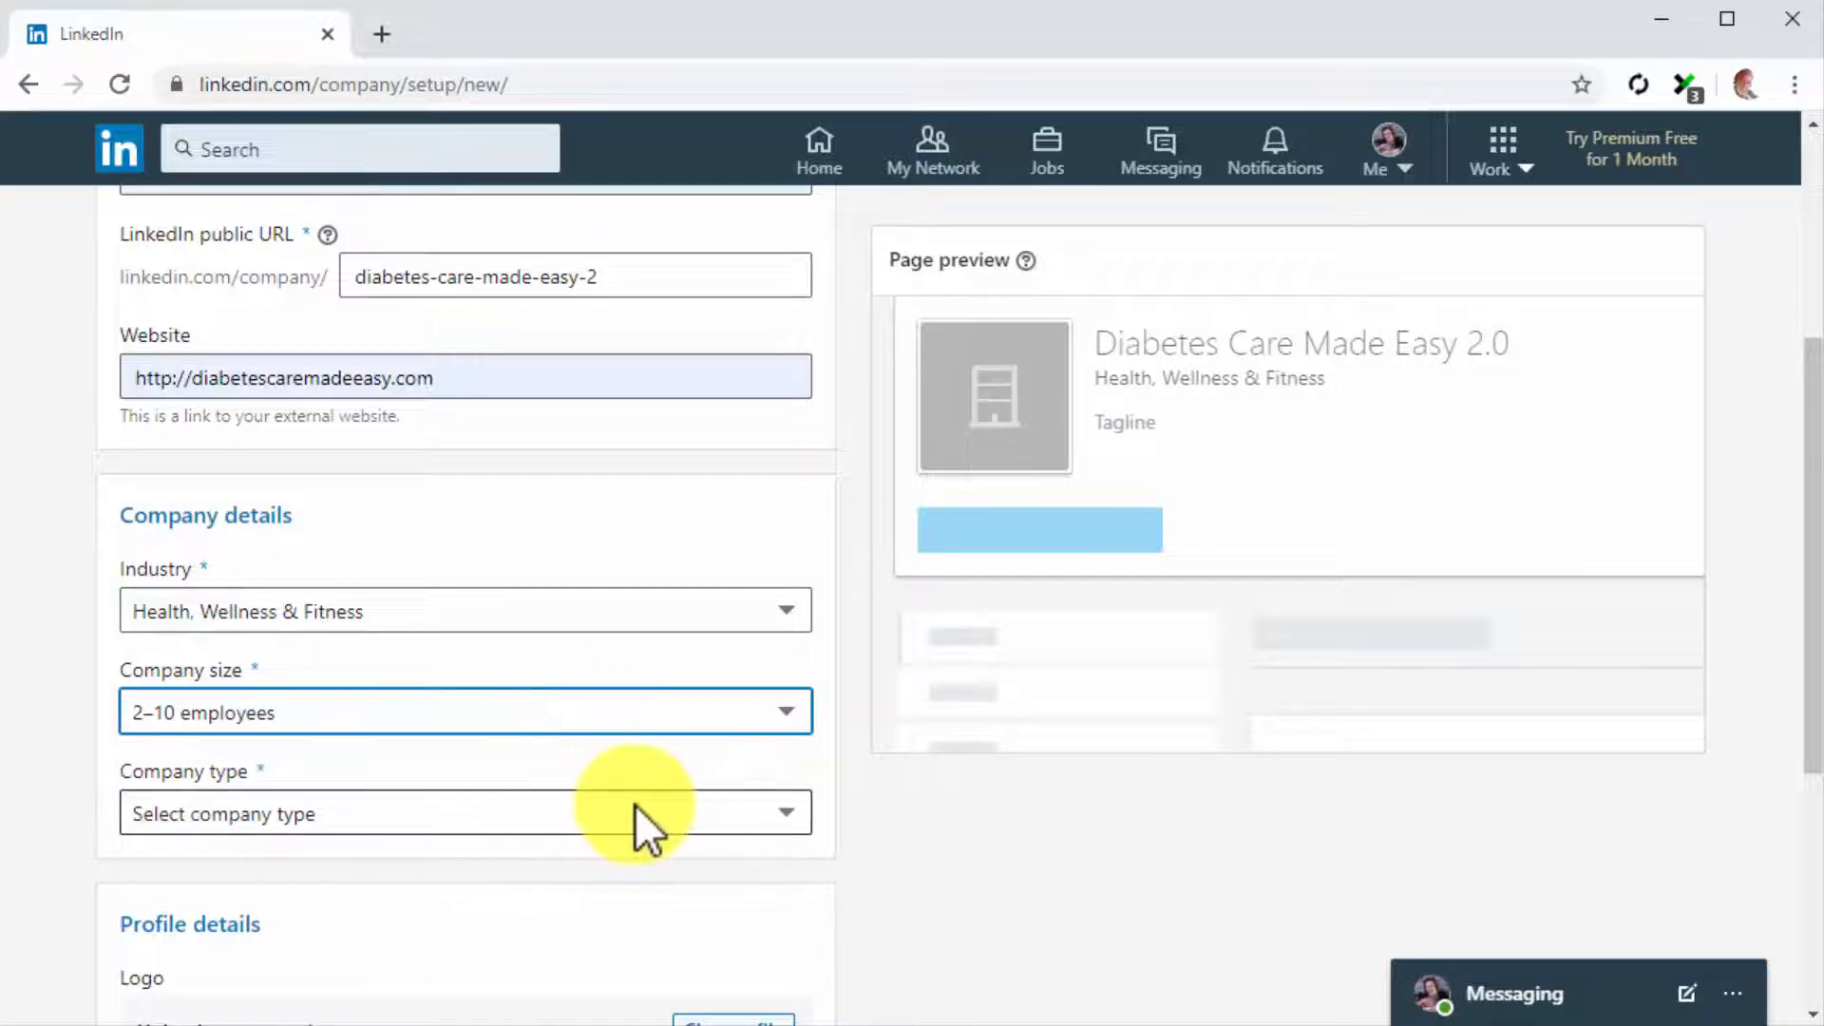
click(743, 817)
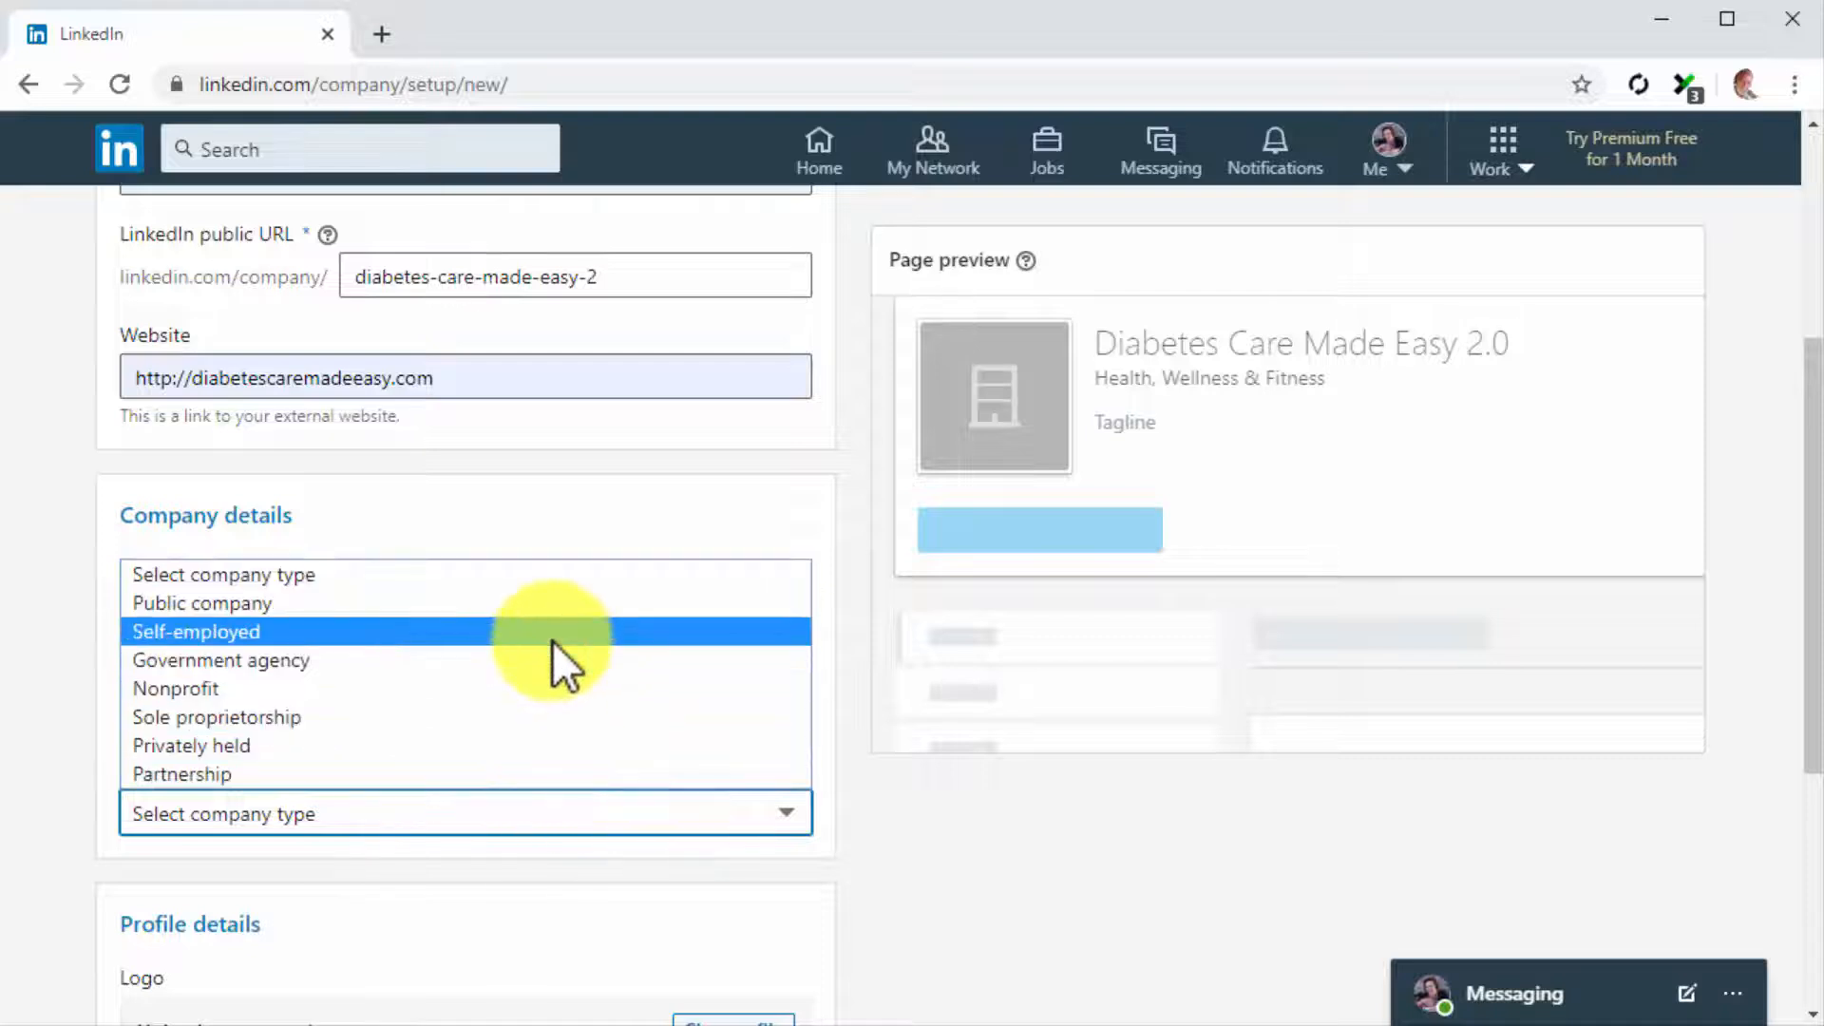
click(551, 639)
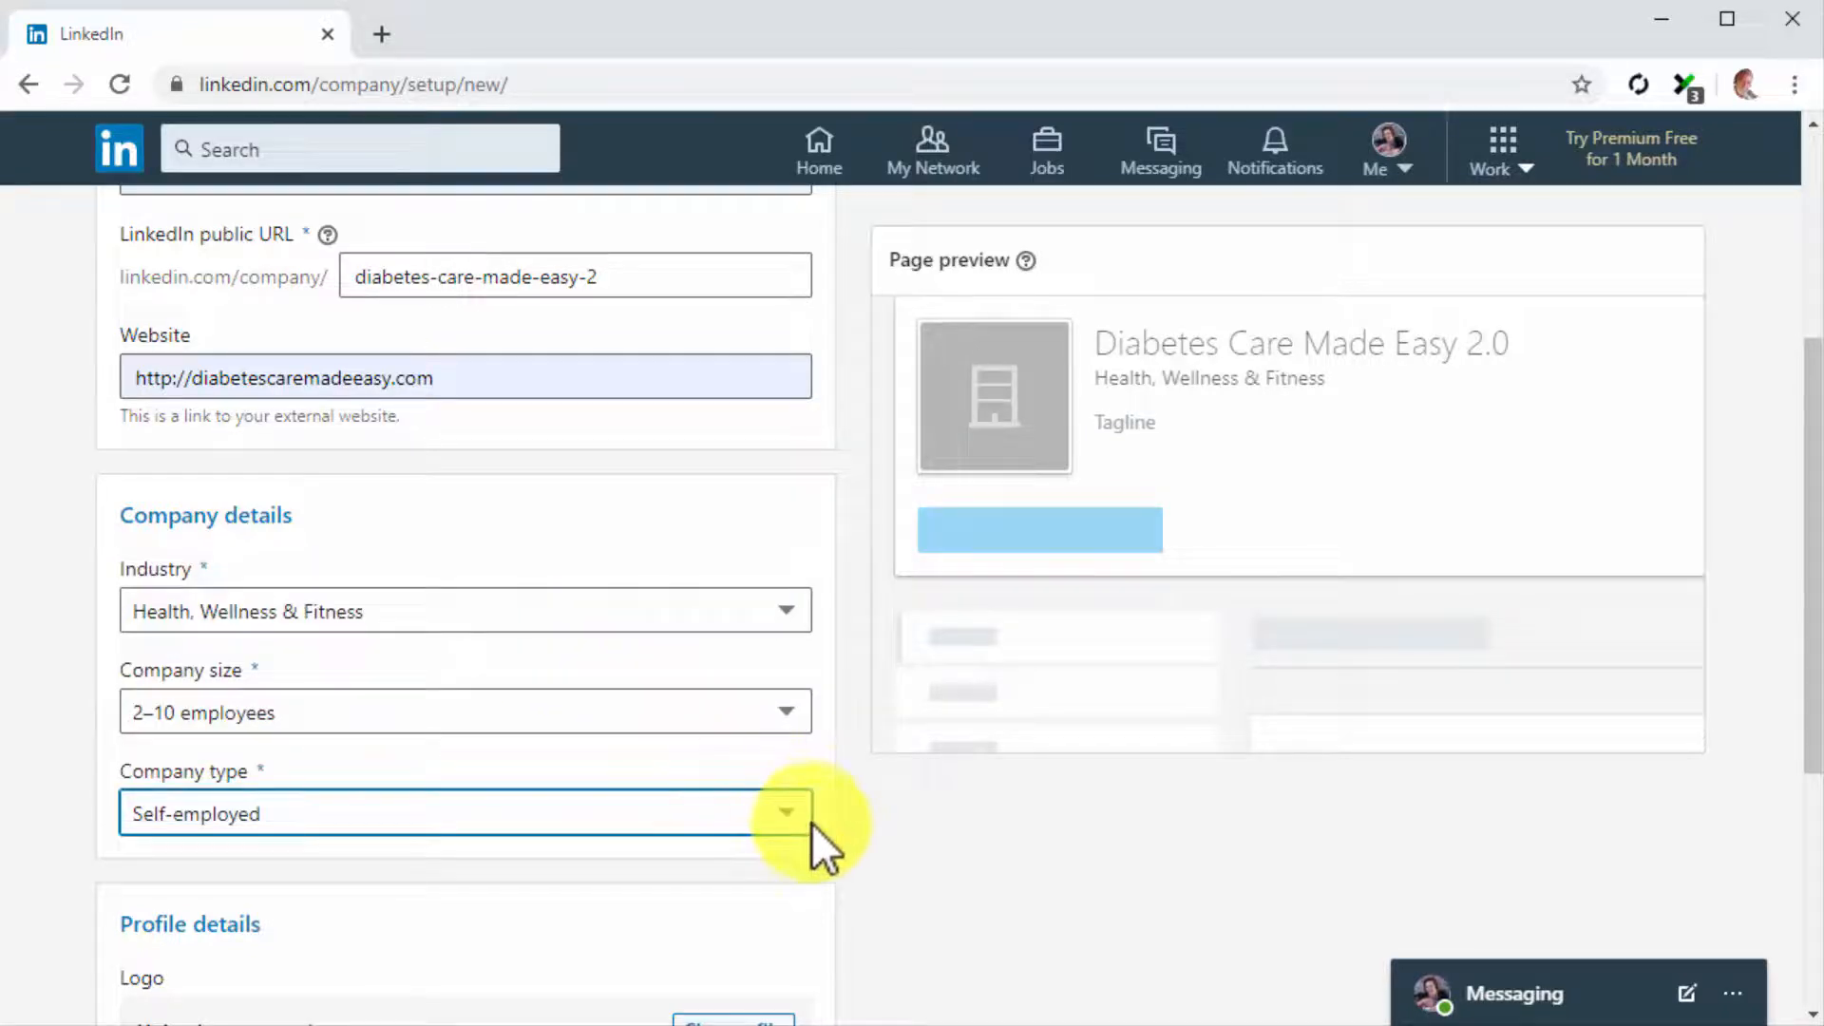
Upload DCME_Logo2 as the logo and add the tagline "We're a wellness and lifestyle website where you can find daily diabetes care tips and hacks."
scroll(823, 840, down, 3)
scroll(823, 840, down, 1)
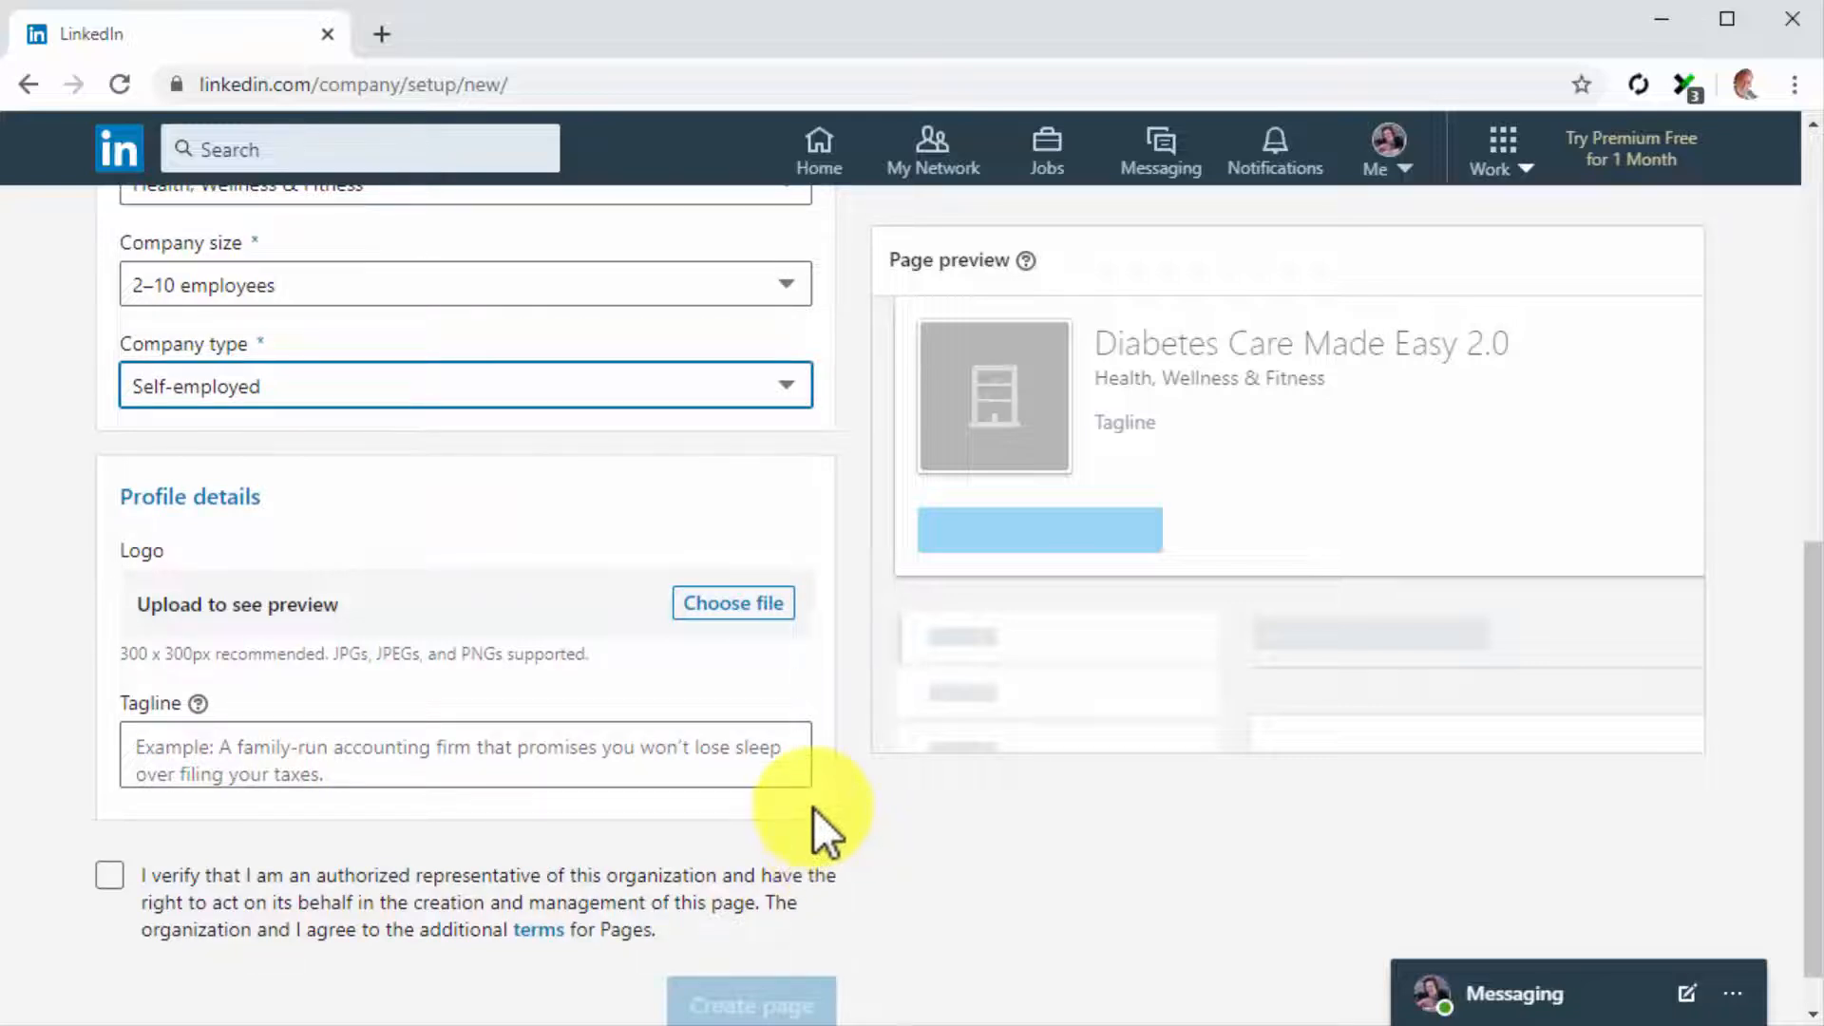
click(749, 605)
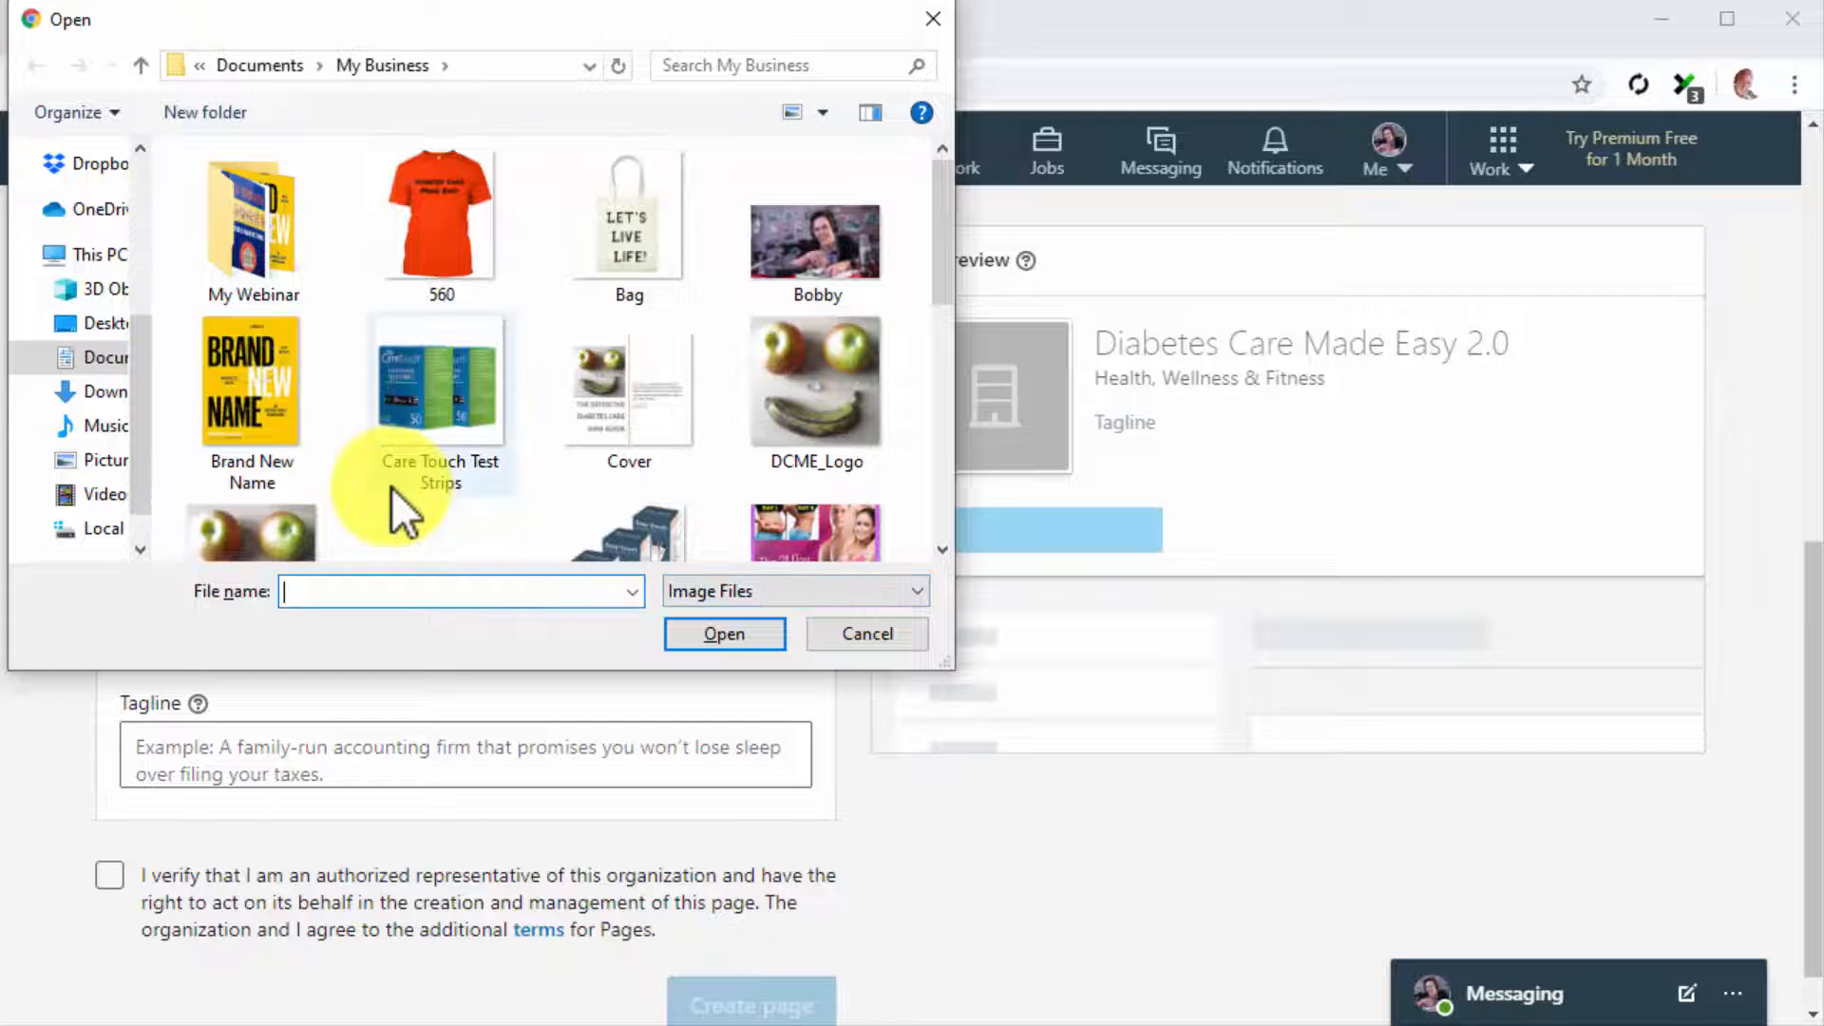
scroll(392, 486, down, 1)
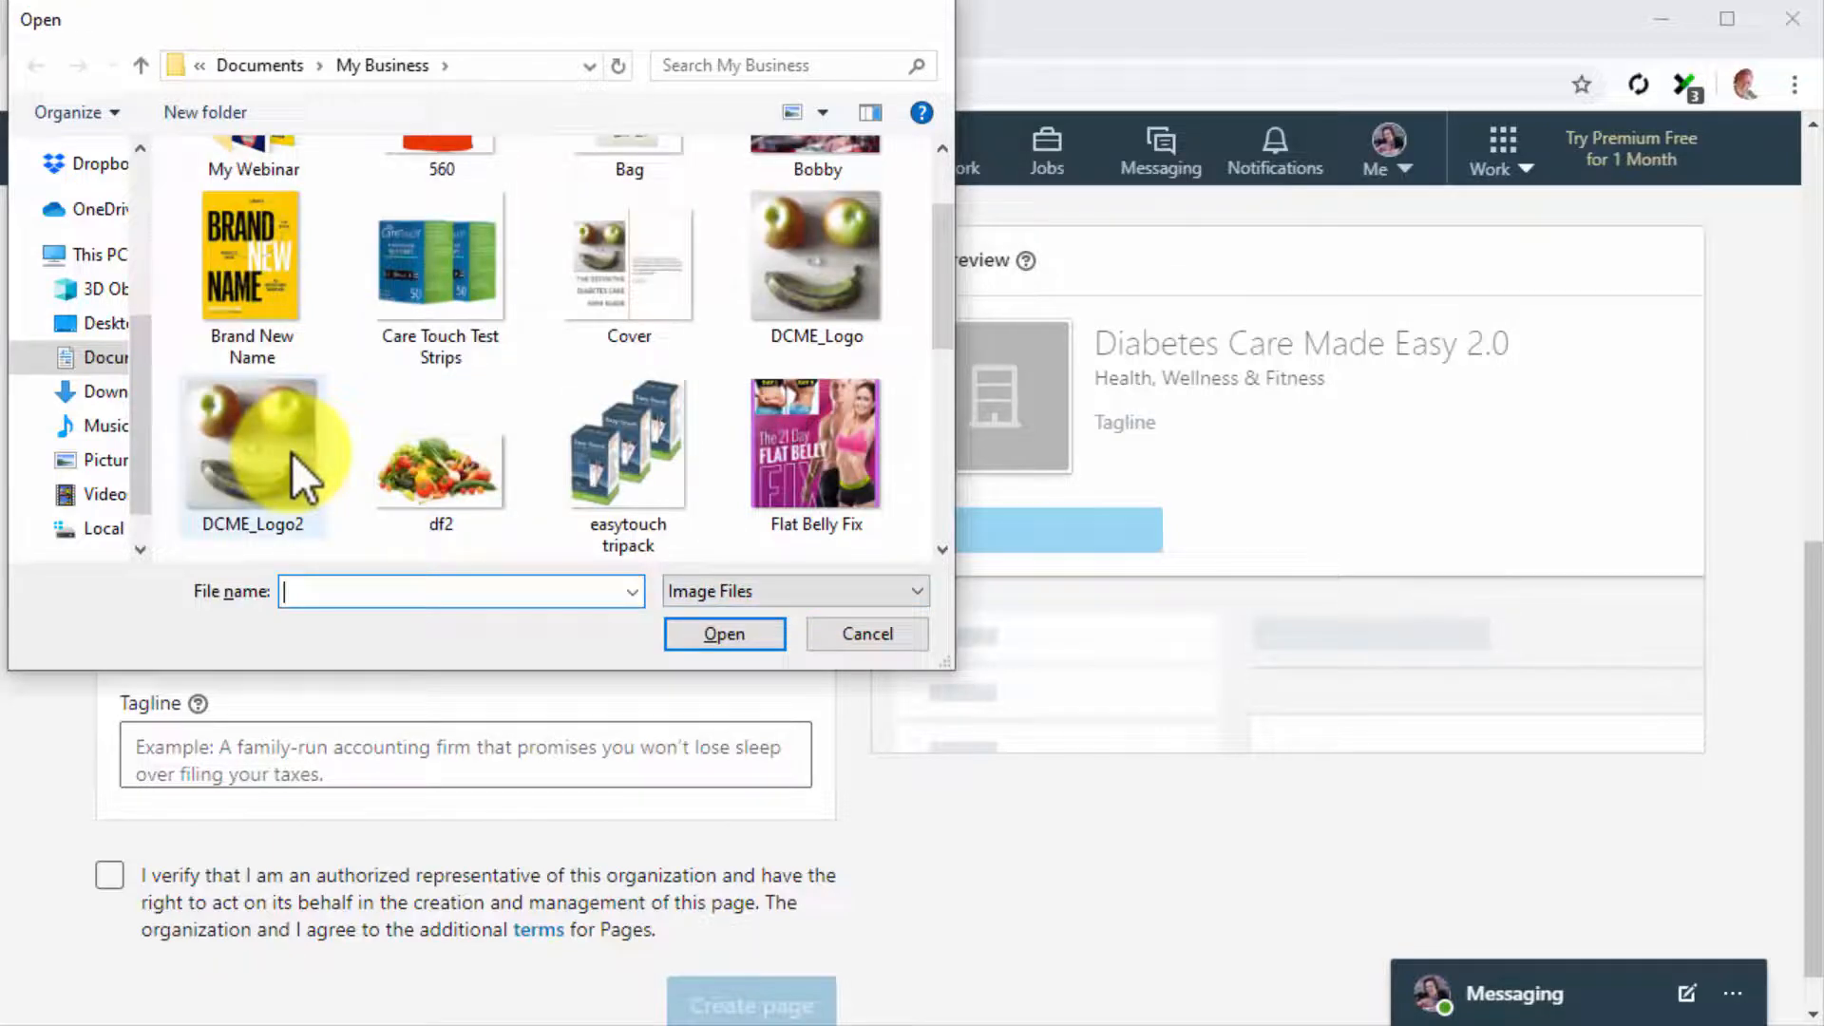
double_click(293, 453)
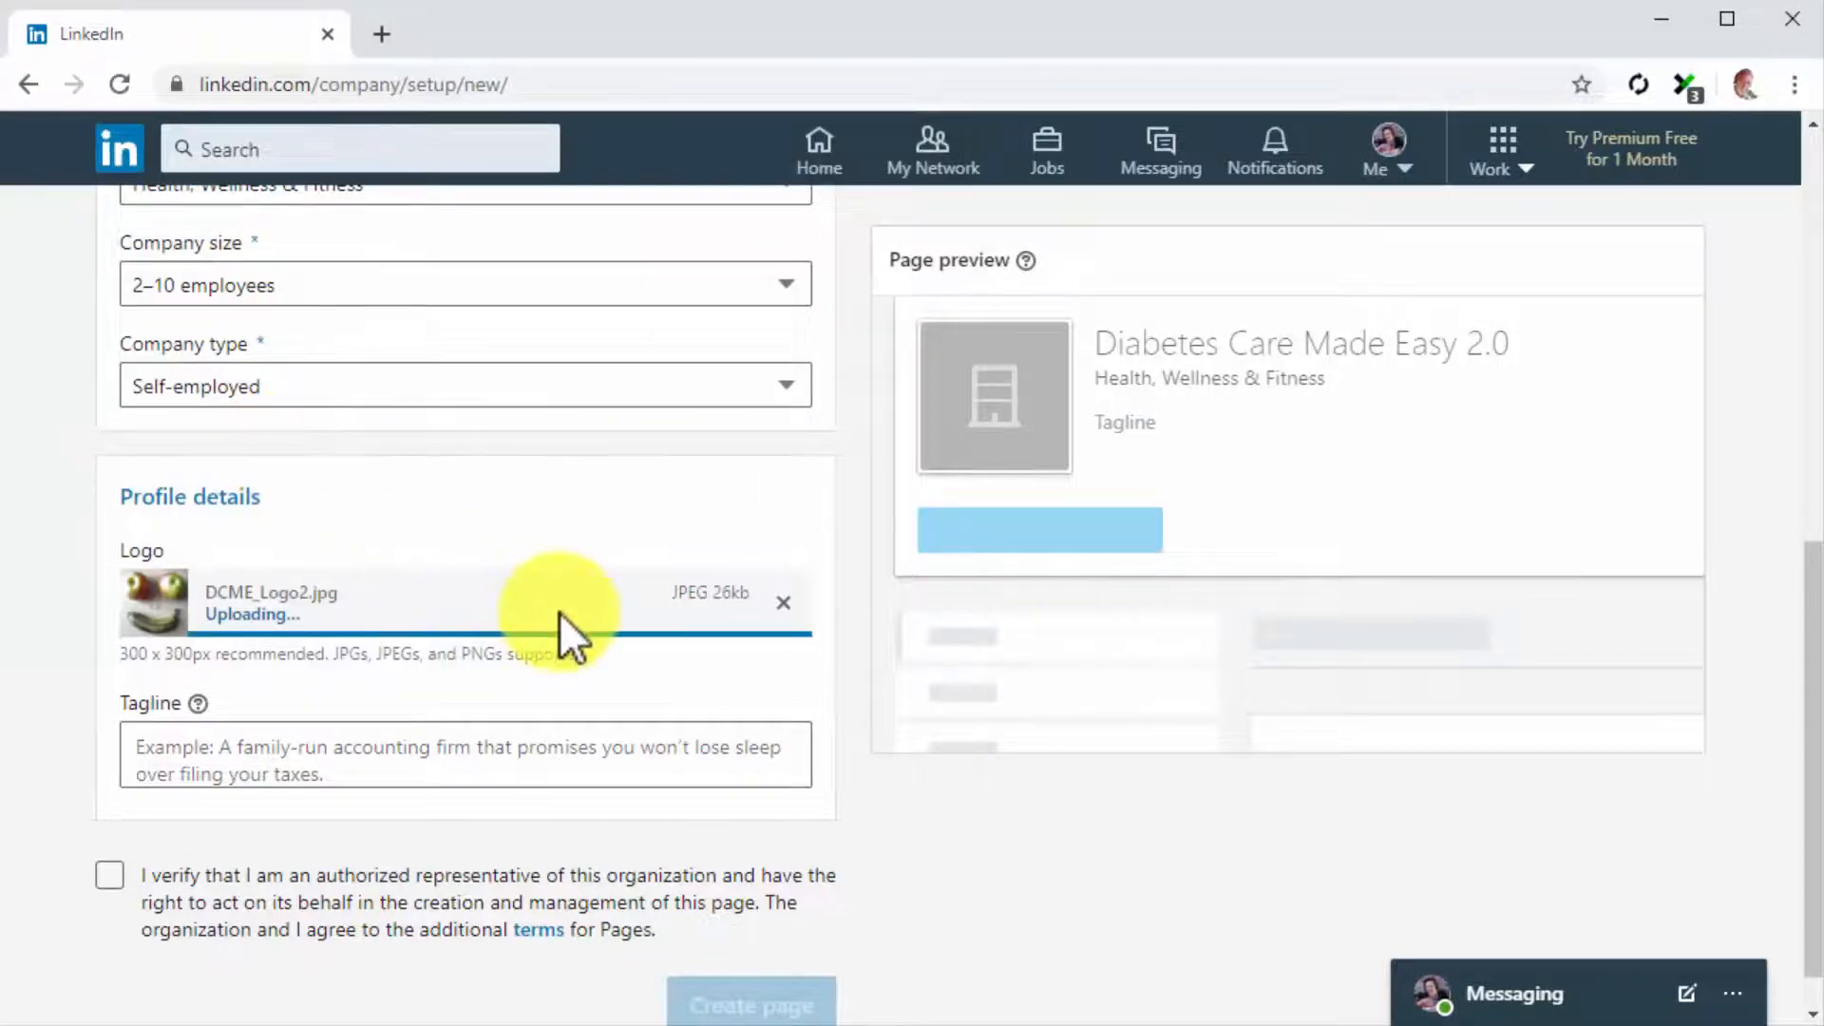
click(649, 748)
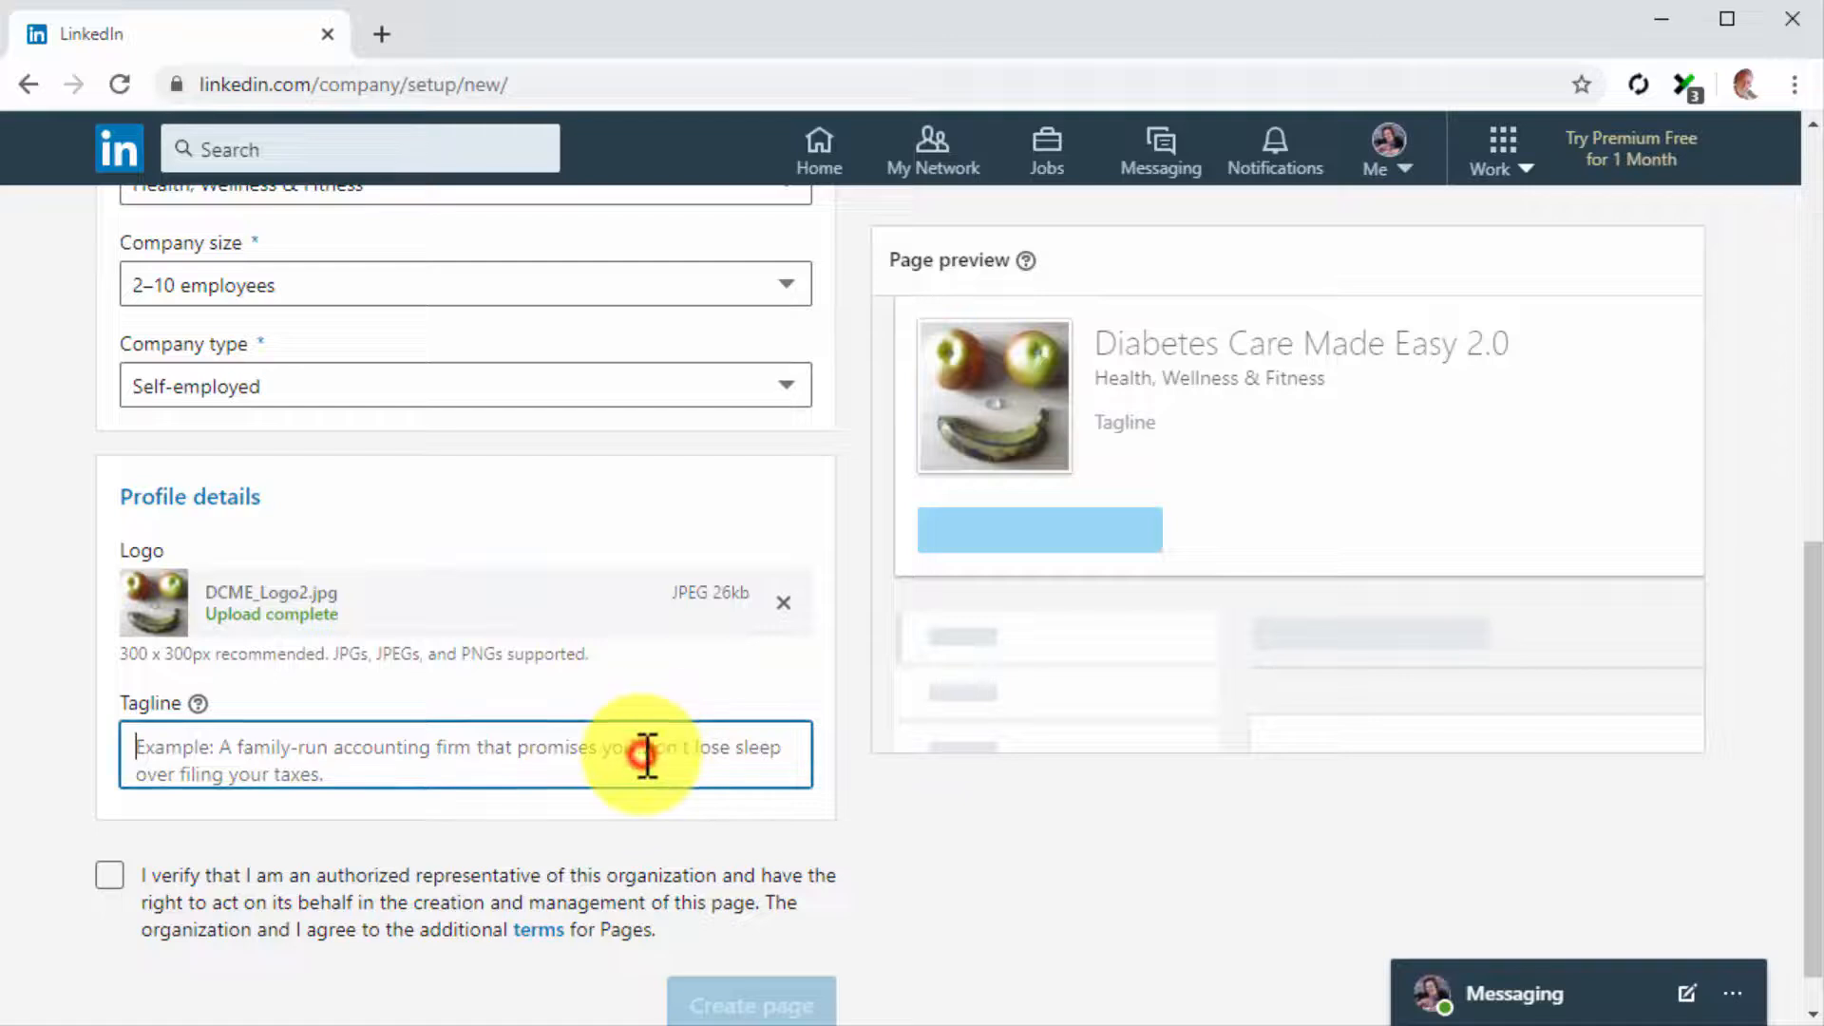
text(We're a well)
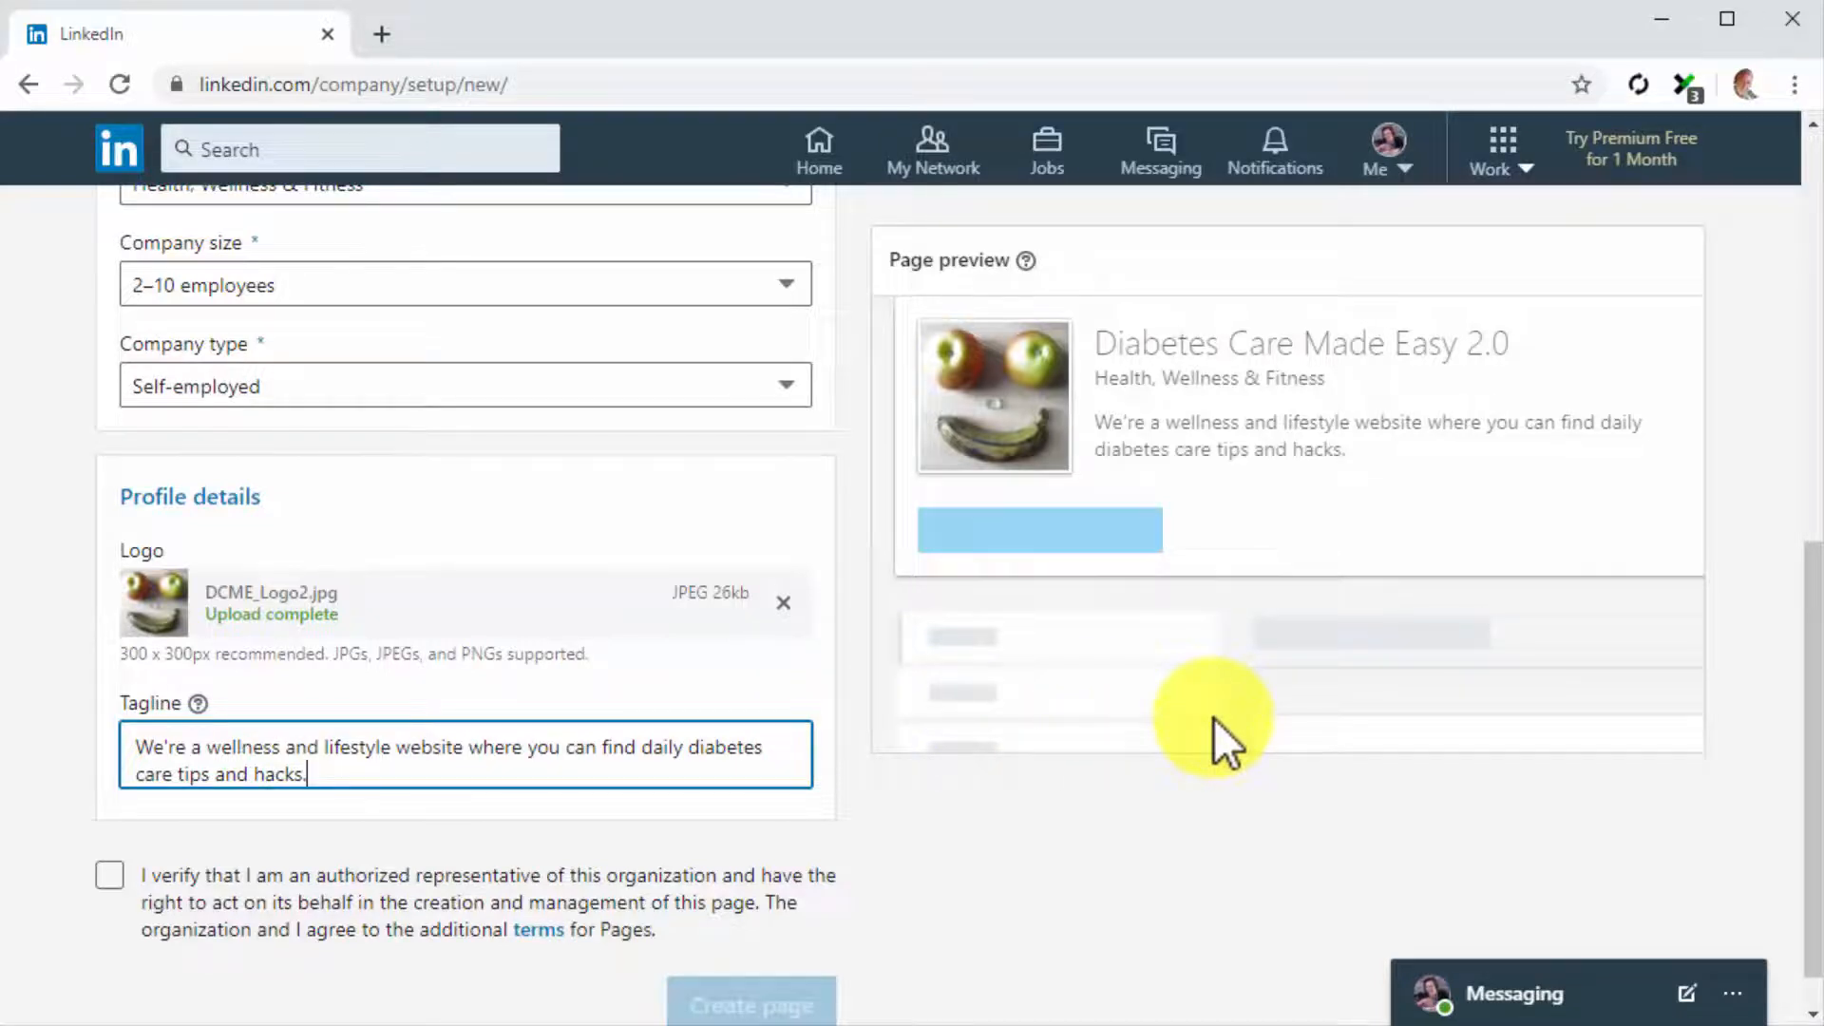
Verify being an authorized representative of the organization and create the page
scroll(1213, 716, down, 1)
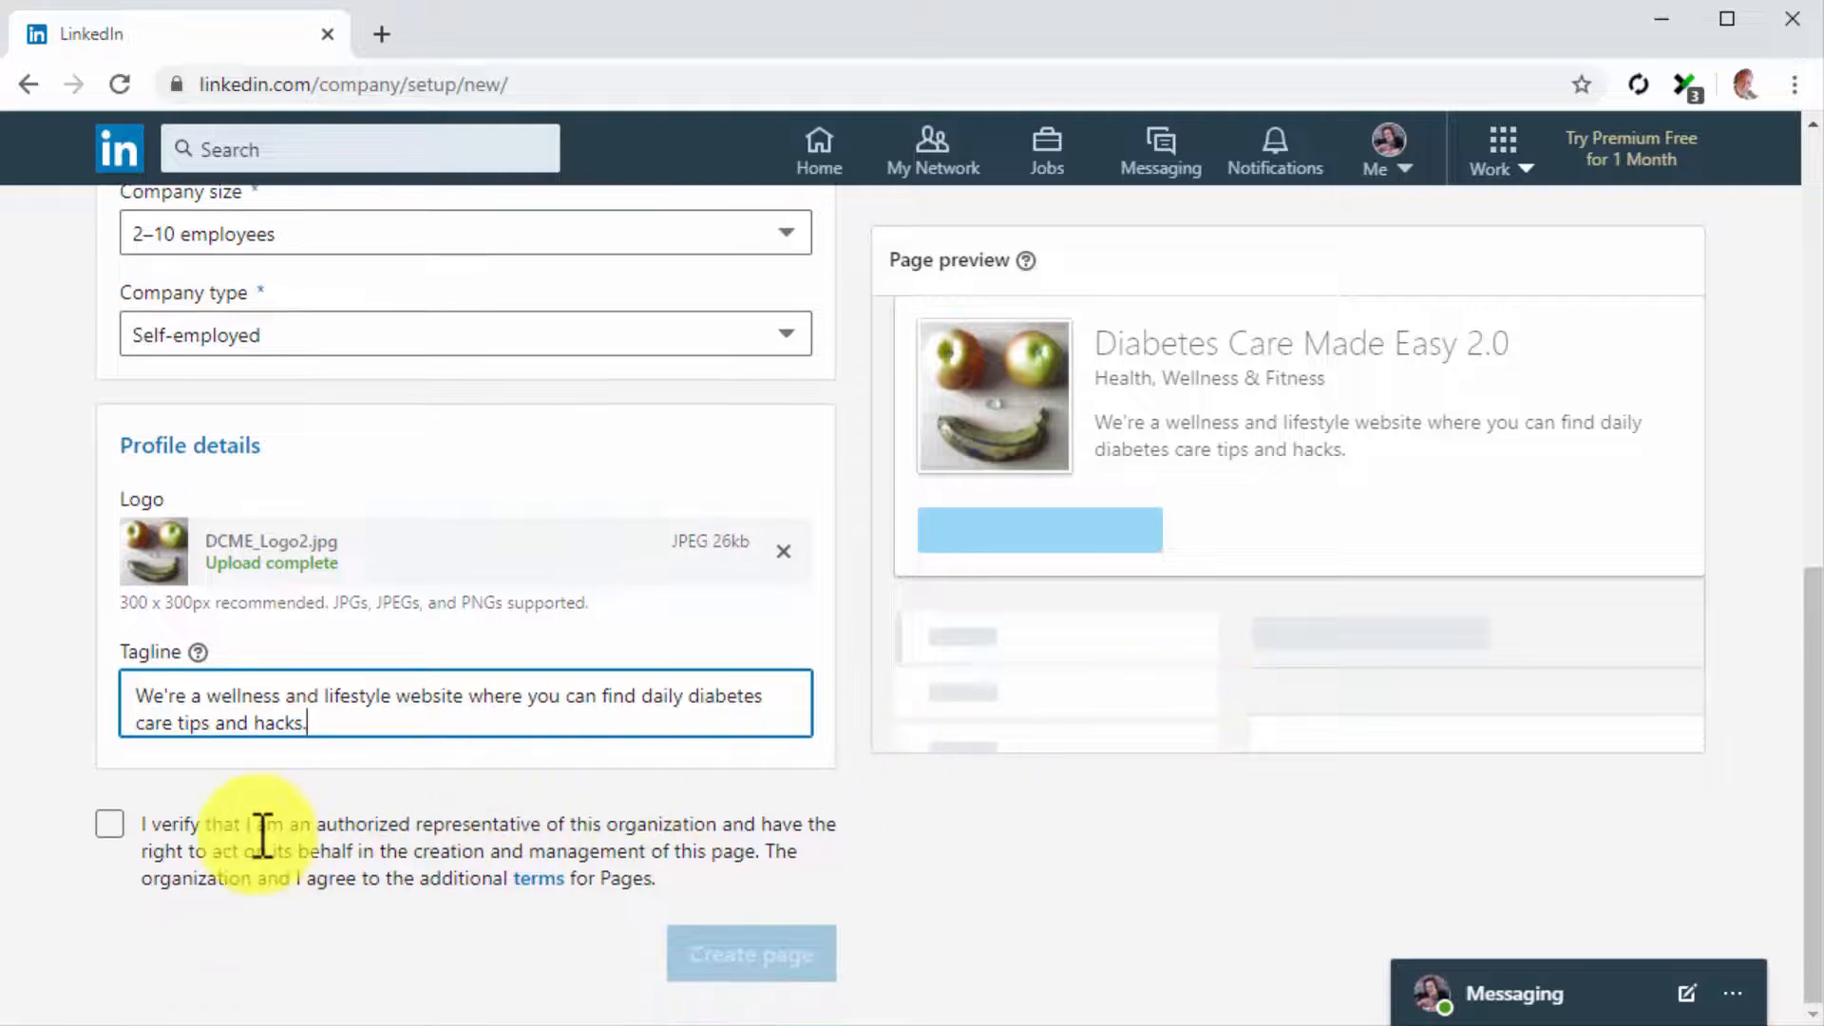
click(122, 825)
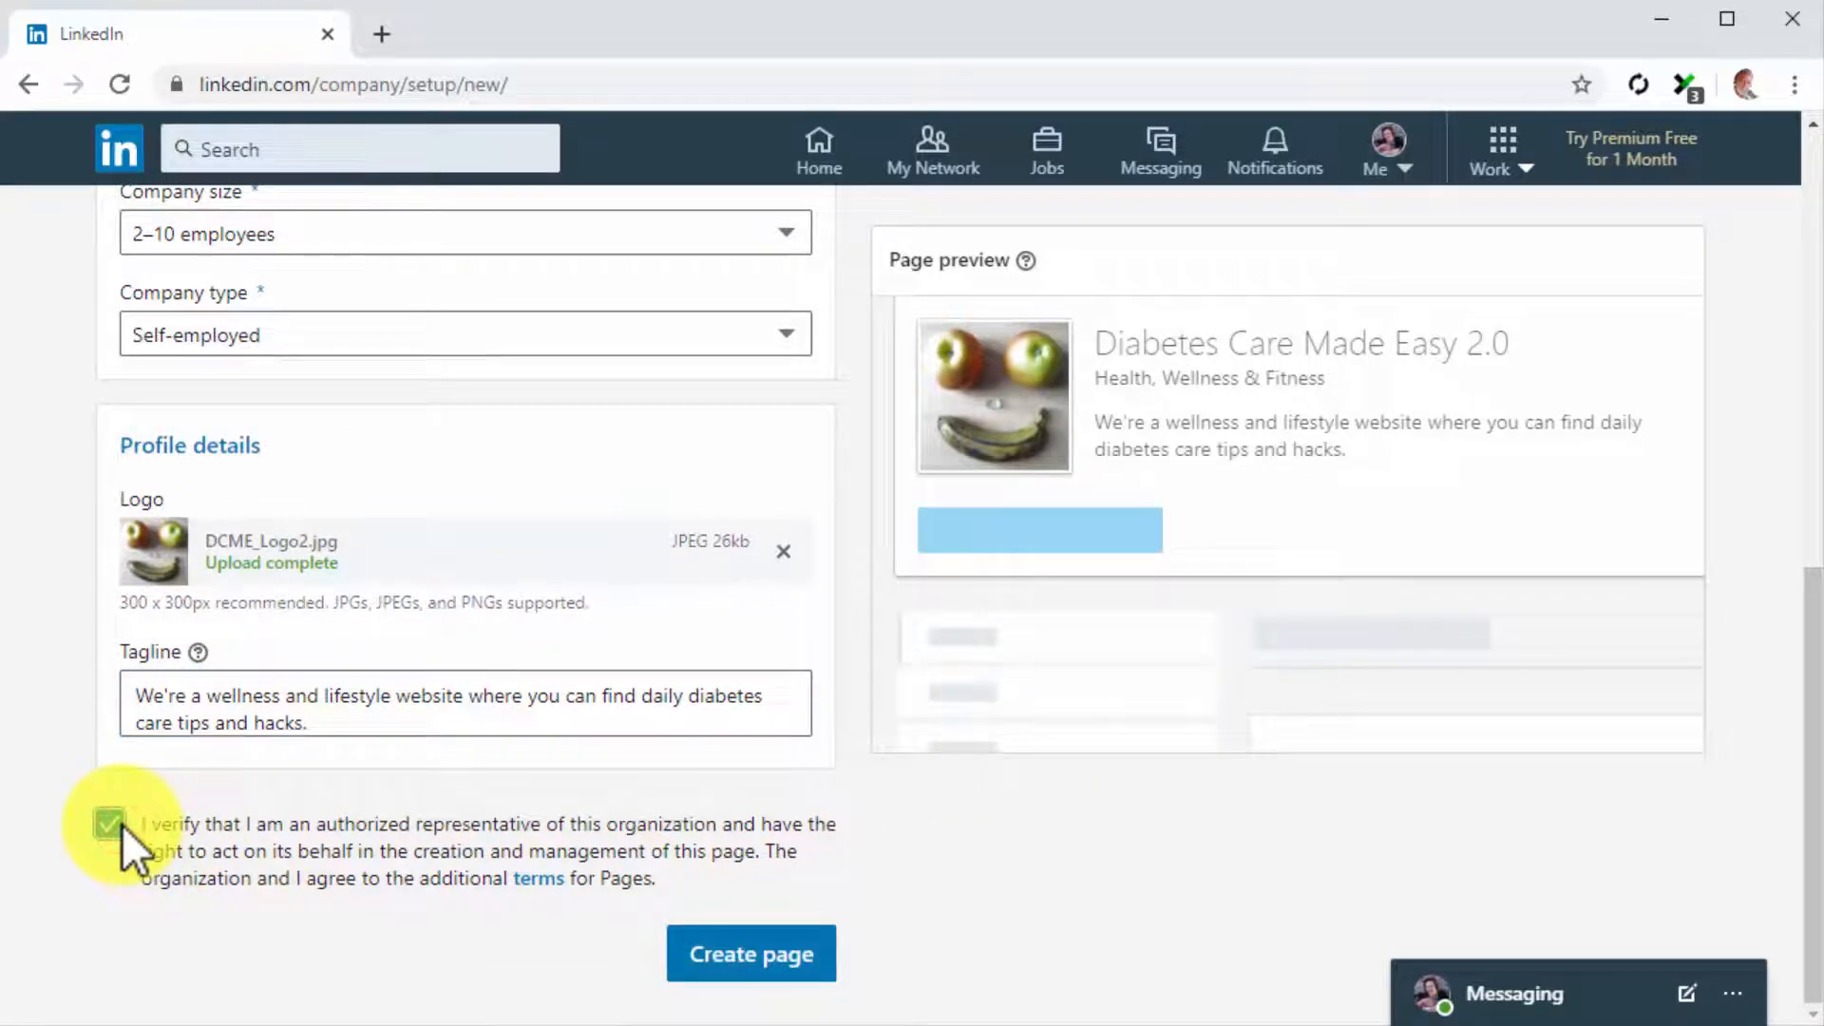
click(810, 946)
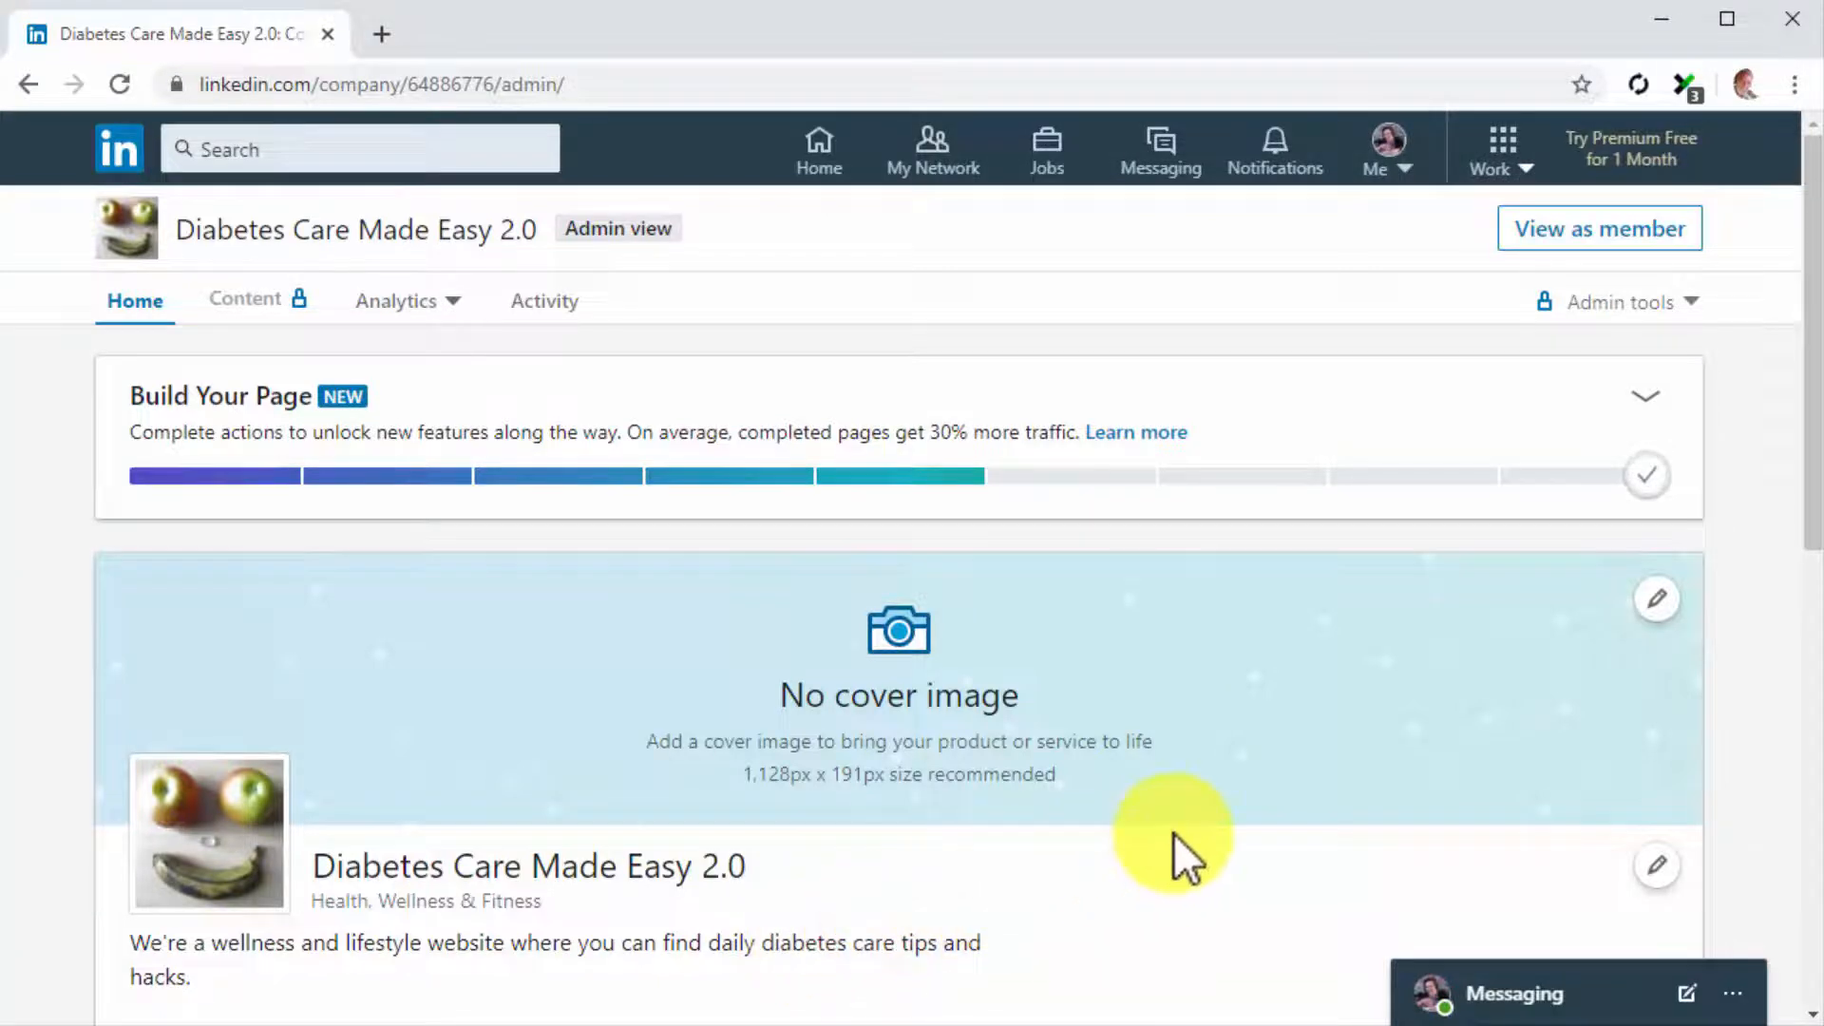
Upload the df2 image from the My Business folder as the page's cover image and save it
click(1650, 616)
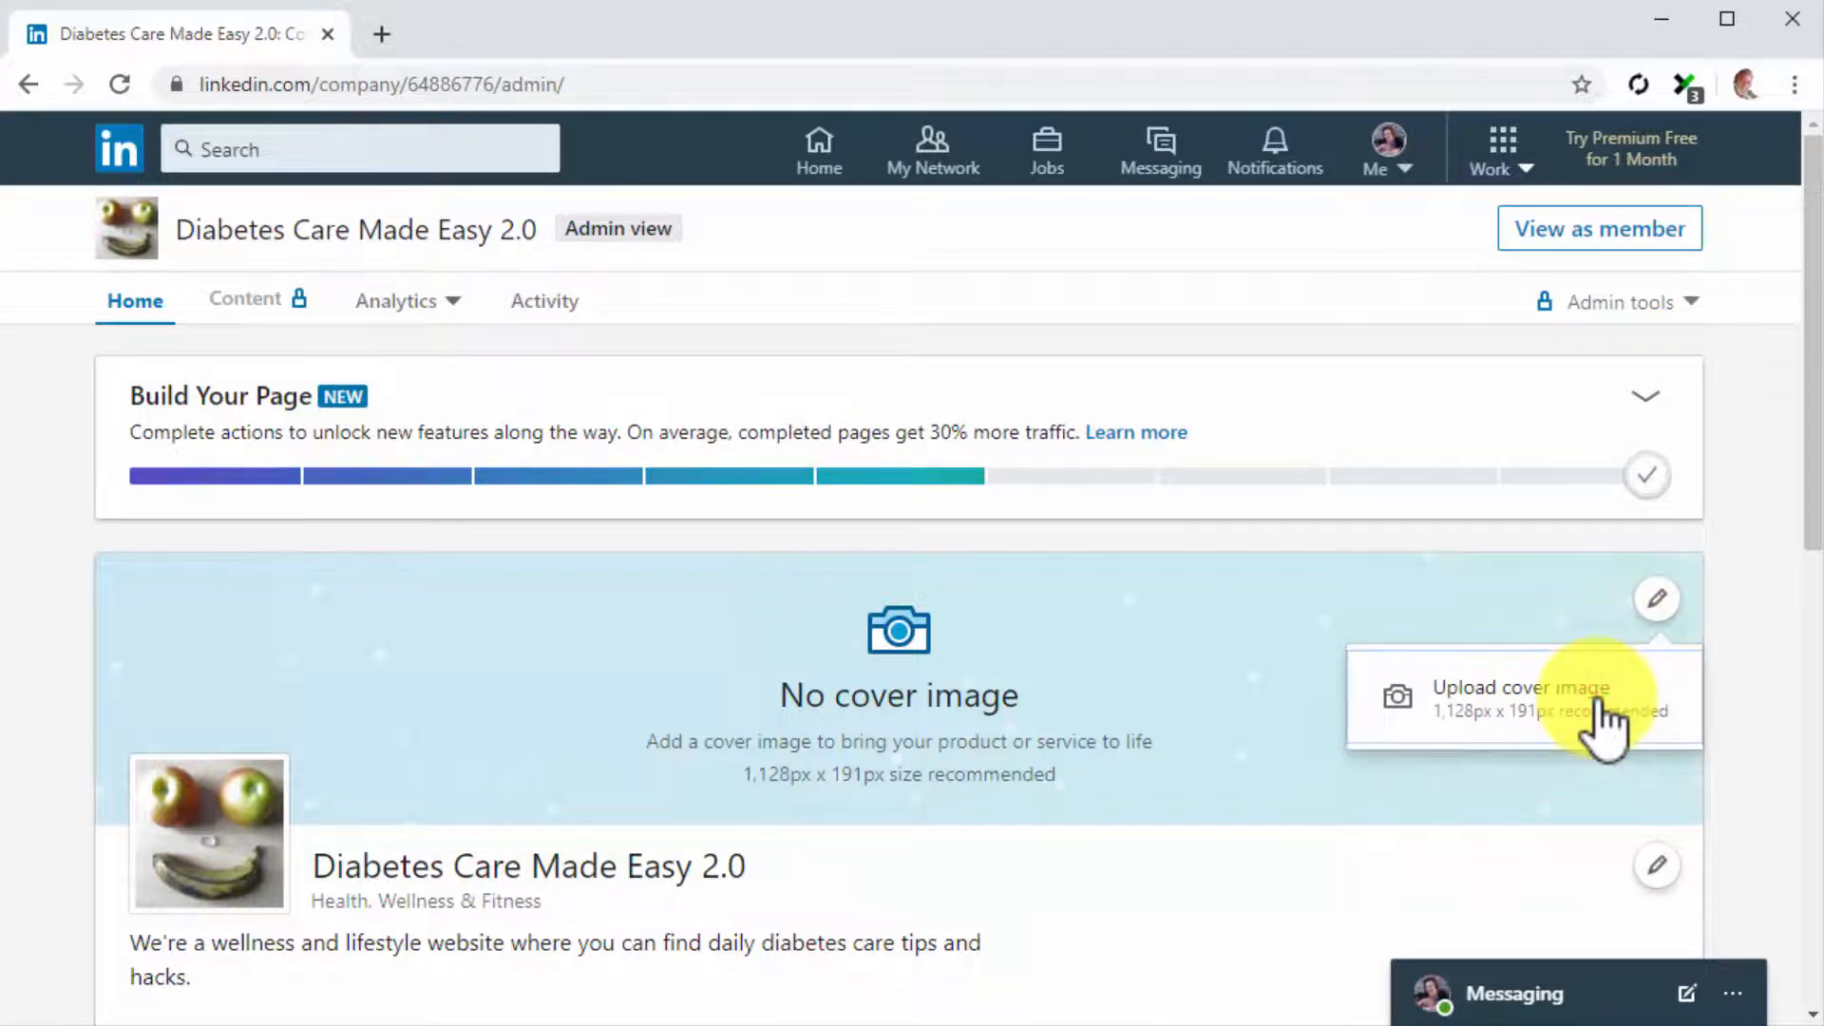
click(1599, 701)
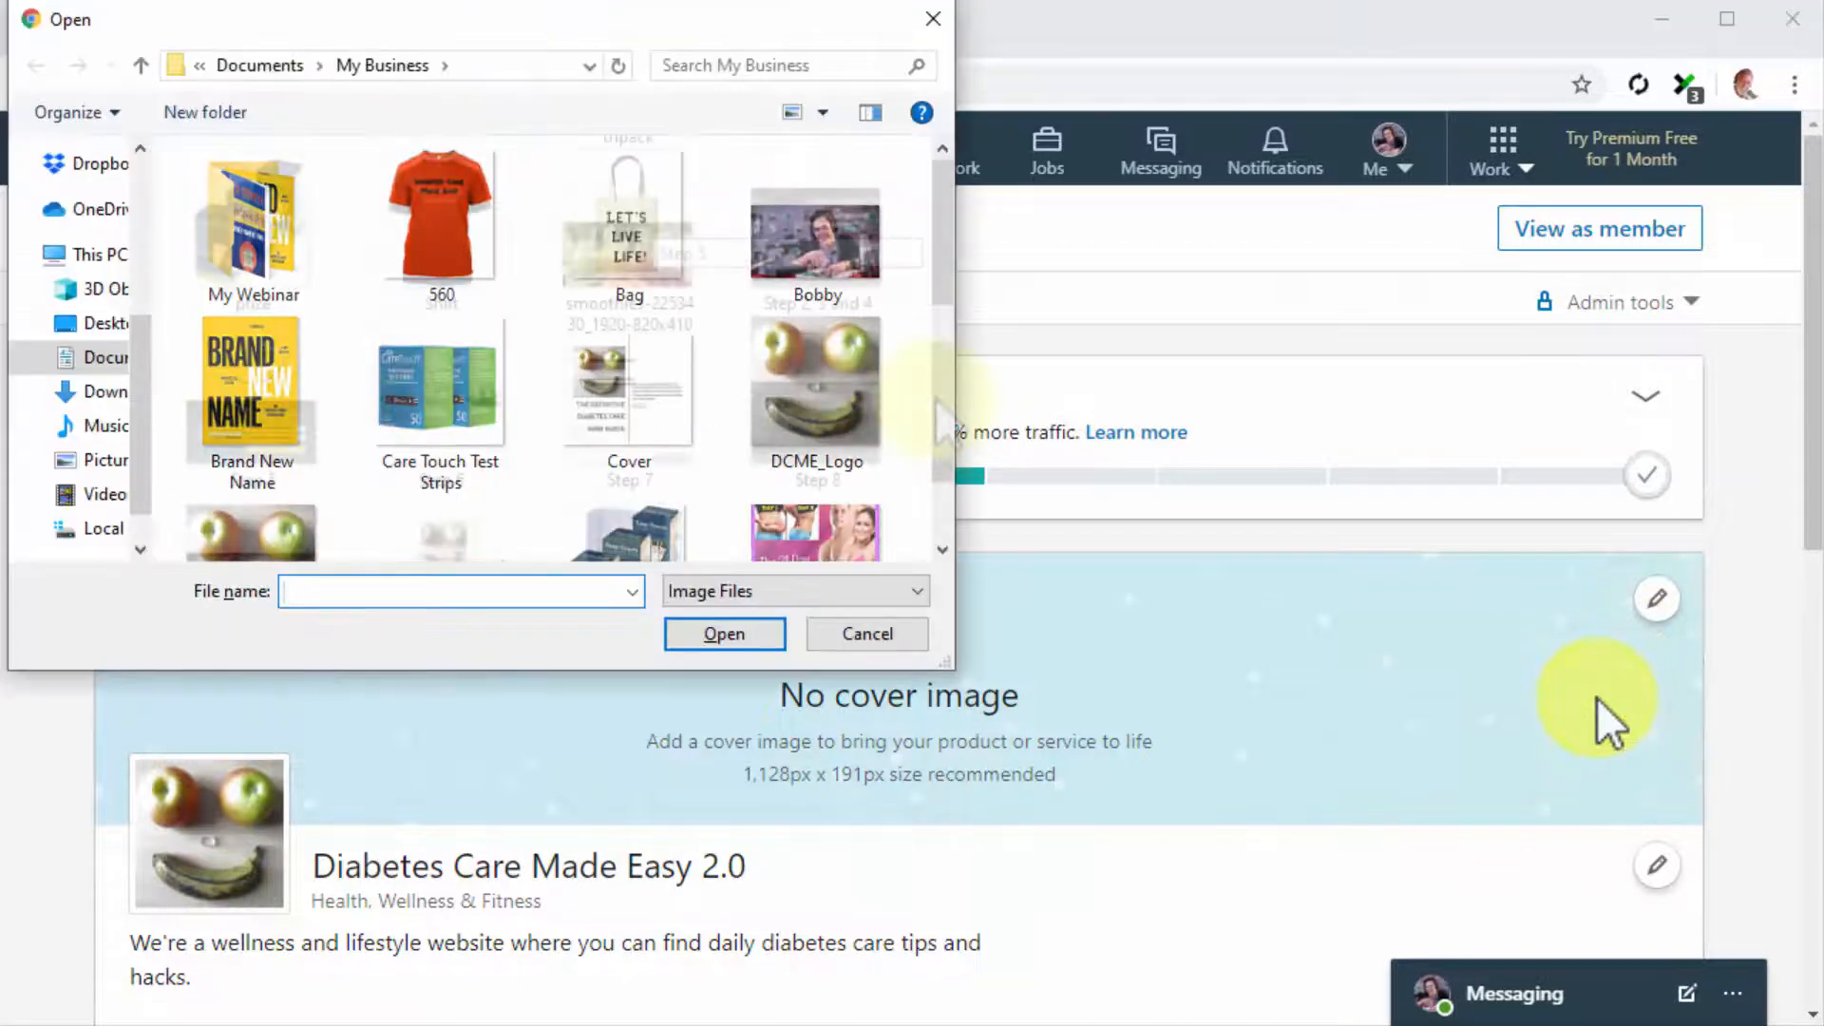
scroll(939, 350, down, 3)
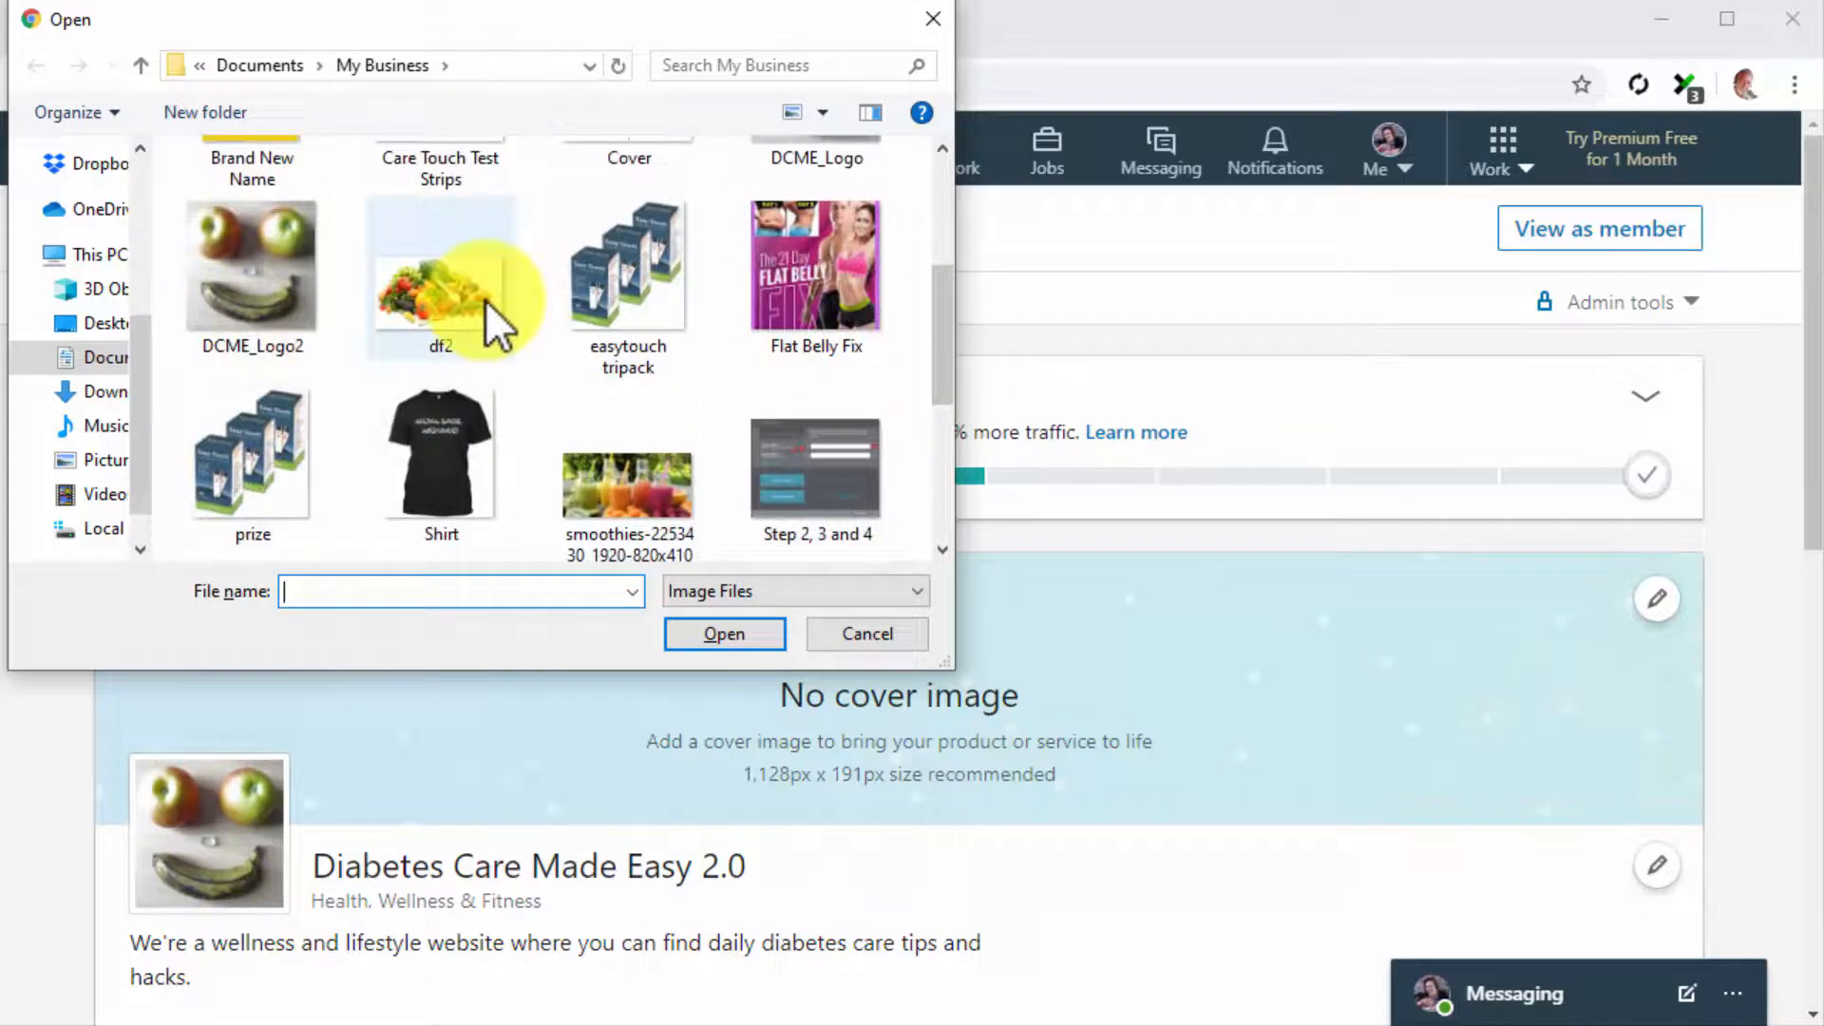
double_click(487, 300)
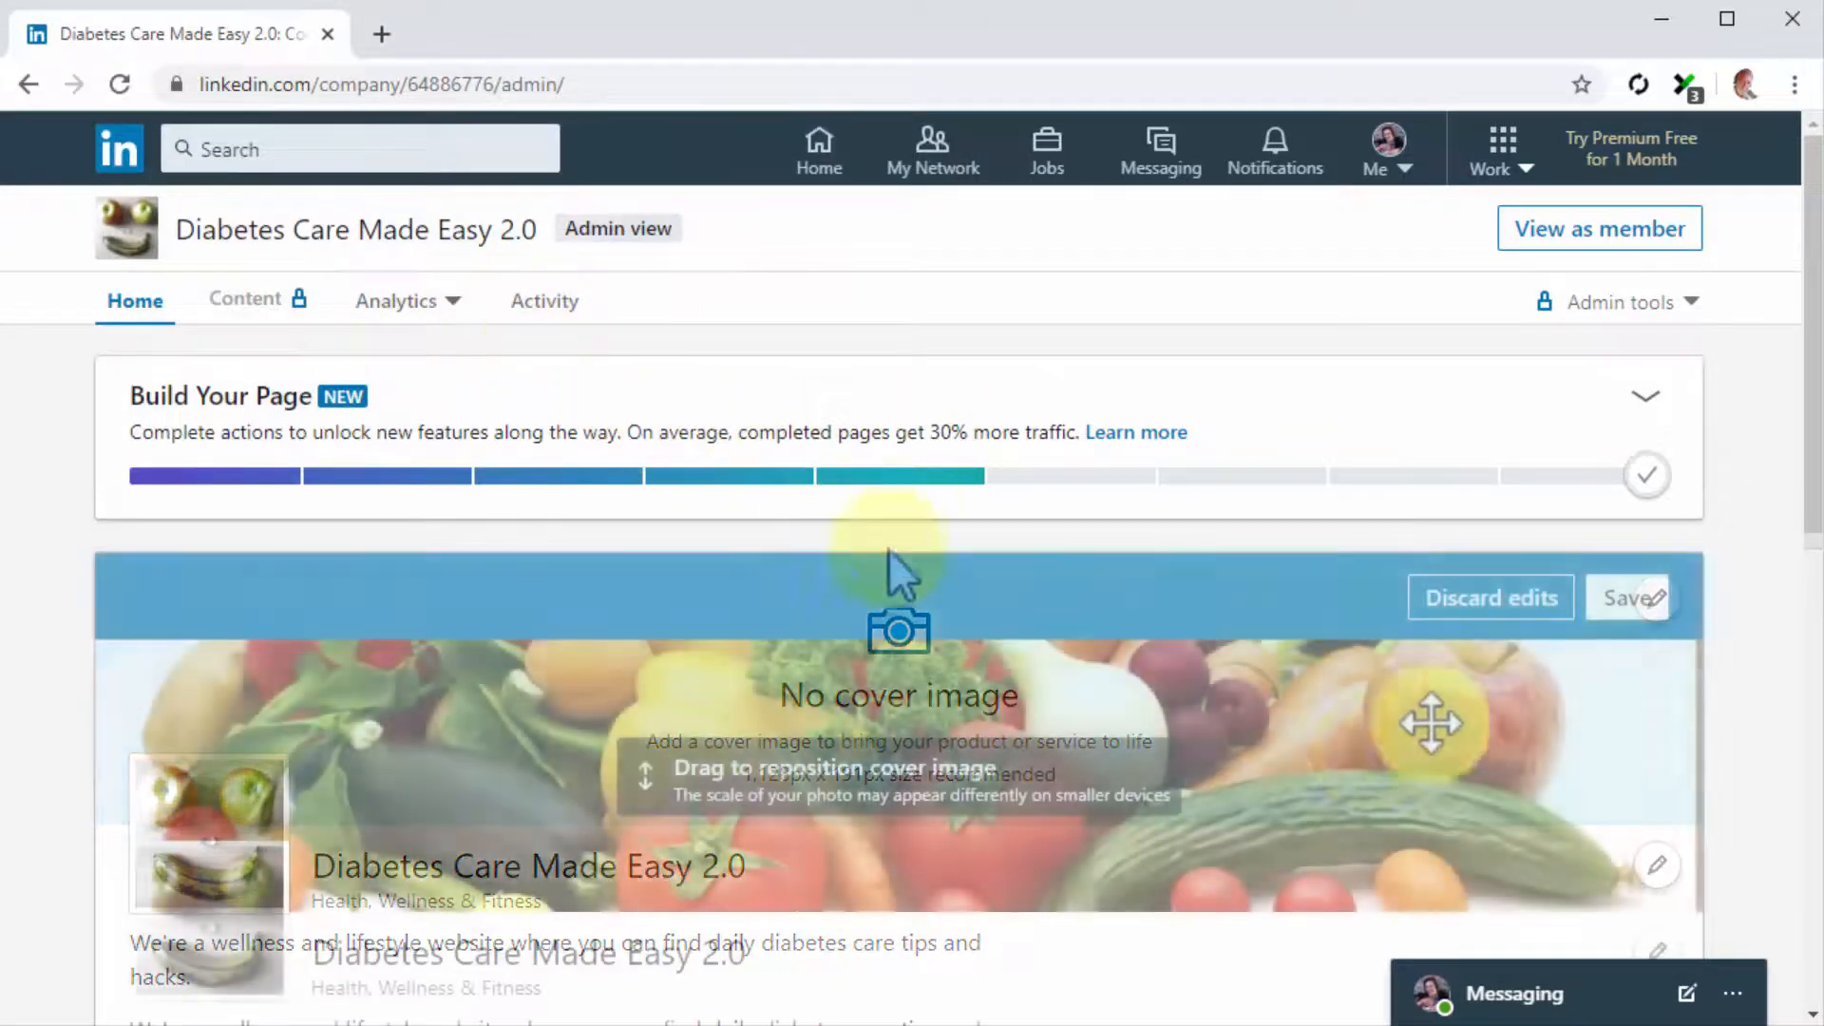
click(1624, 608)
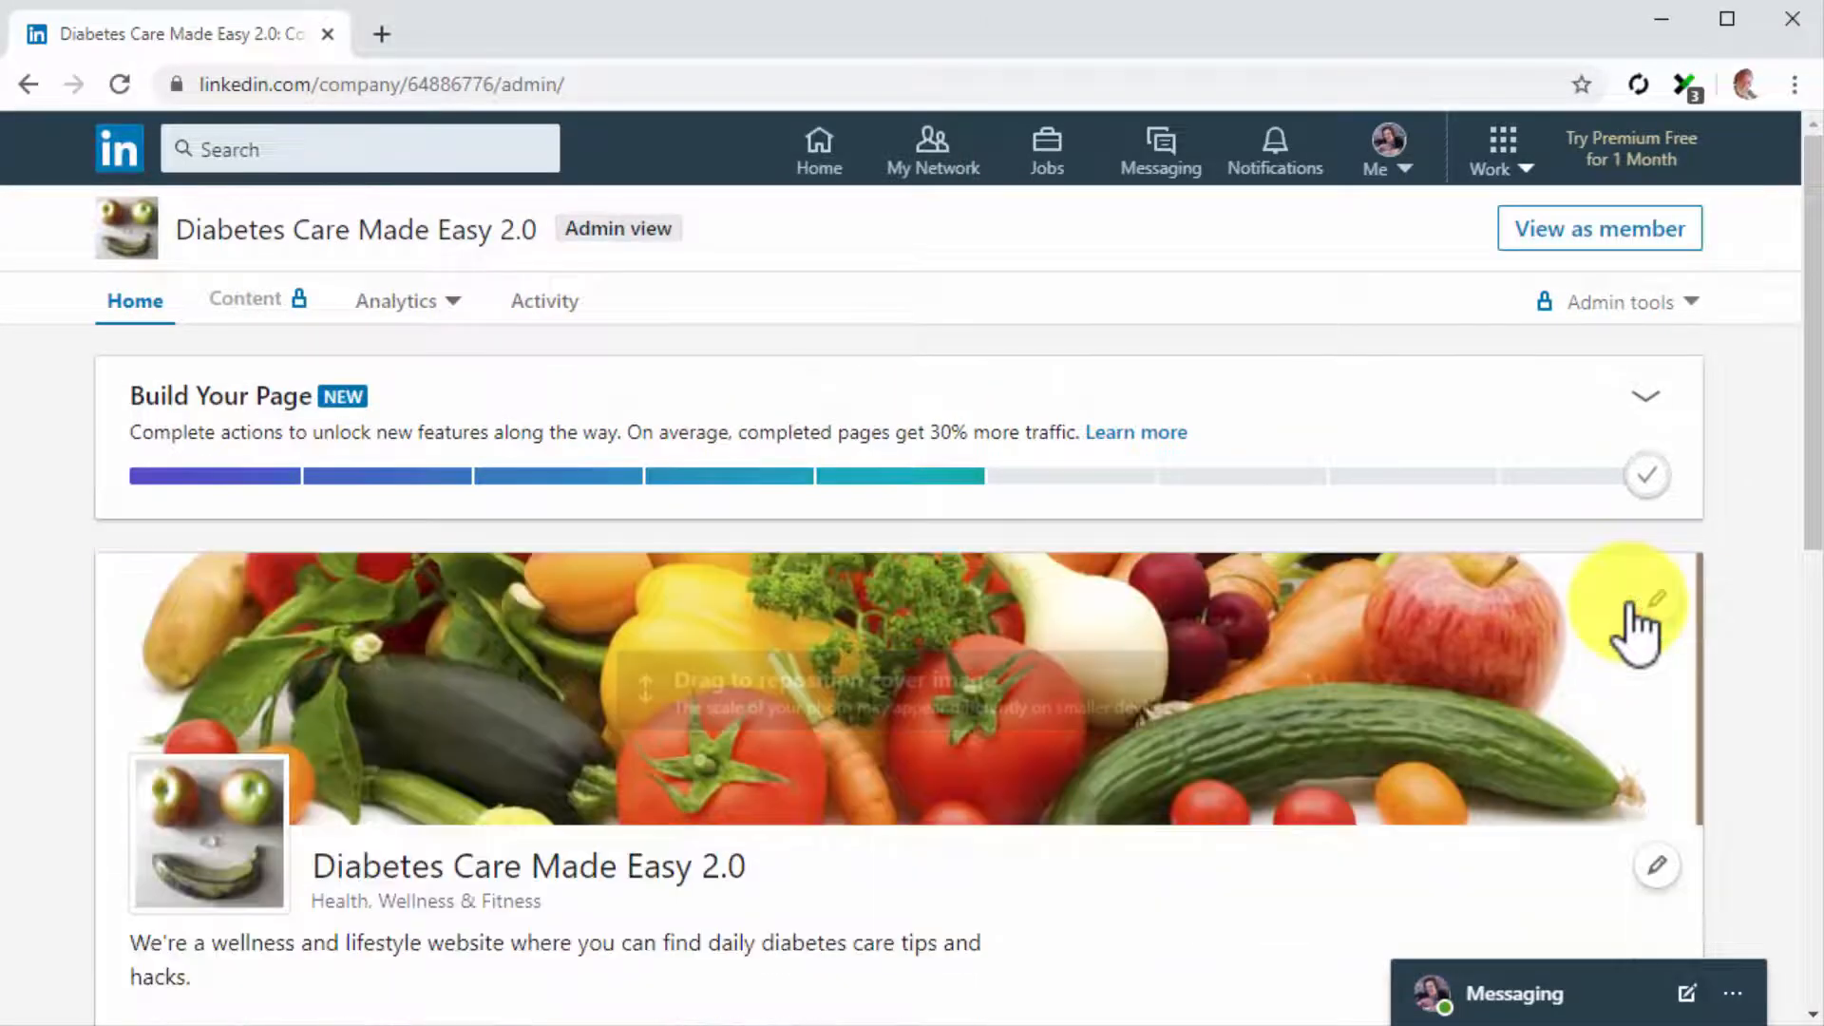
Save the overview description "Wellness and lifestyle hacks website for industry professionals, healthcare workers, and people who need information in the health care and diabetes care niche."
scroll(1474, 745, down, 3)
click(1658, 574)
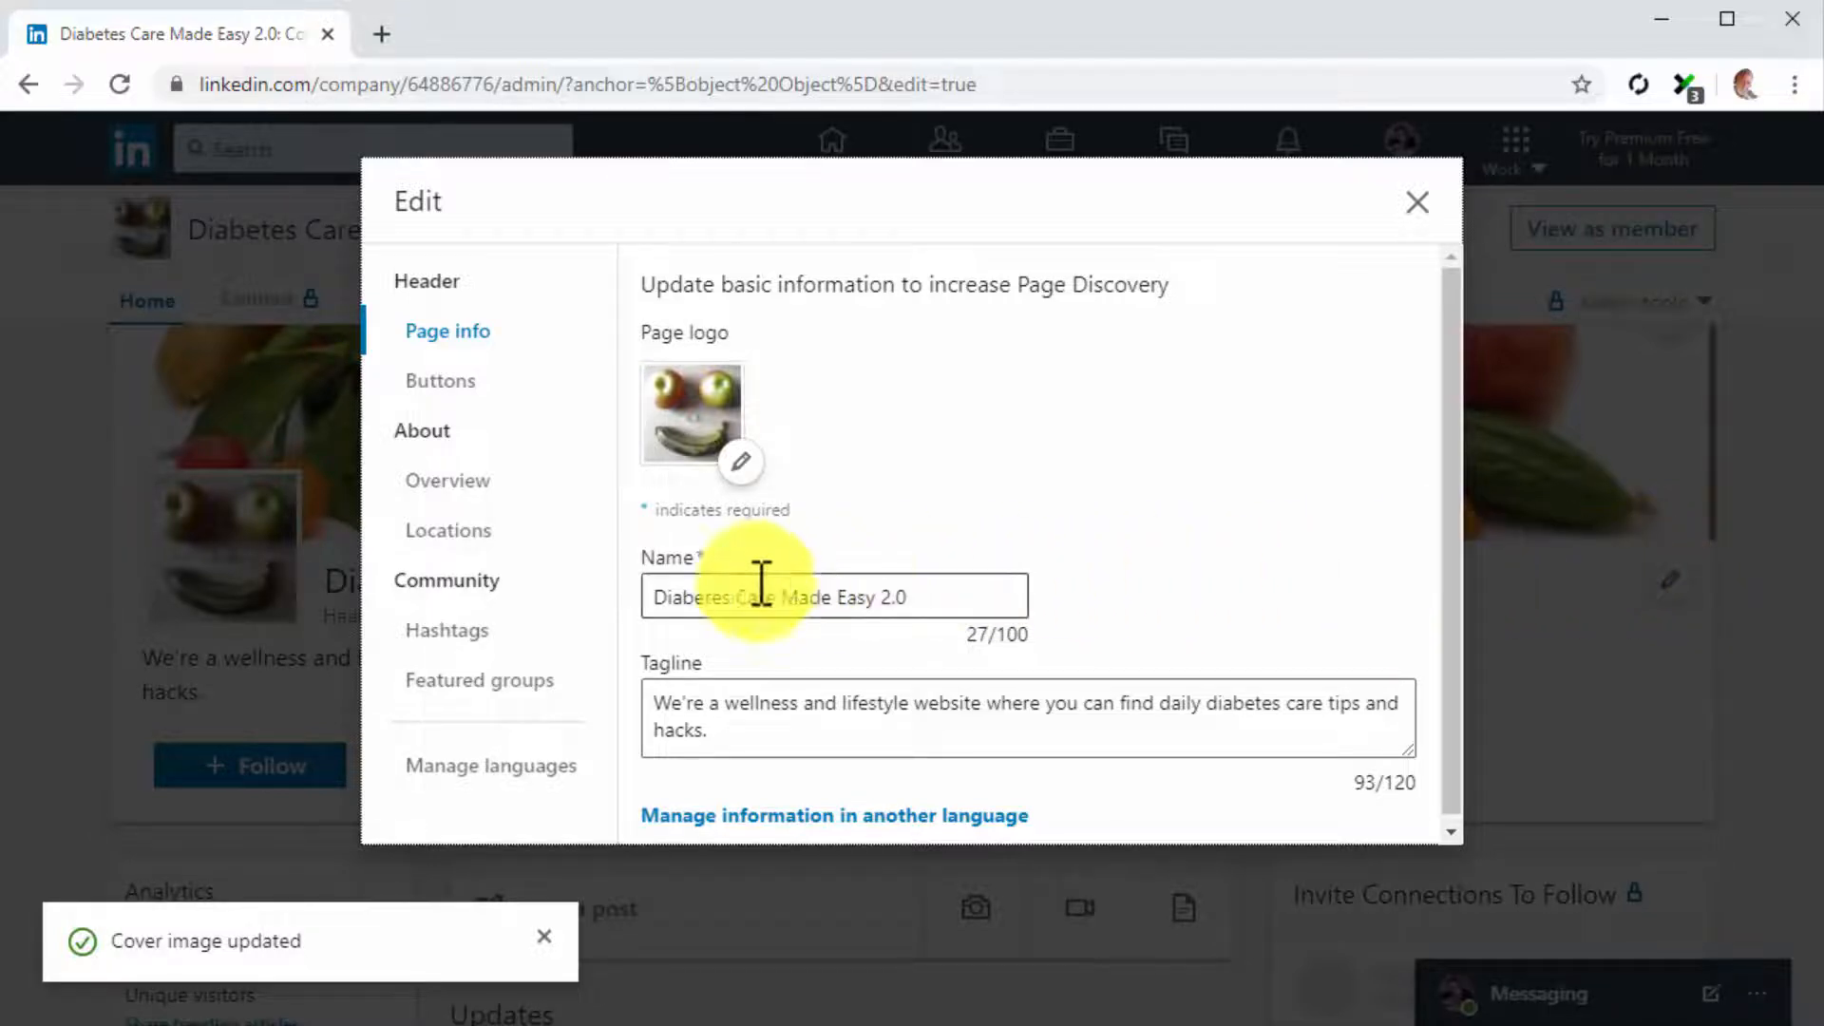
click(509, 394)
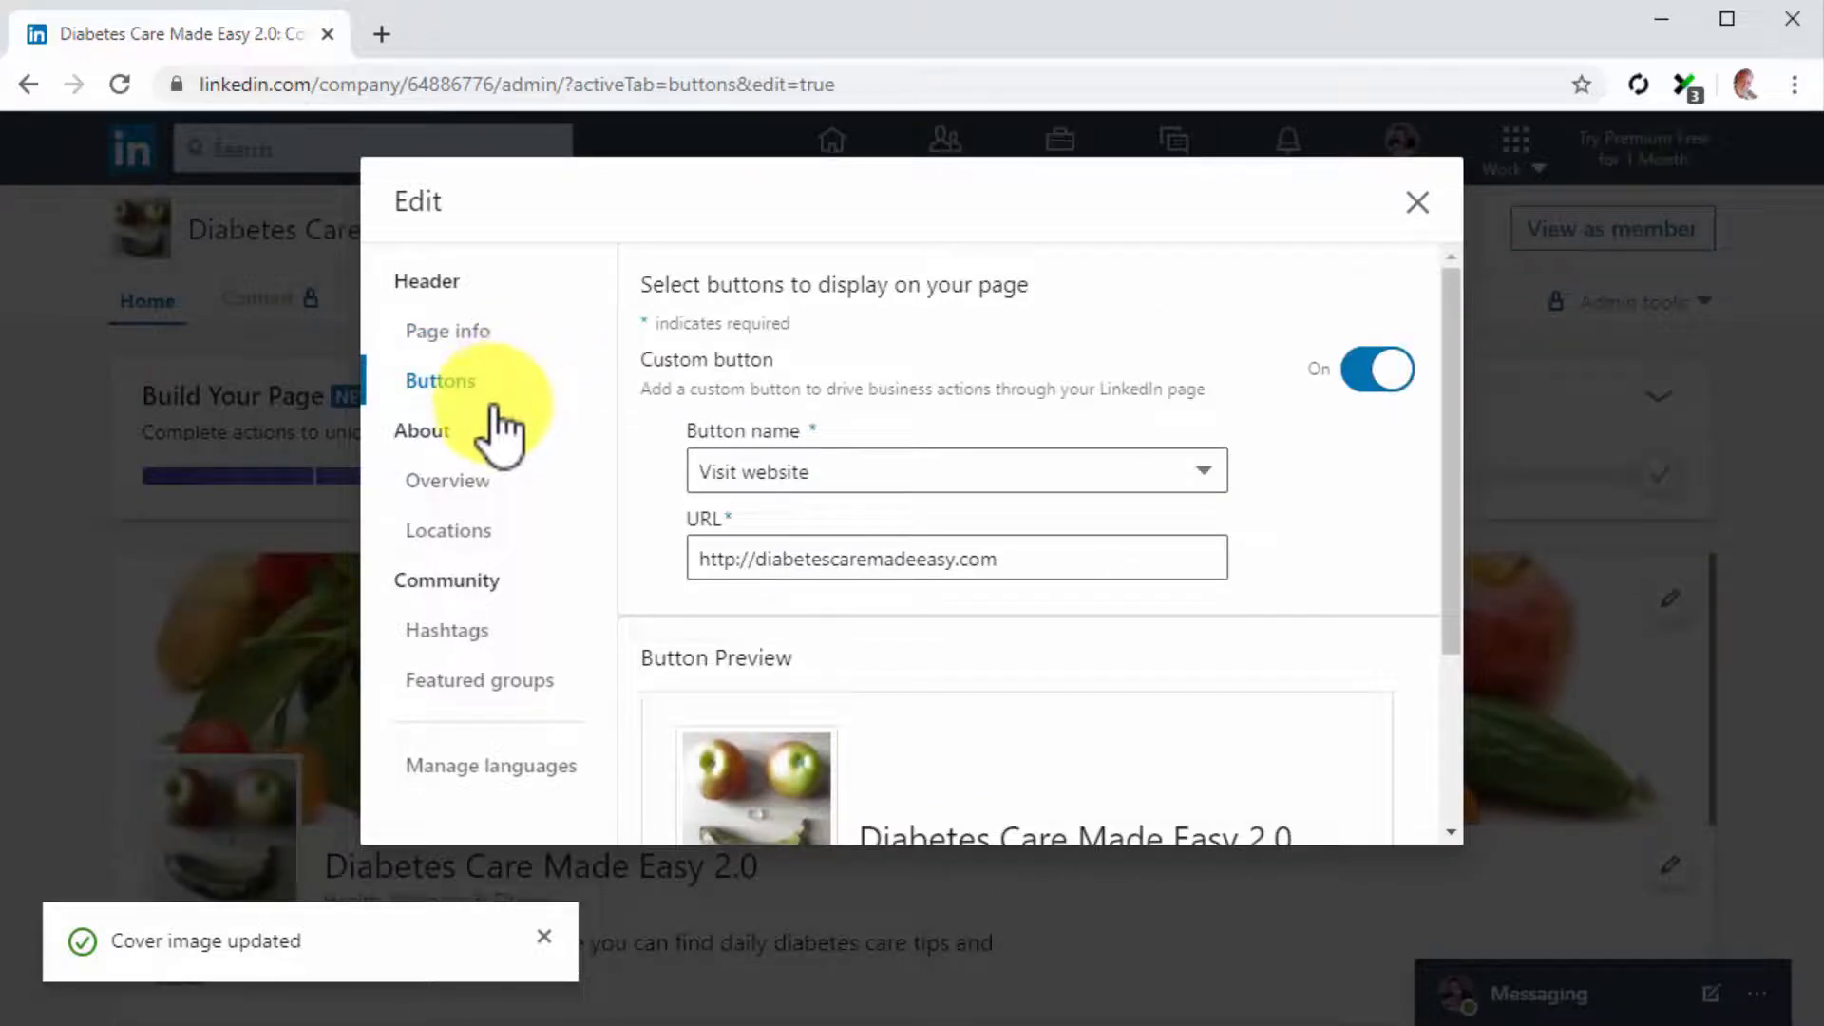
click(480, 475)
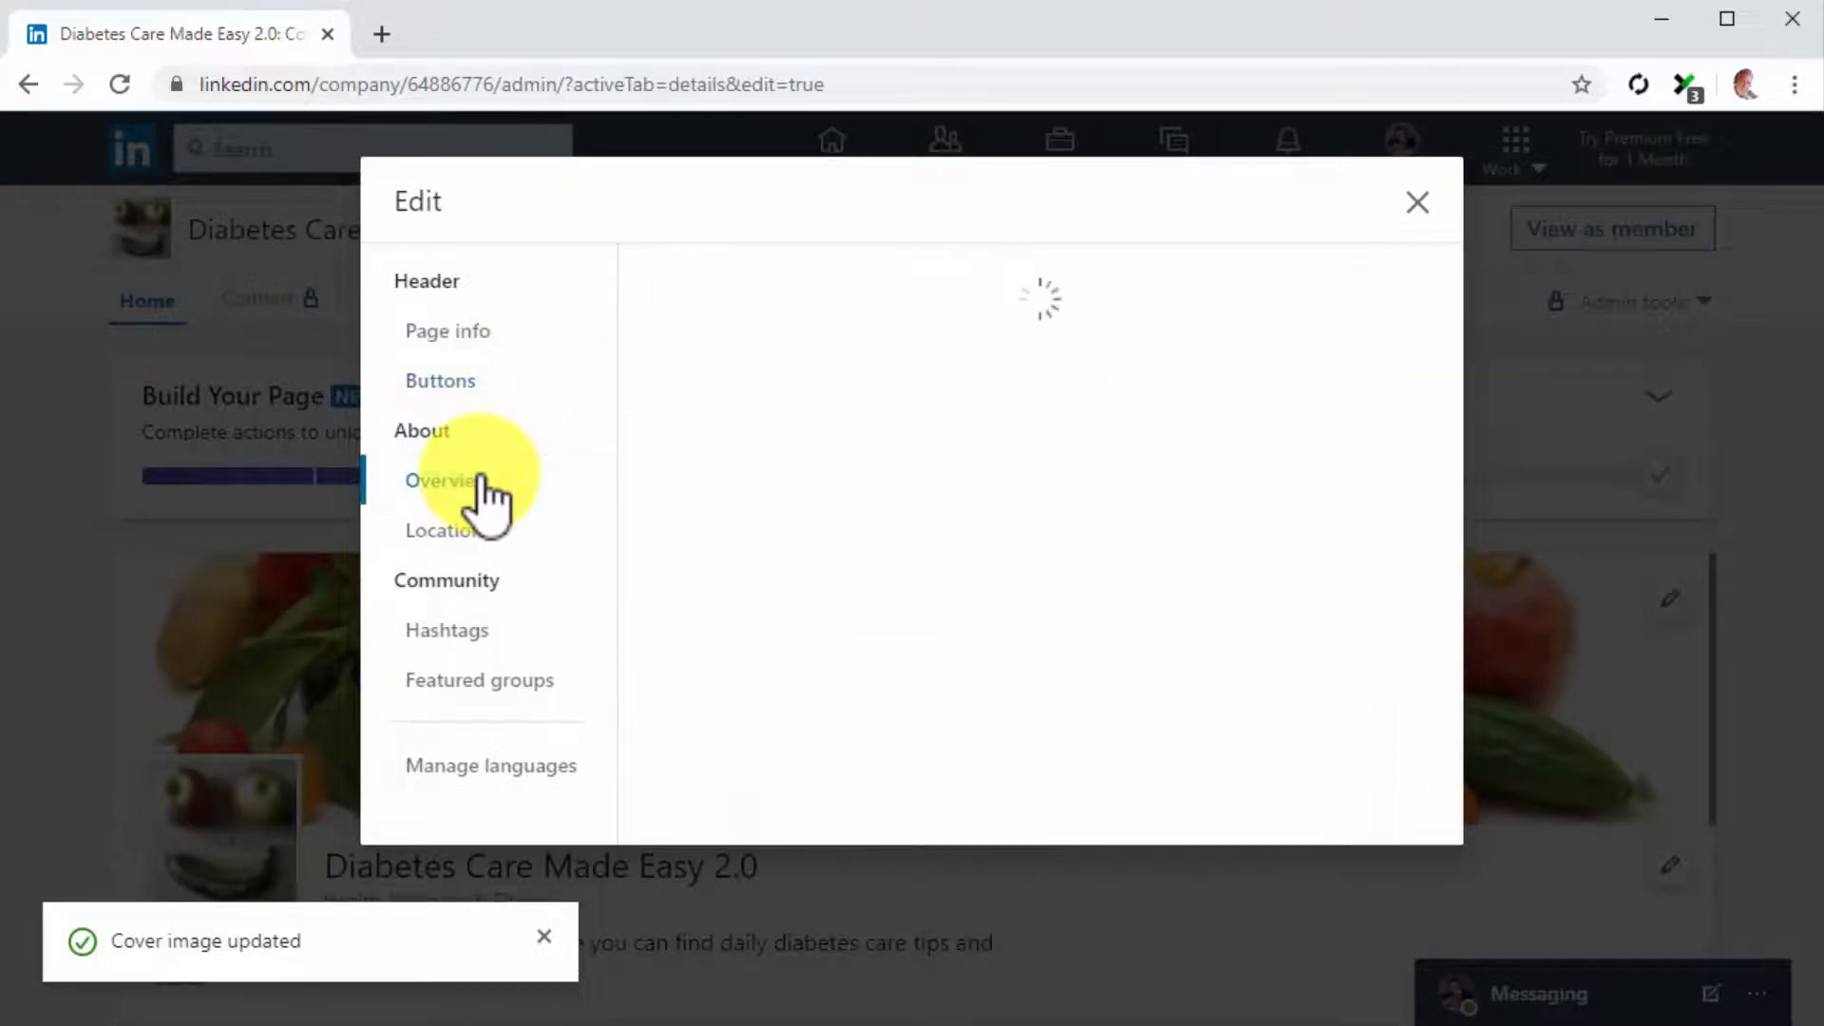
click(810, 435)
text(festyle hacks website for industry professionals, healthcare workers, and people who need information in the health care and diabetes care niche.)
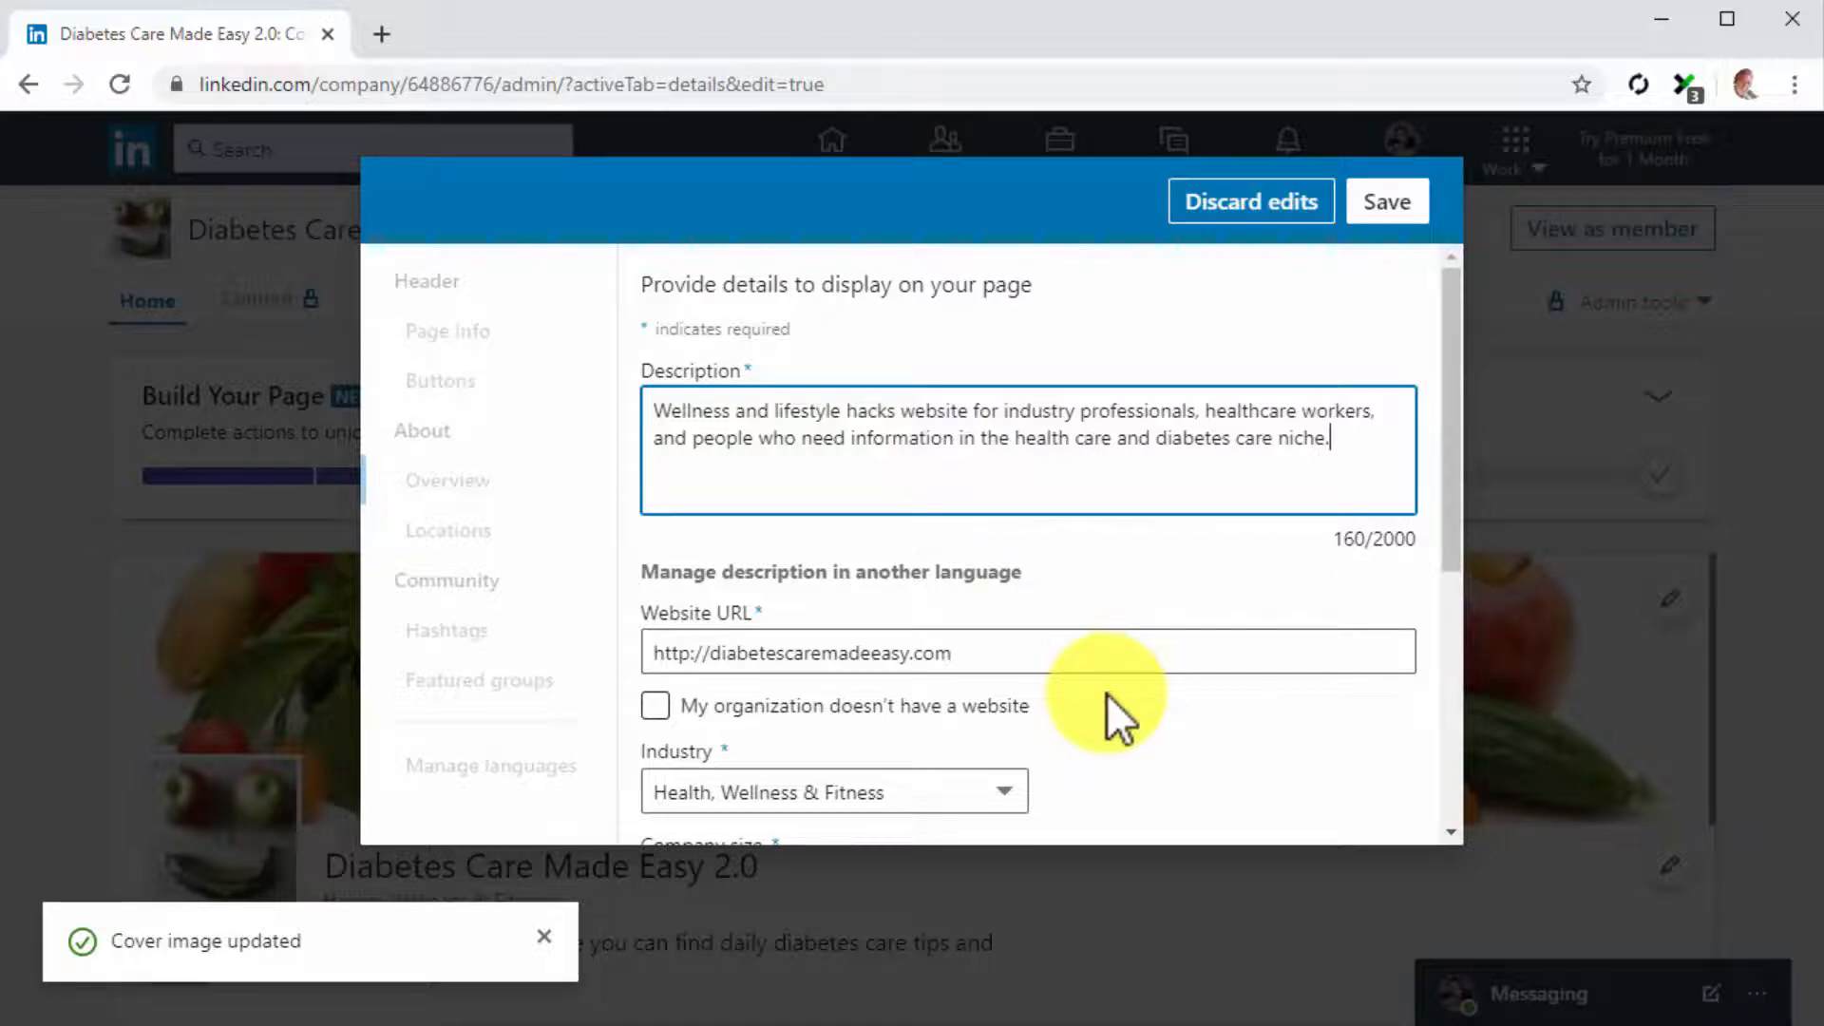
click(1387, 211)
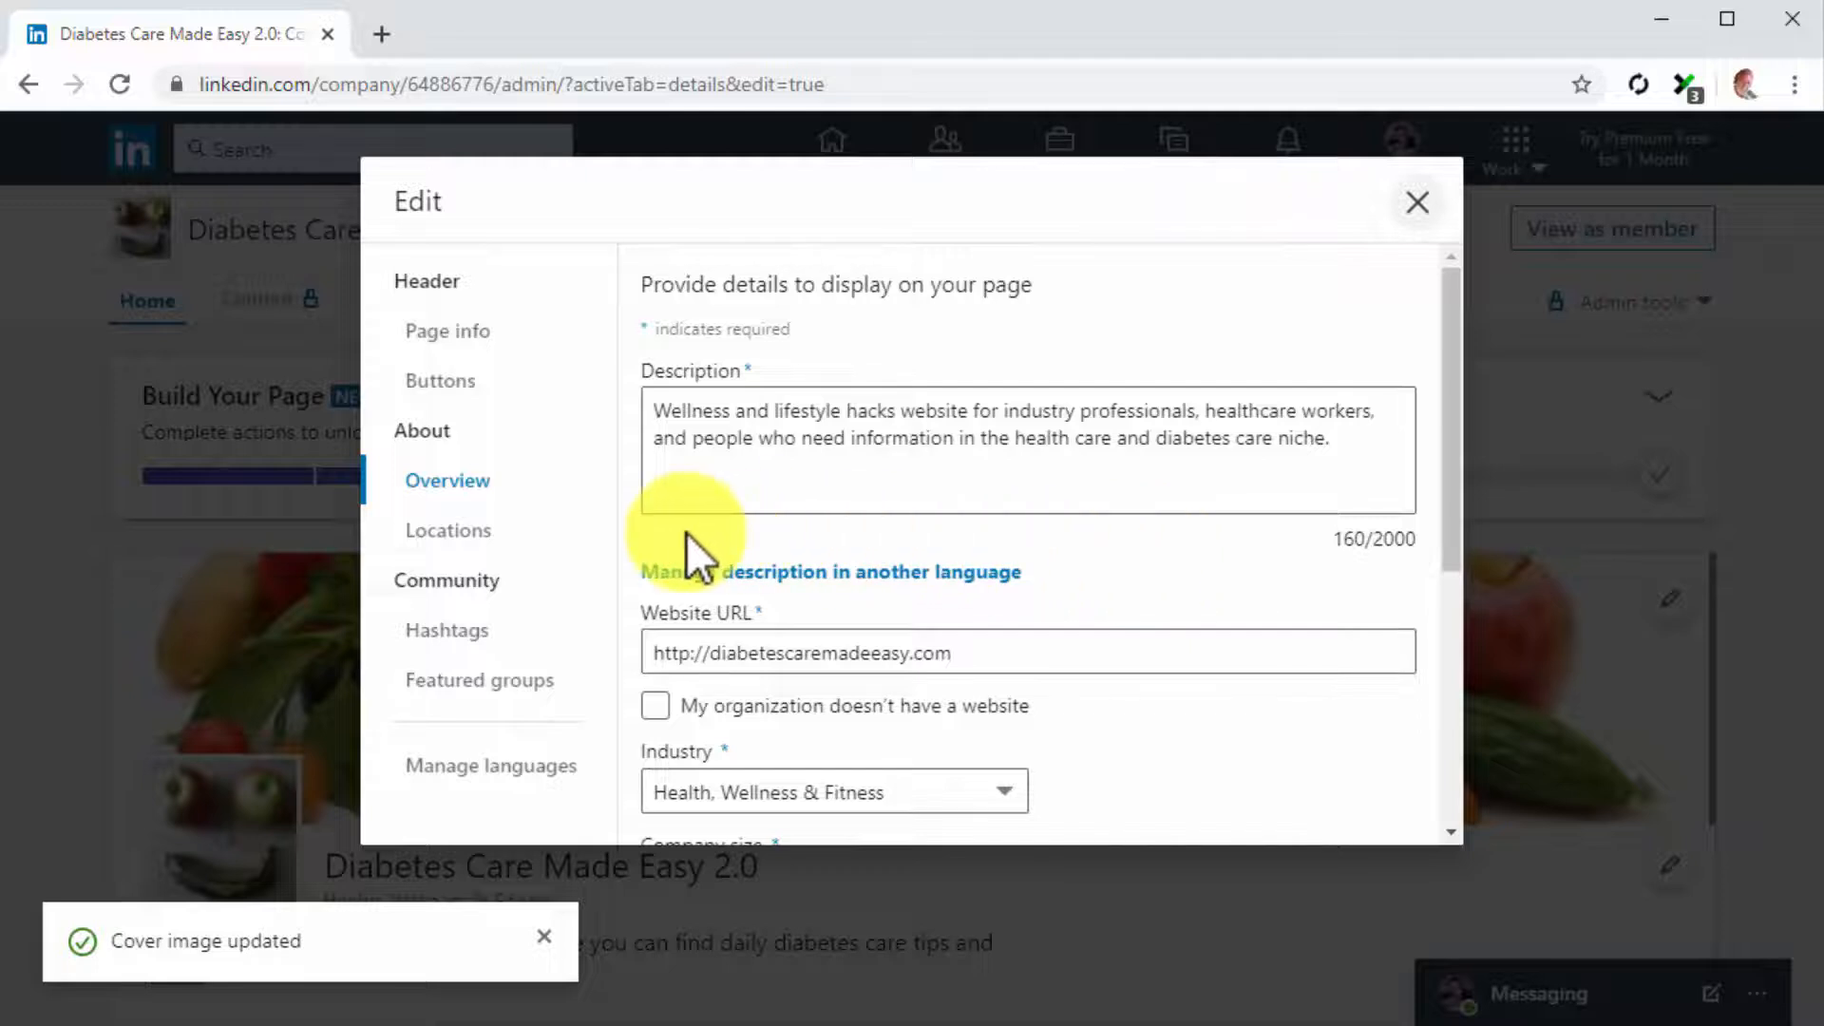
Add community hashtags including #diabetes and #diabetescare to the company page and save them
click(466, 532)
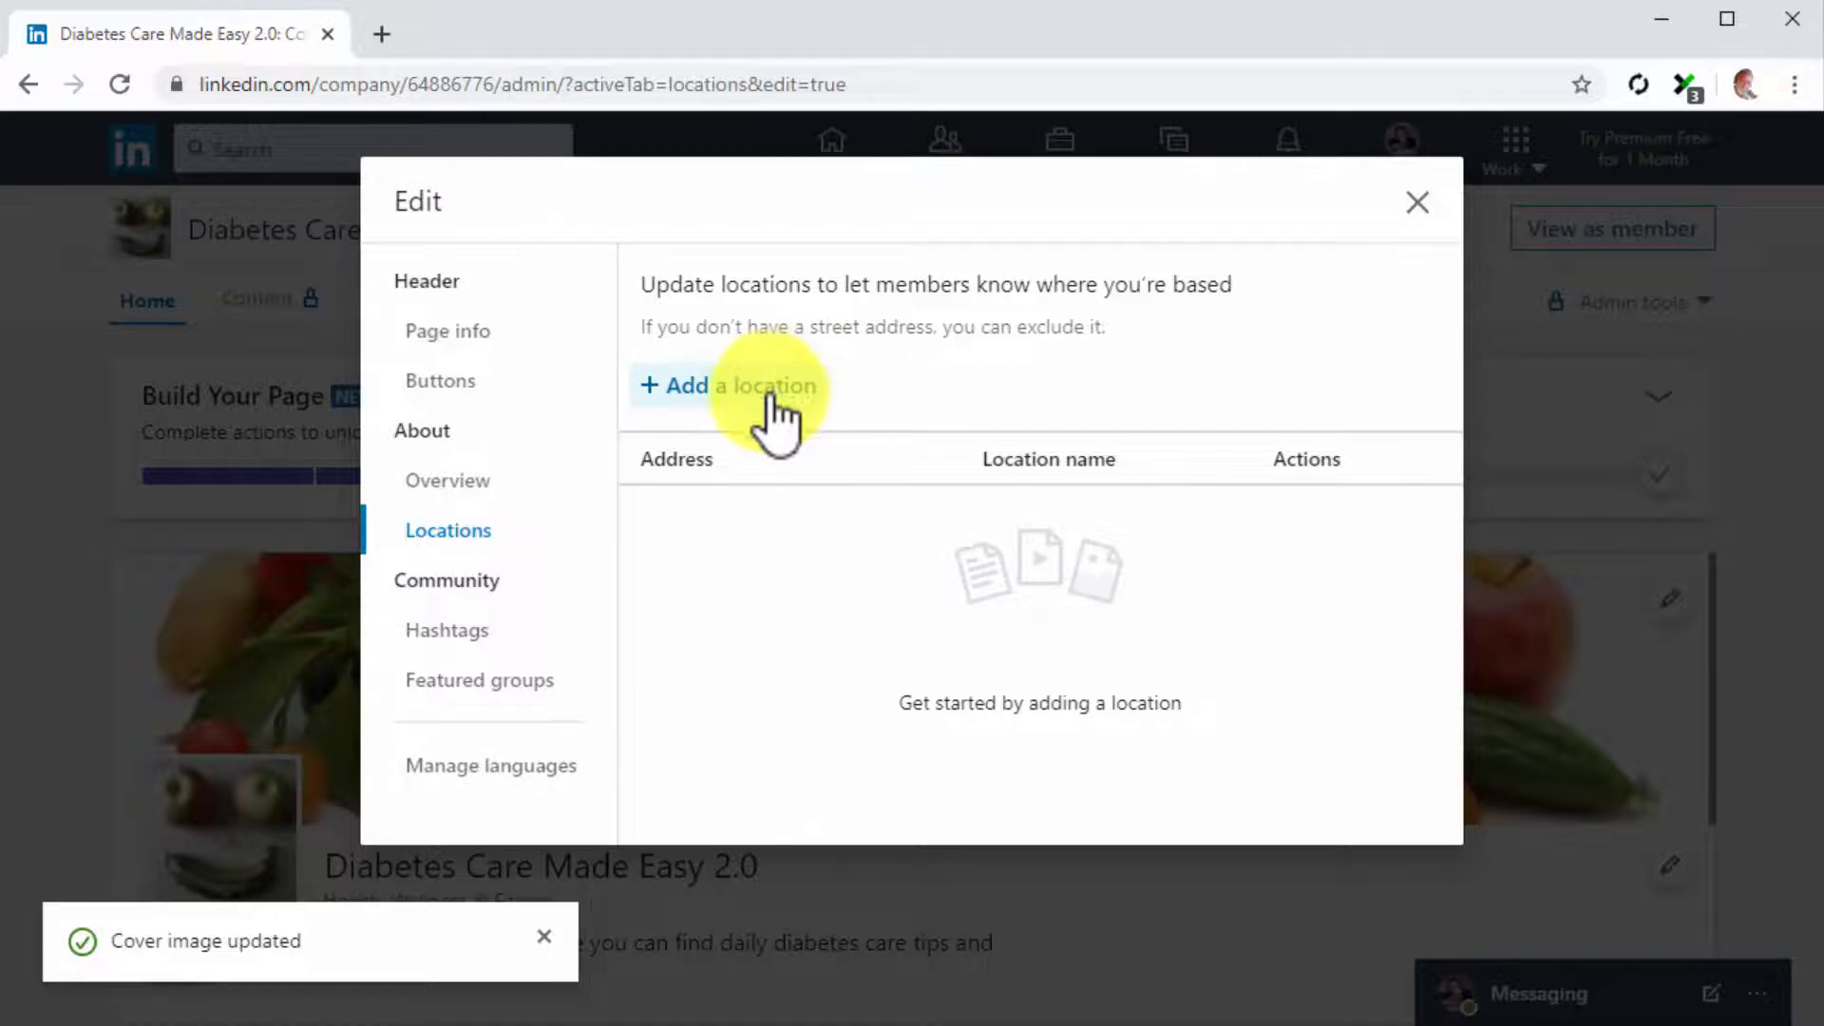
click(489, 637)
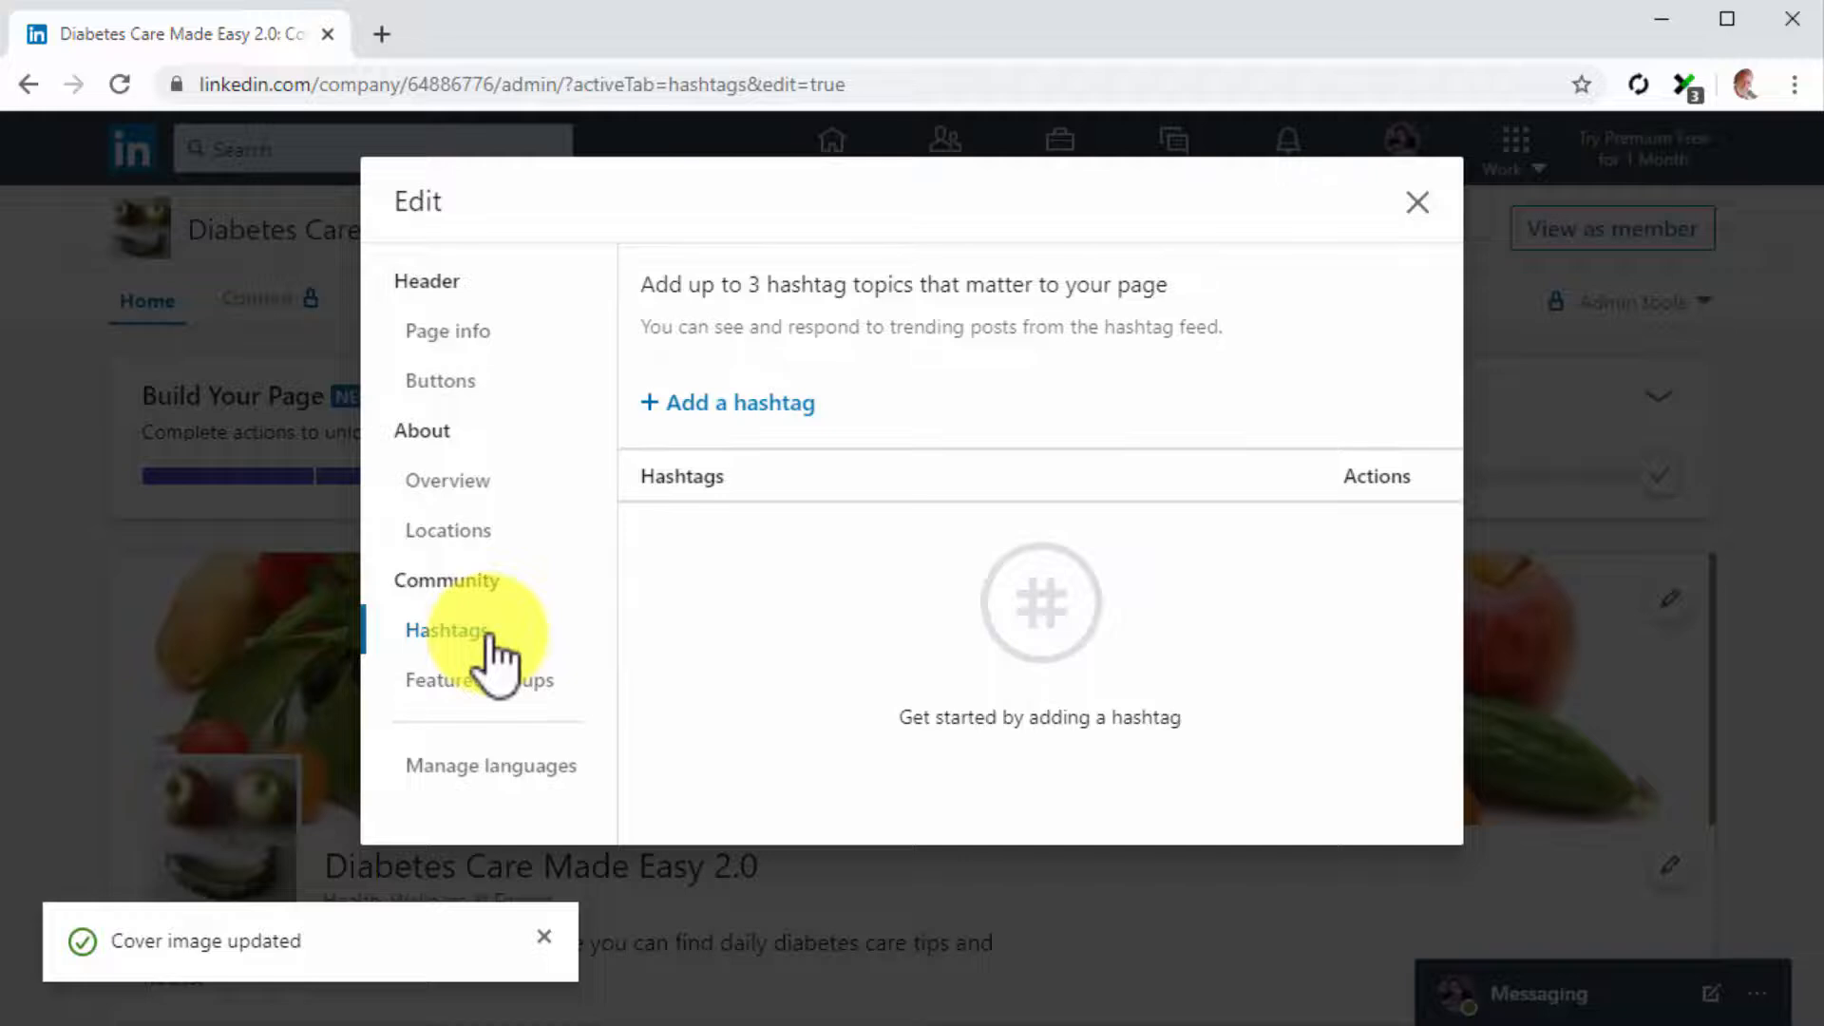
click(760, 407)
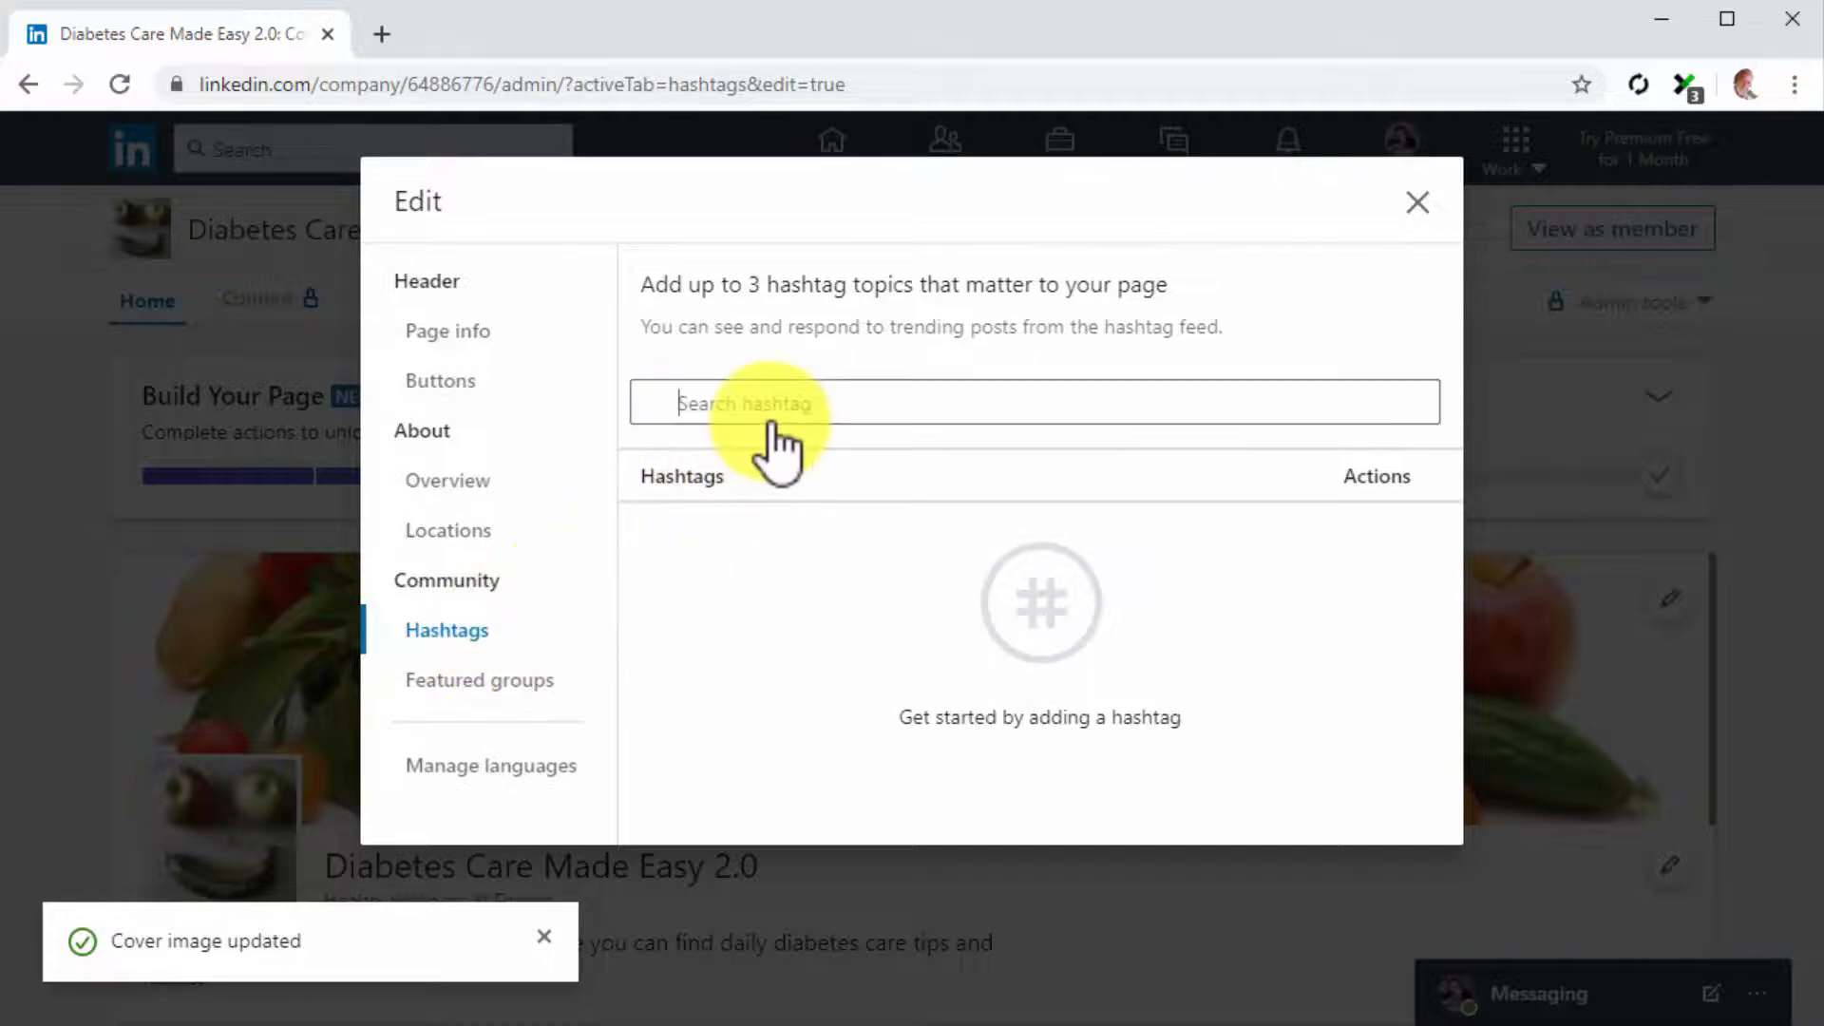
text(diabetes)
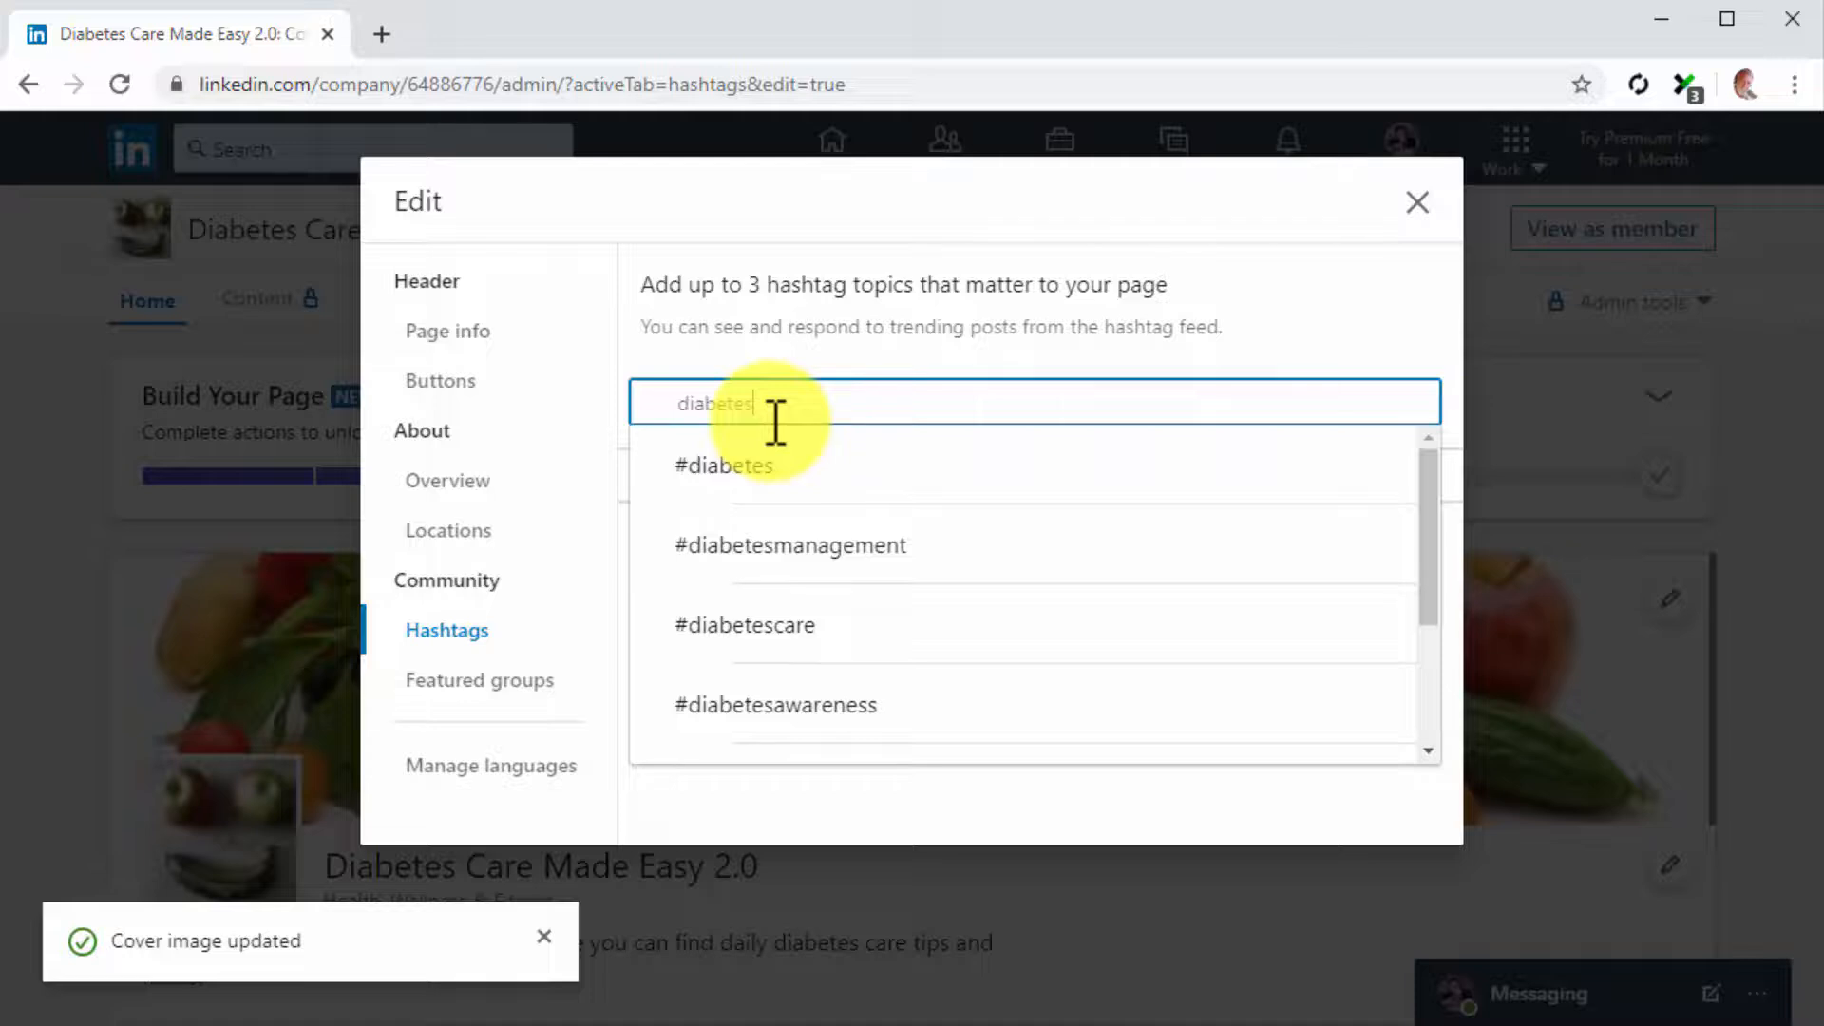
key(Return)
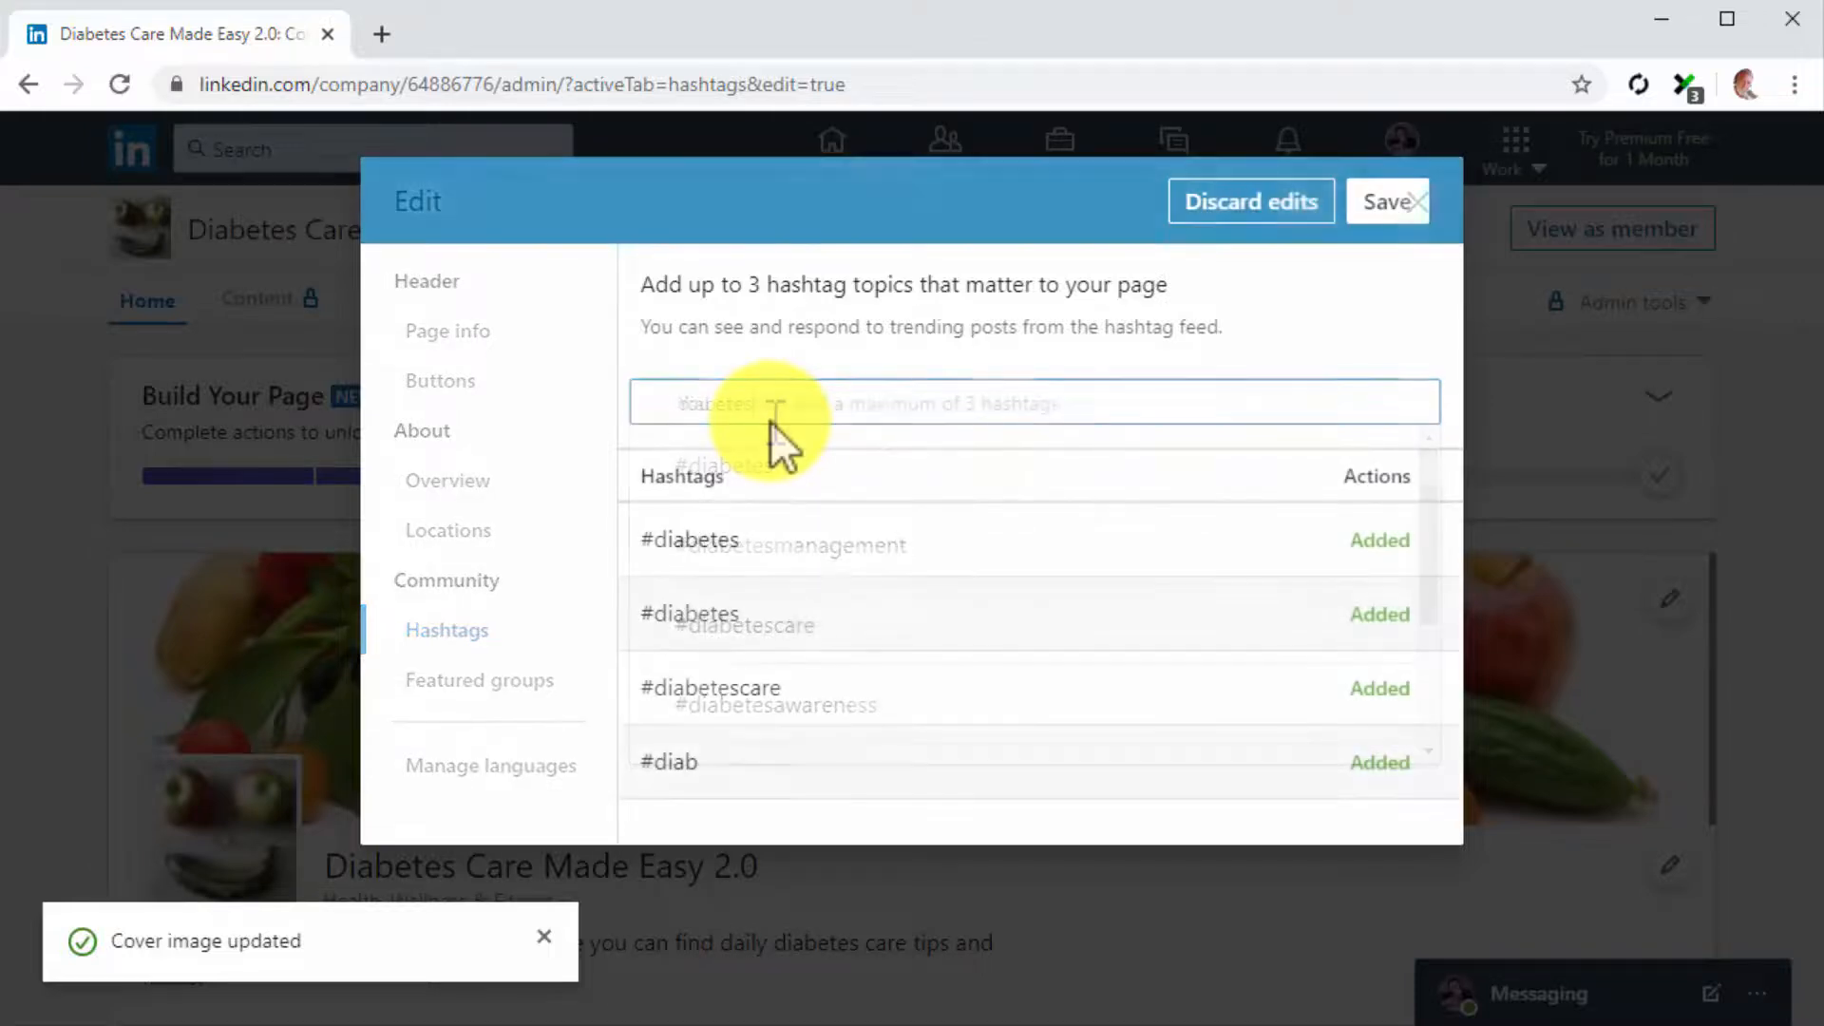
click(1378, 211)
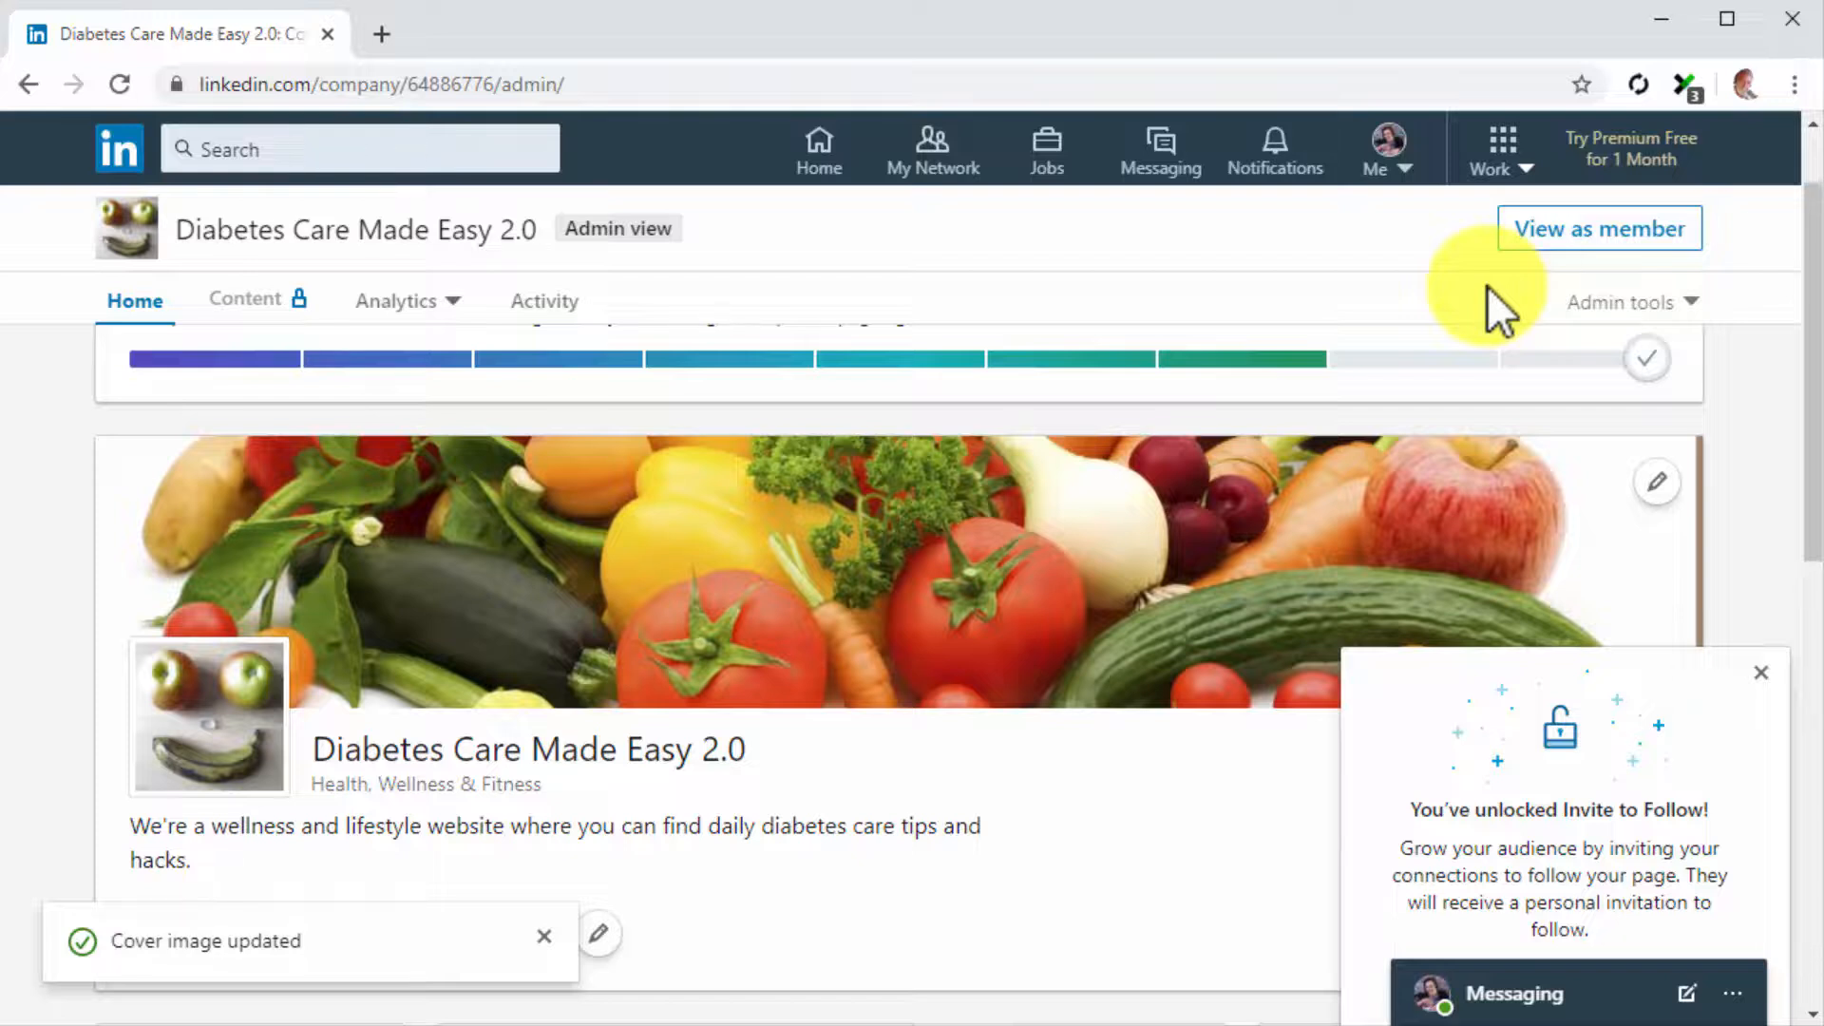
Open the personal profile's intro for editing and start adding a current position
click(1389, 163)
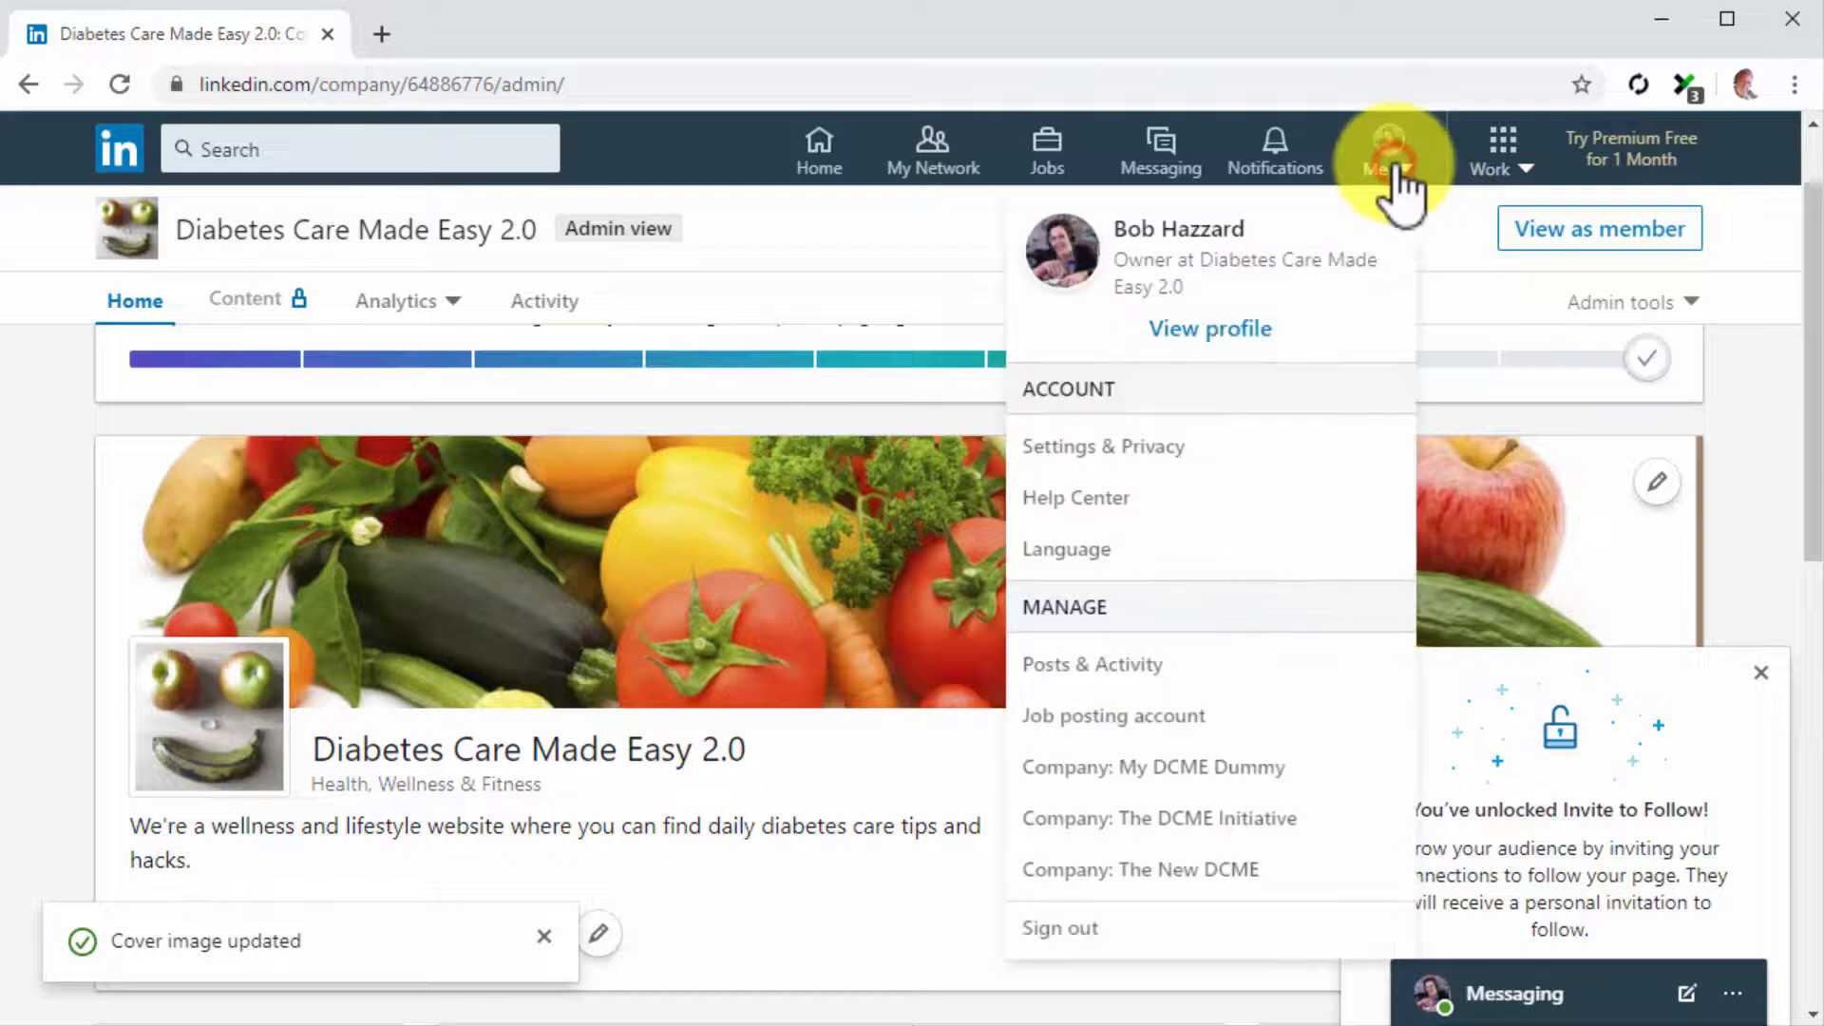
click(1226, 328)
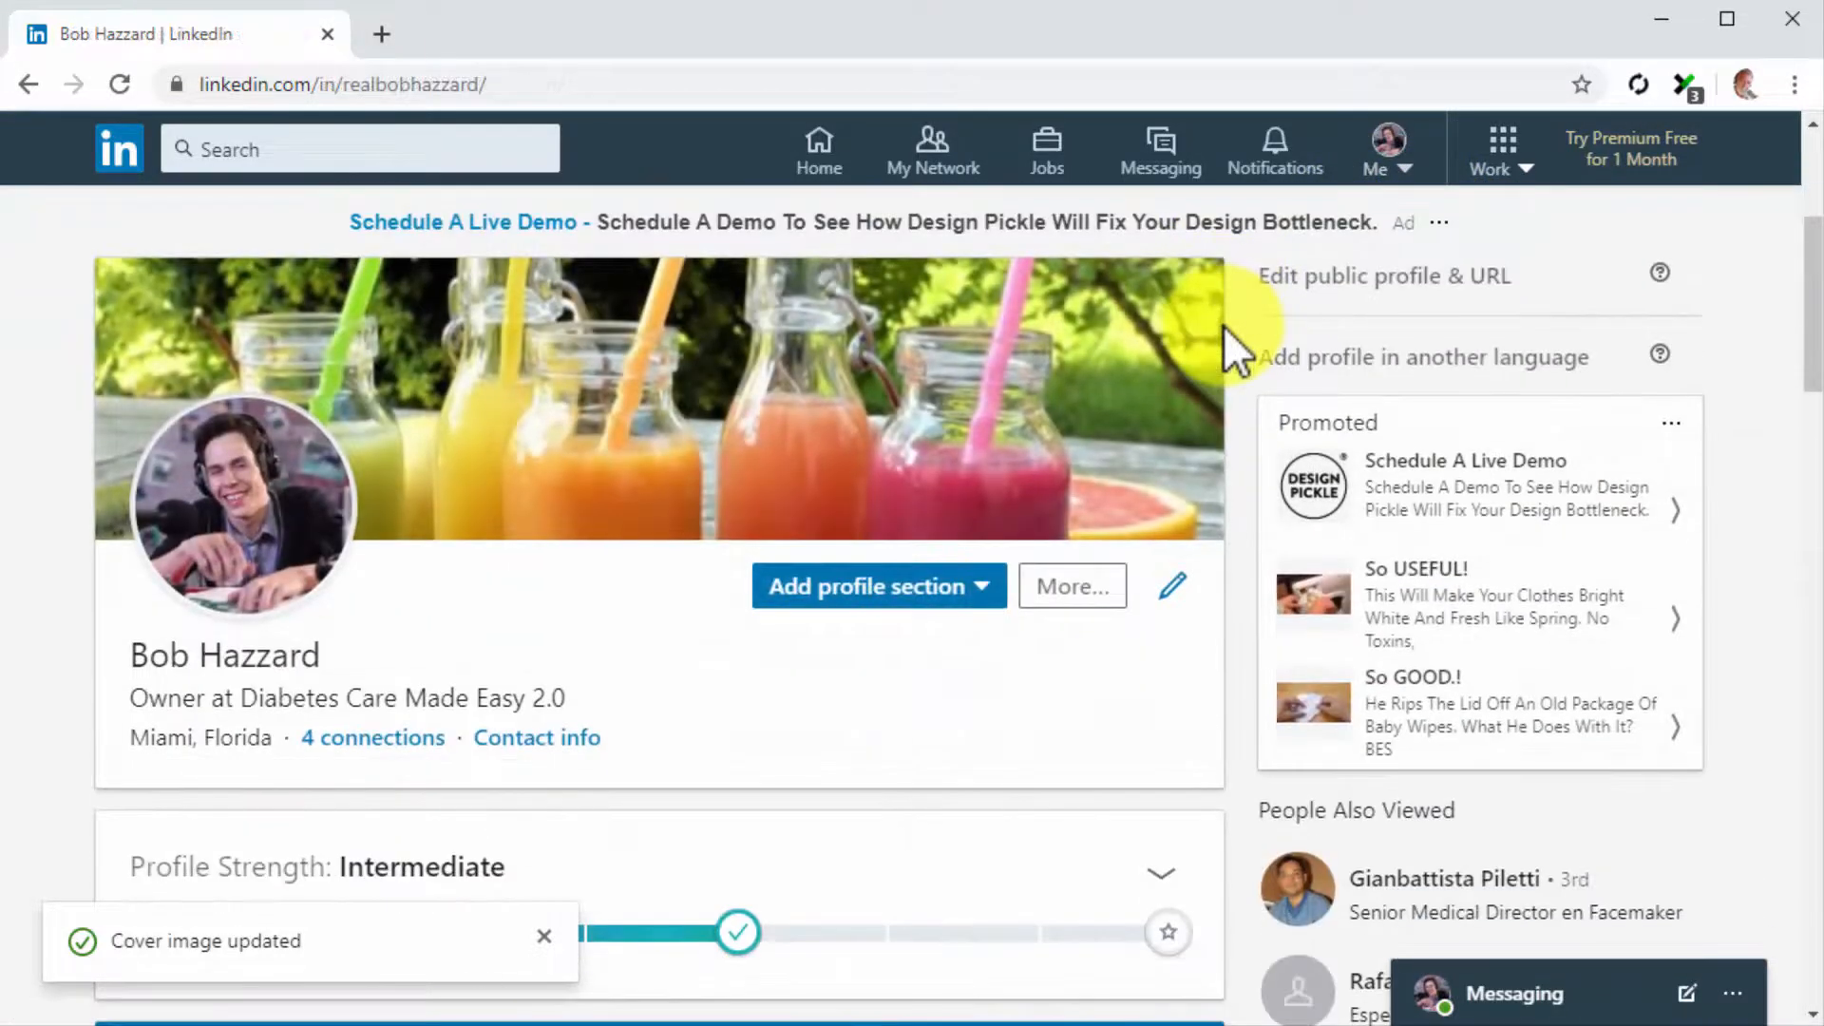
scroll(1224, 327, down, 1)
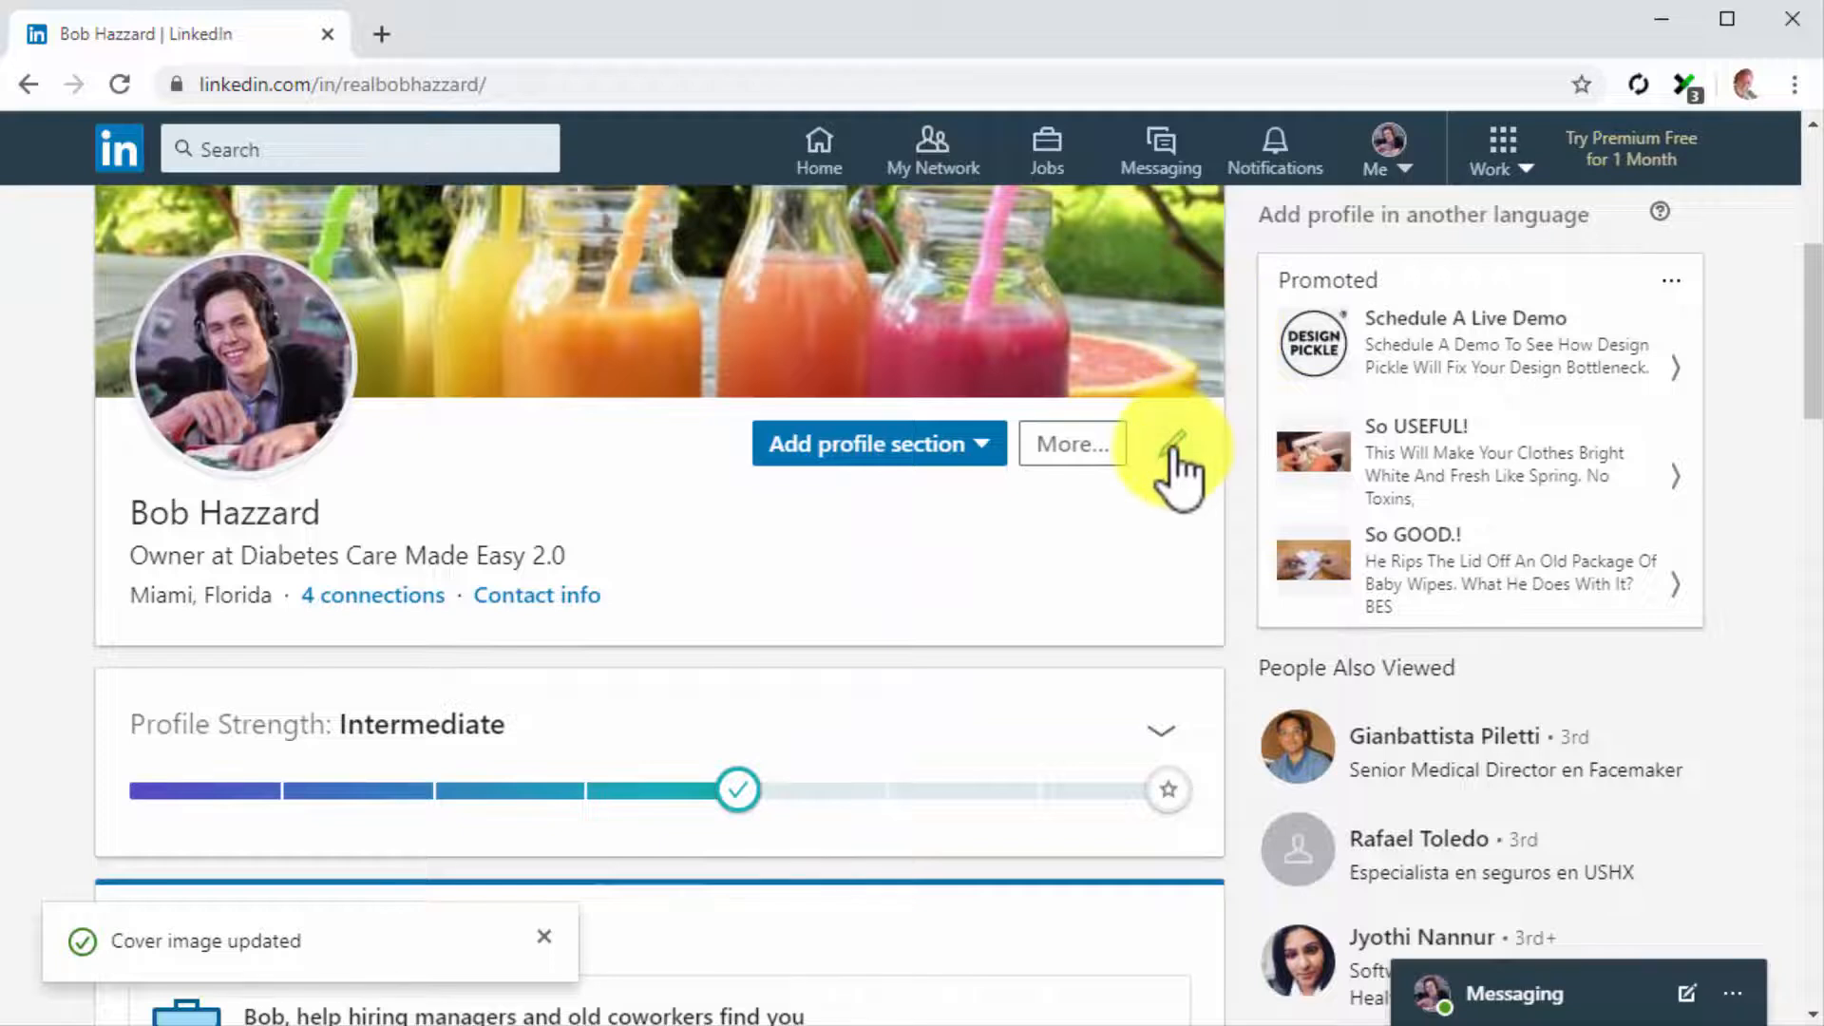
click(1173, 446)
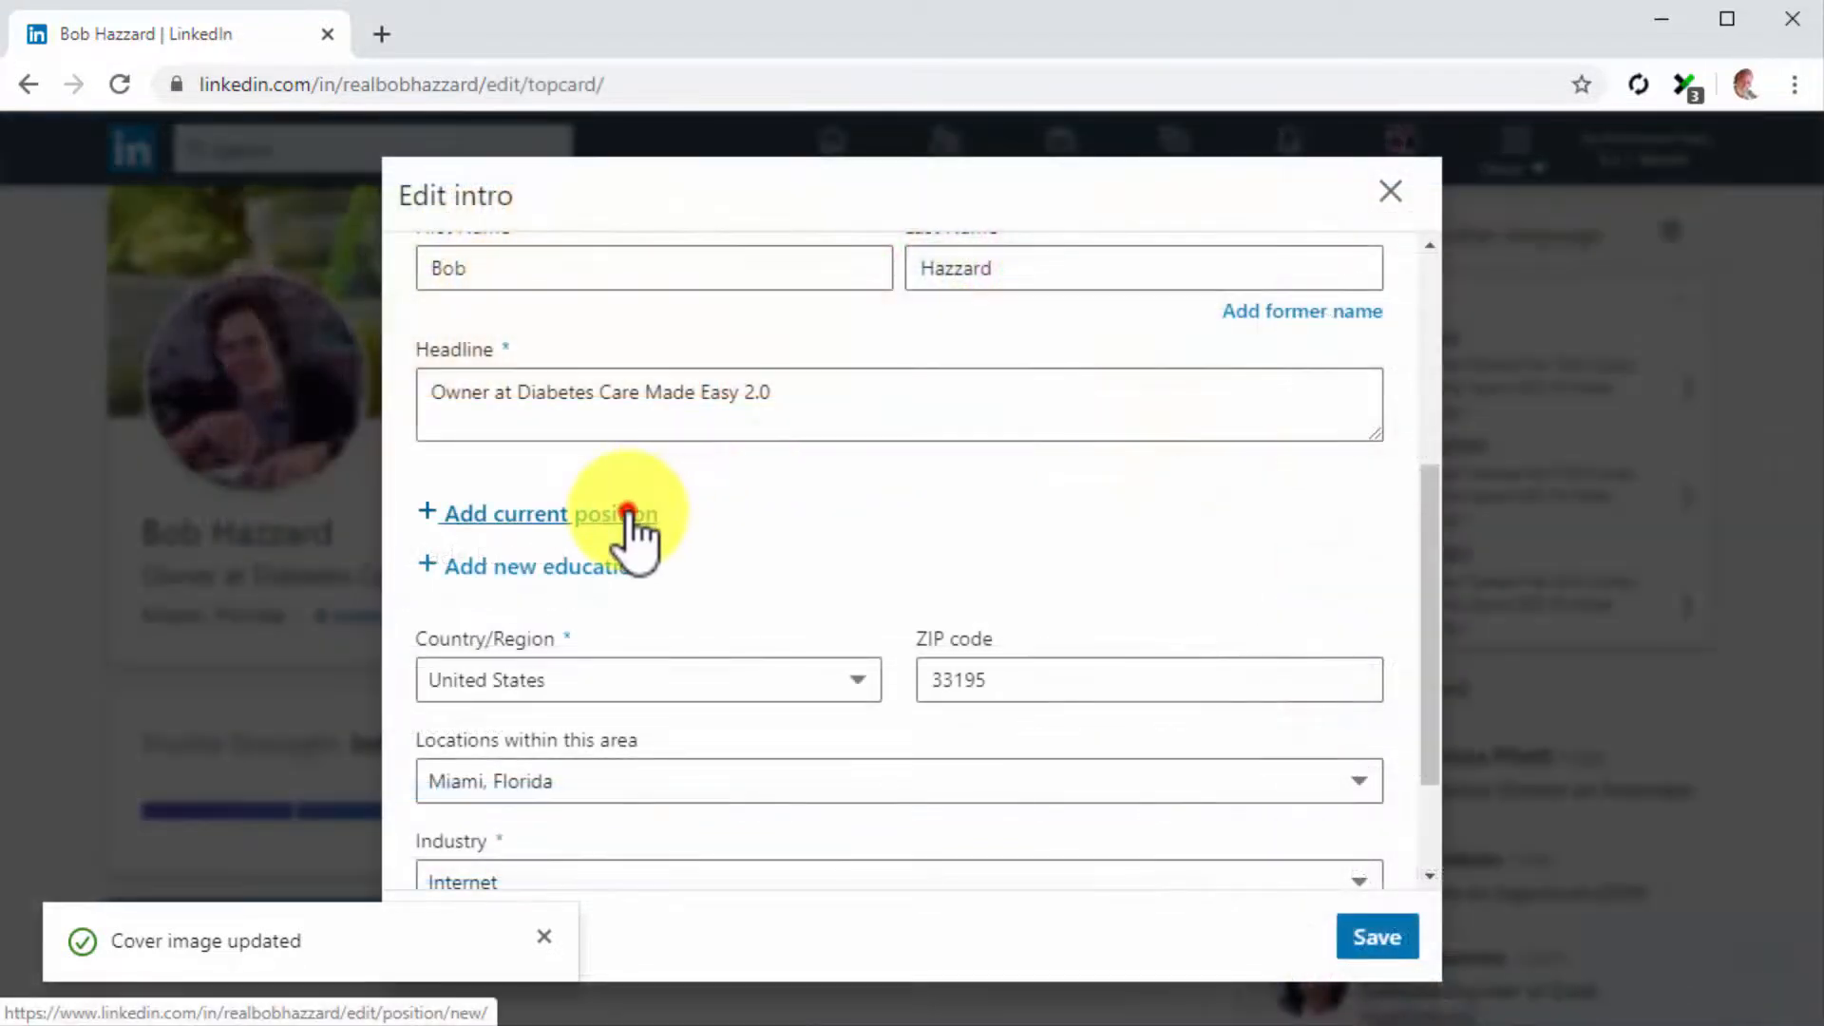
click(628, 513)
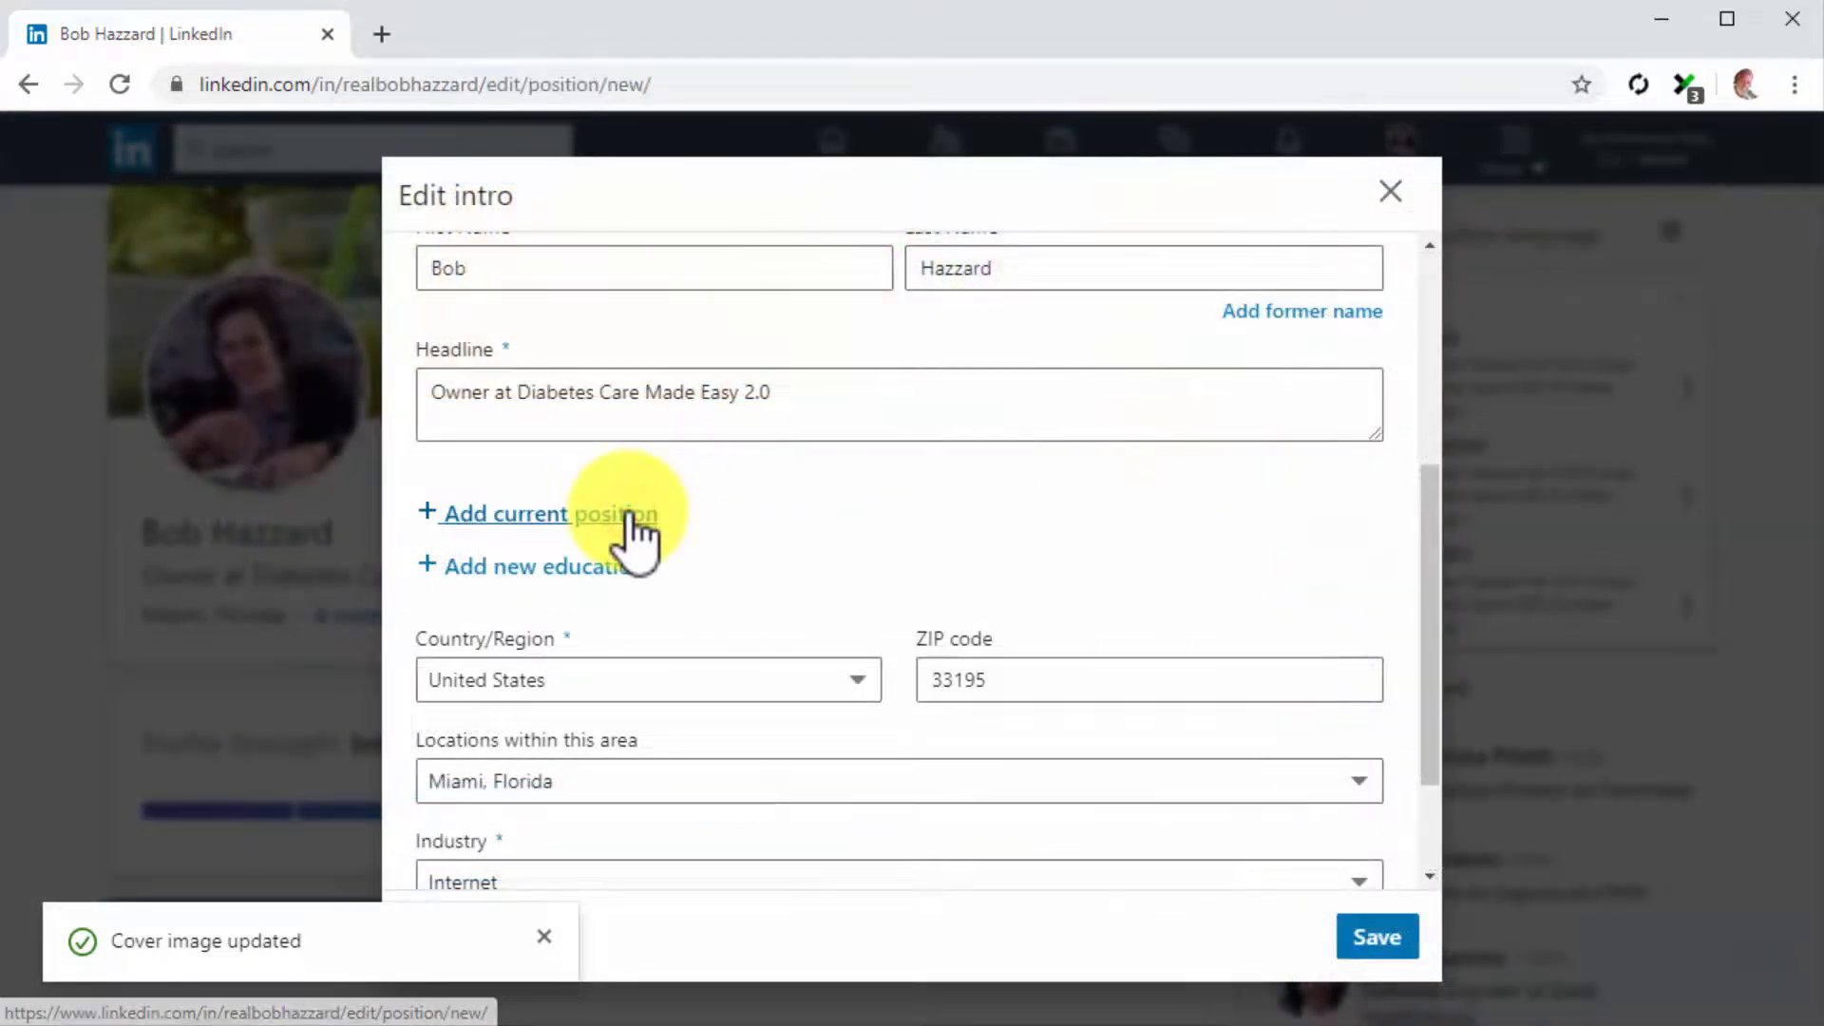
Enter the title Owner, employment type Self-employed and company Diabetes Care Made Easy 2.0 for the new experience
click(575, 302)
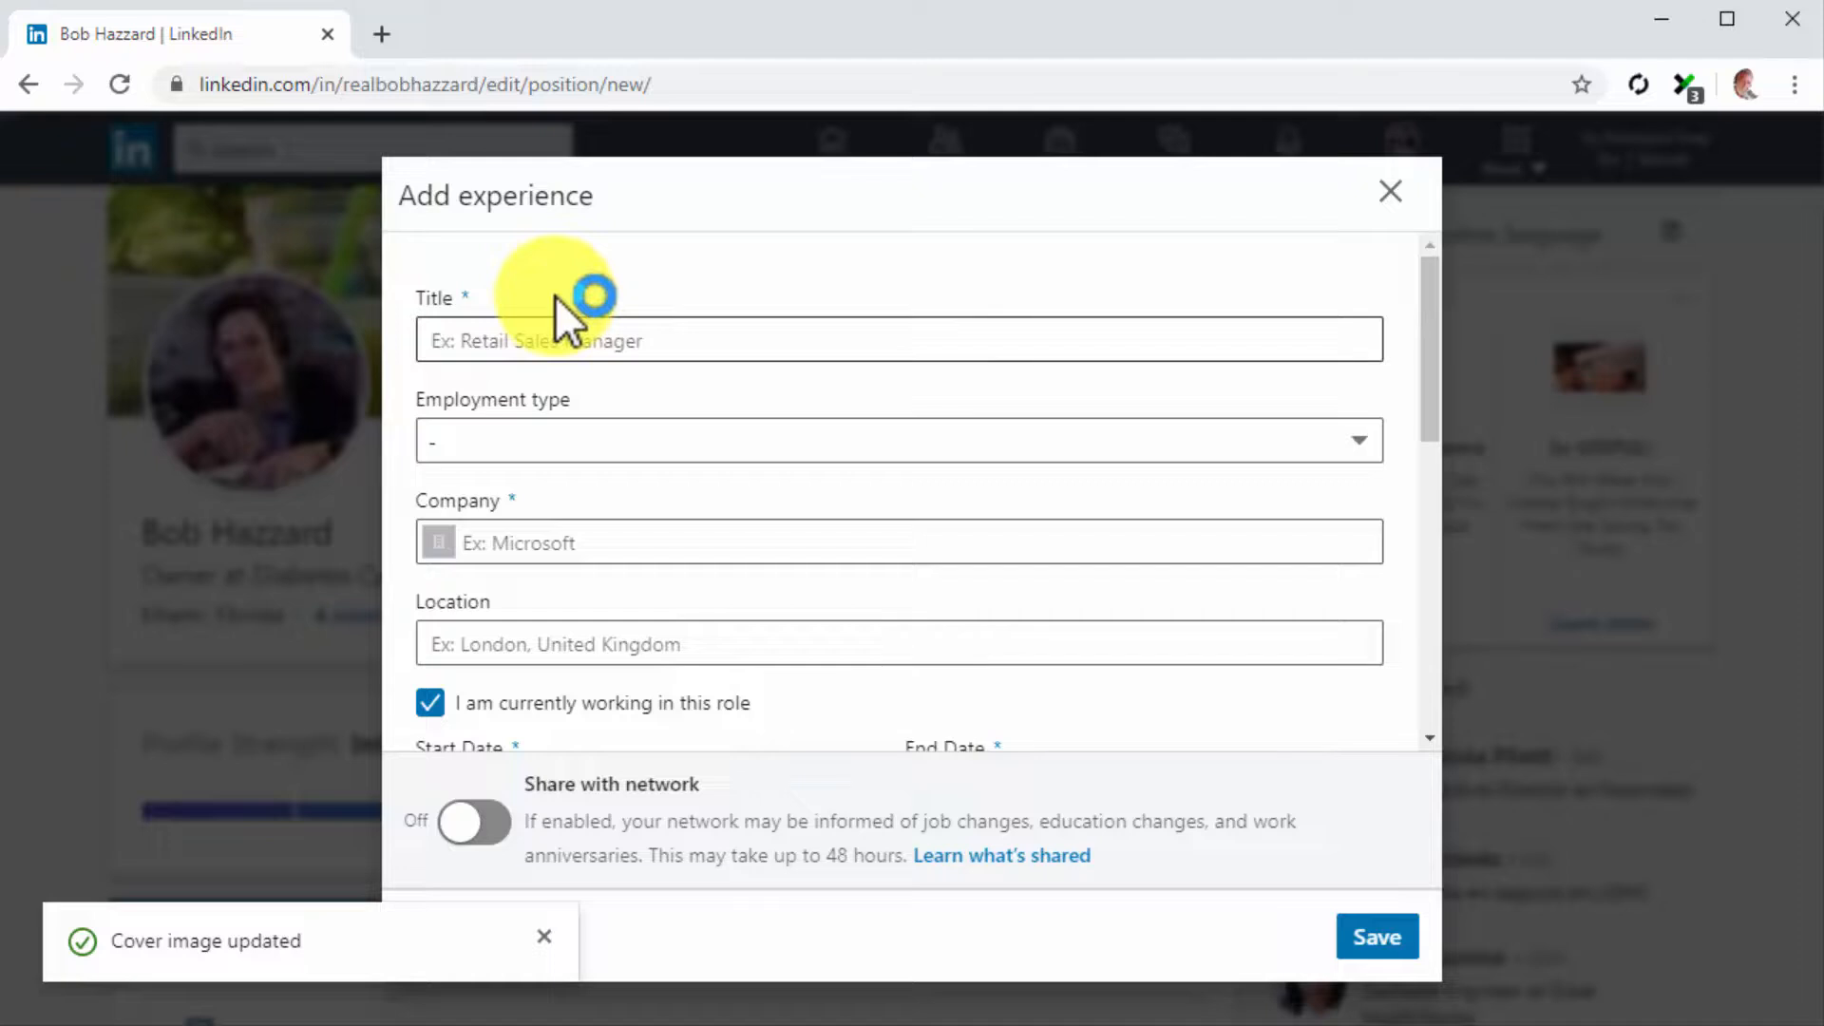
text(Owner)
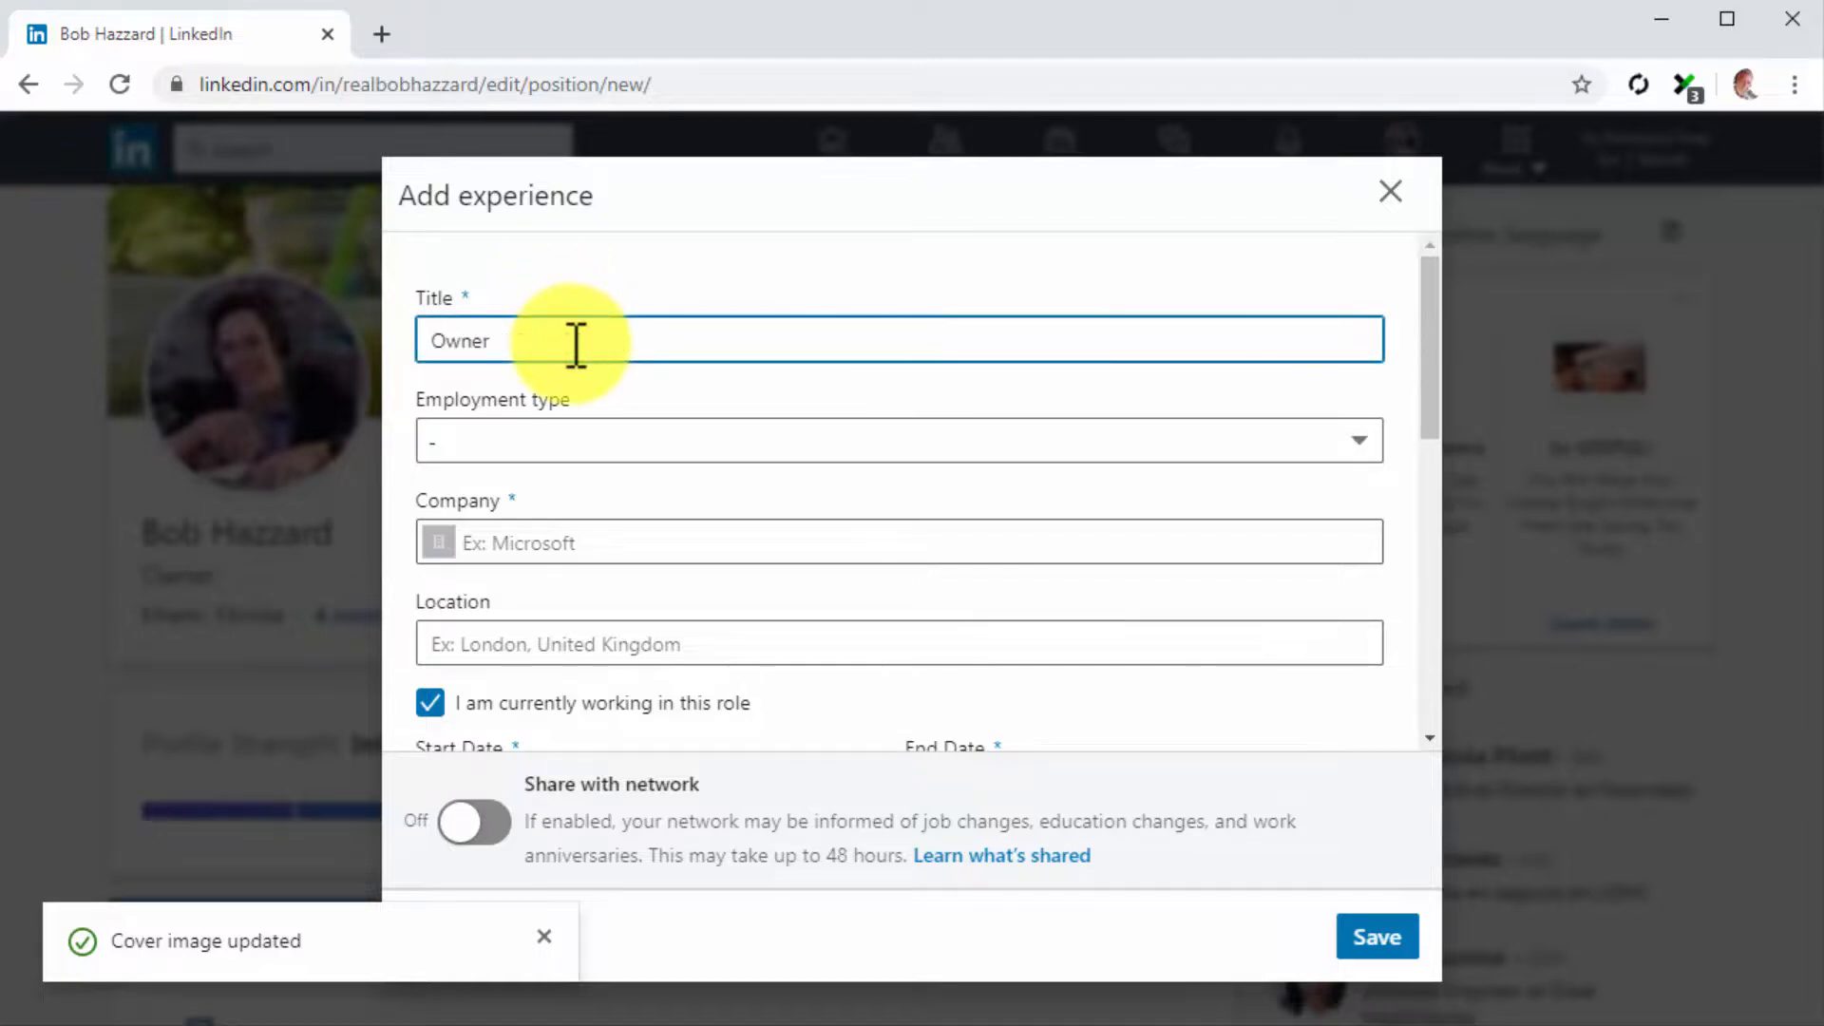
click(595, 432)
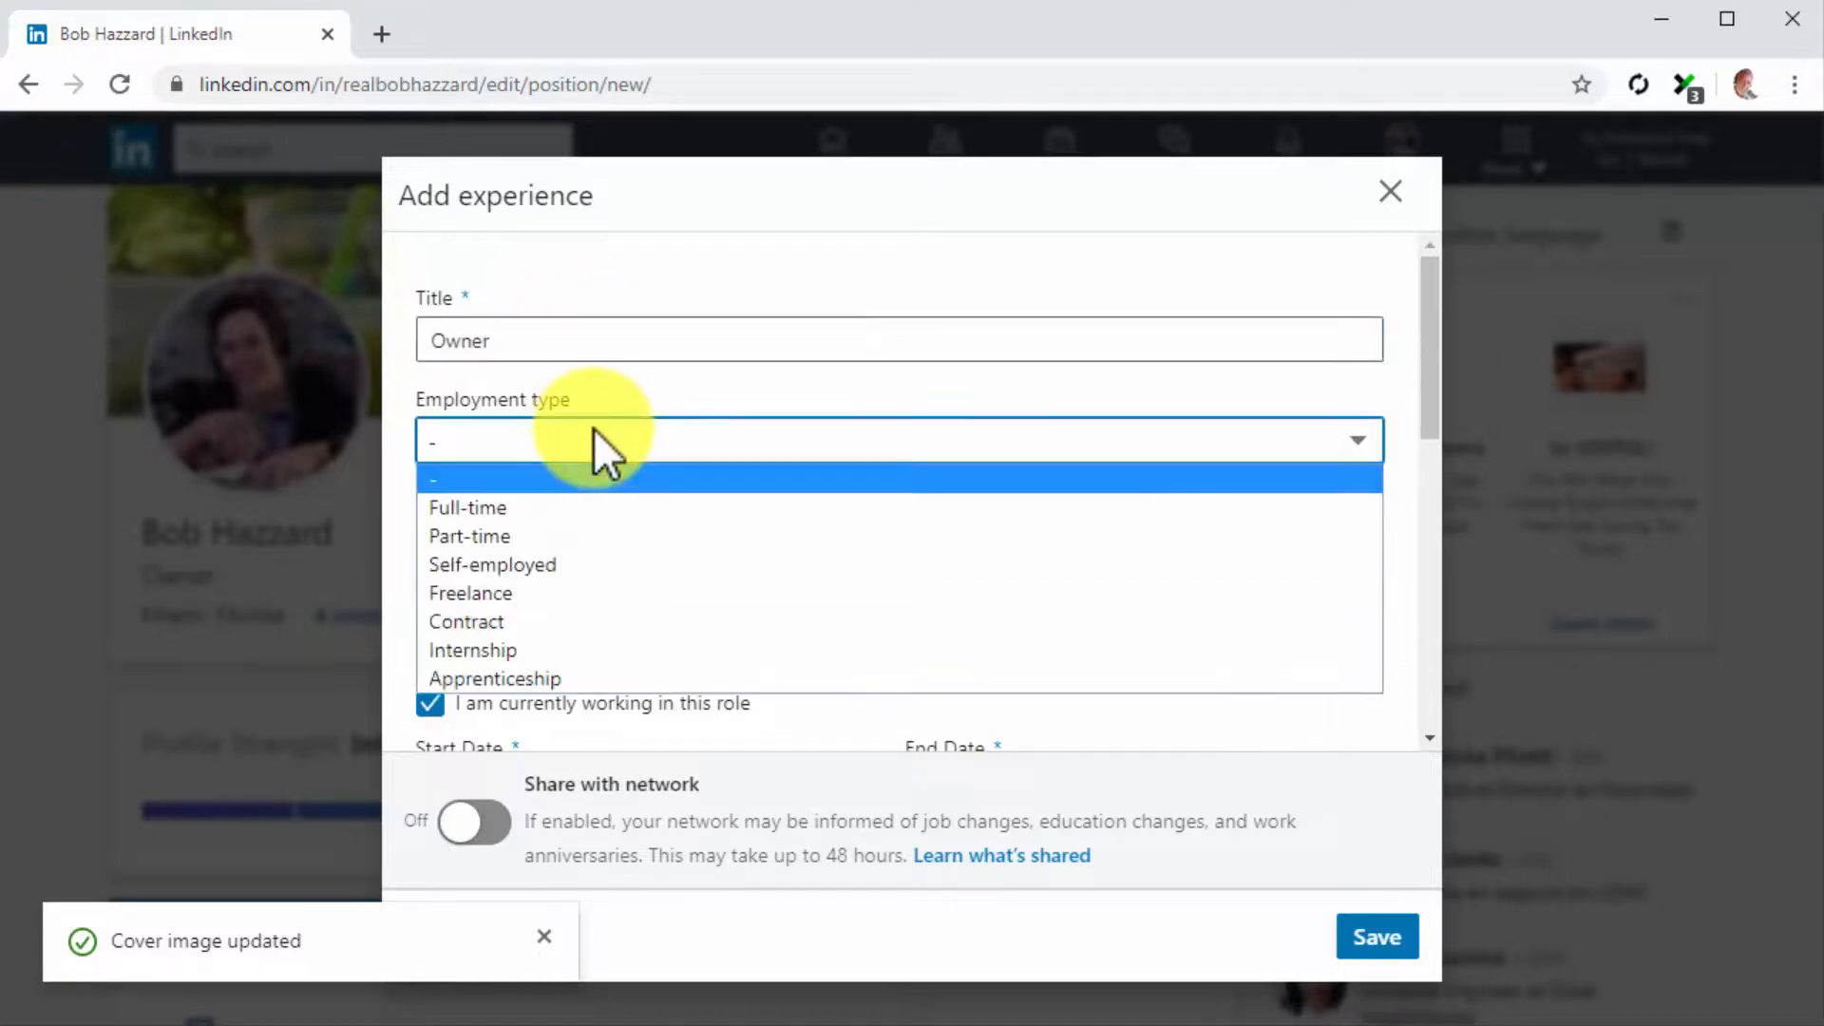
click(572, 566)
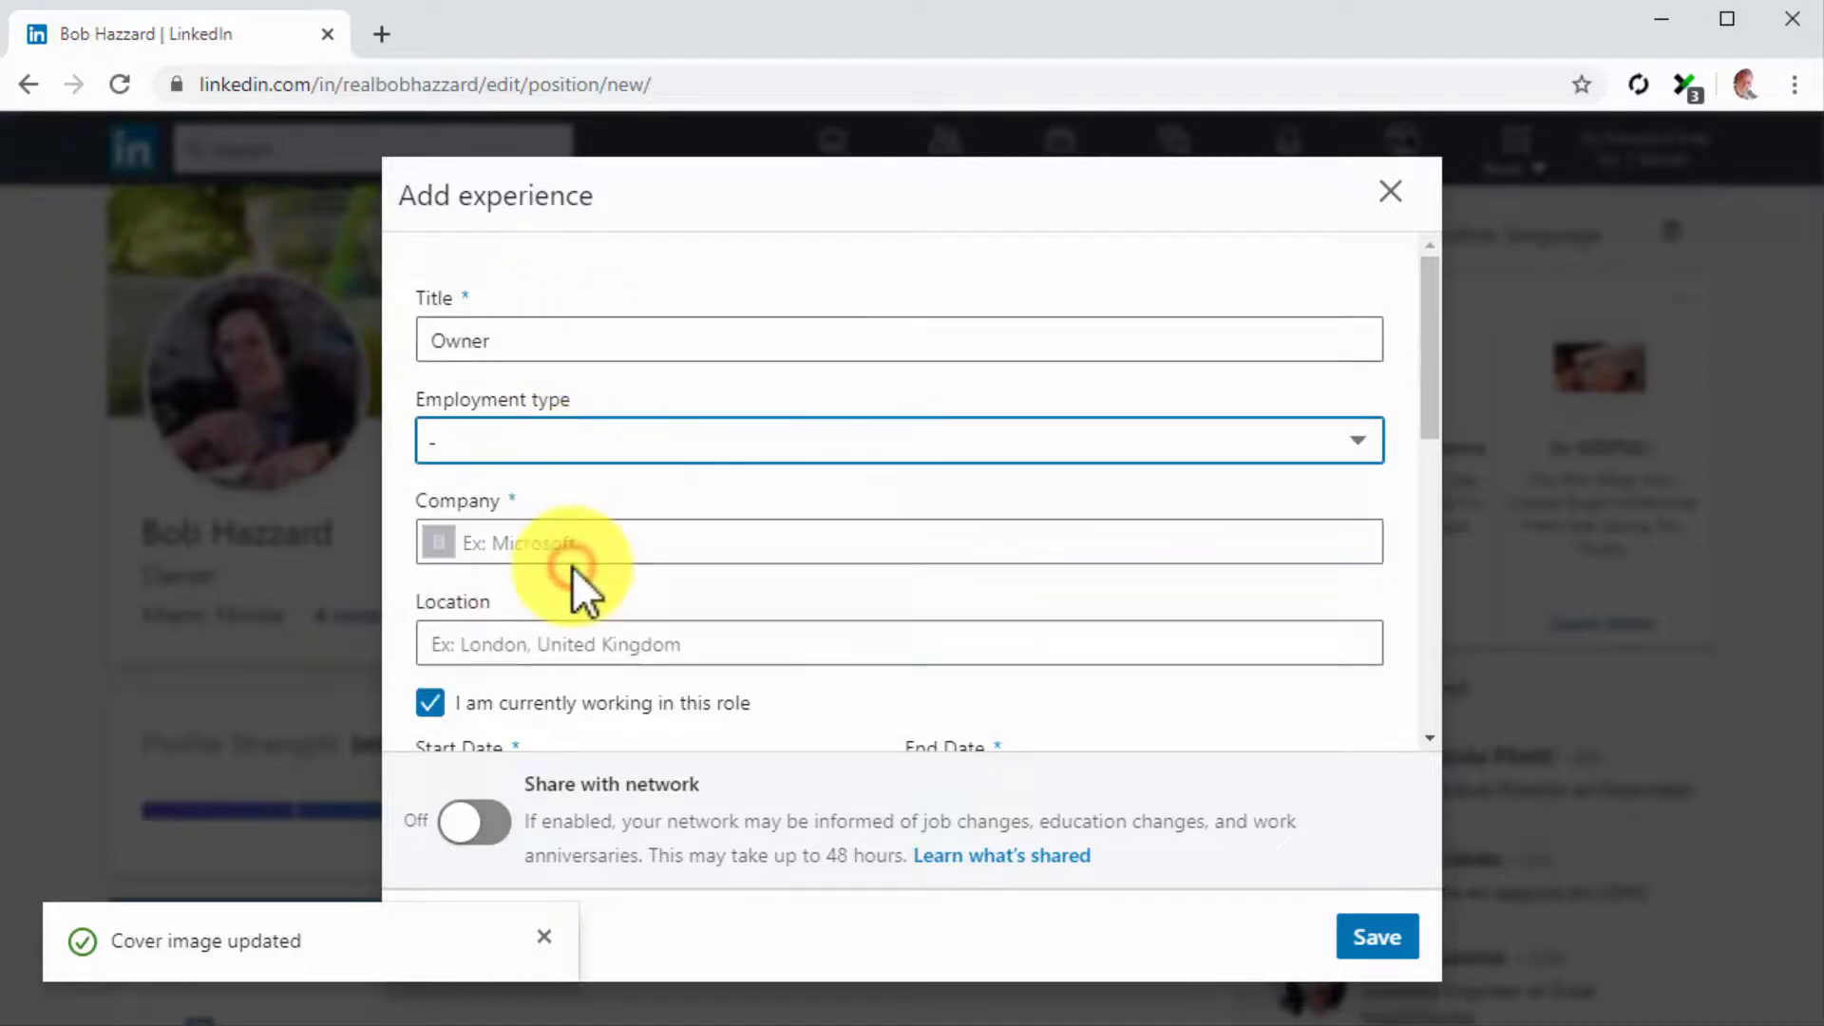
click(568, 549)
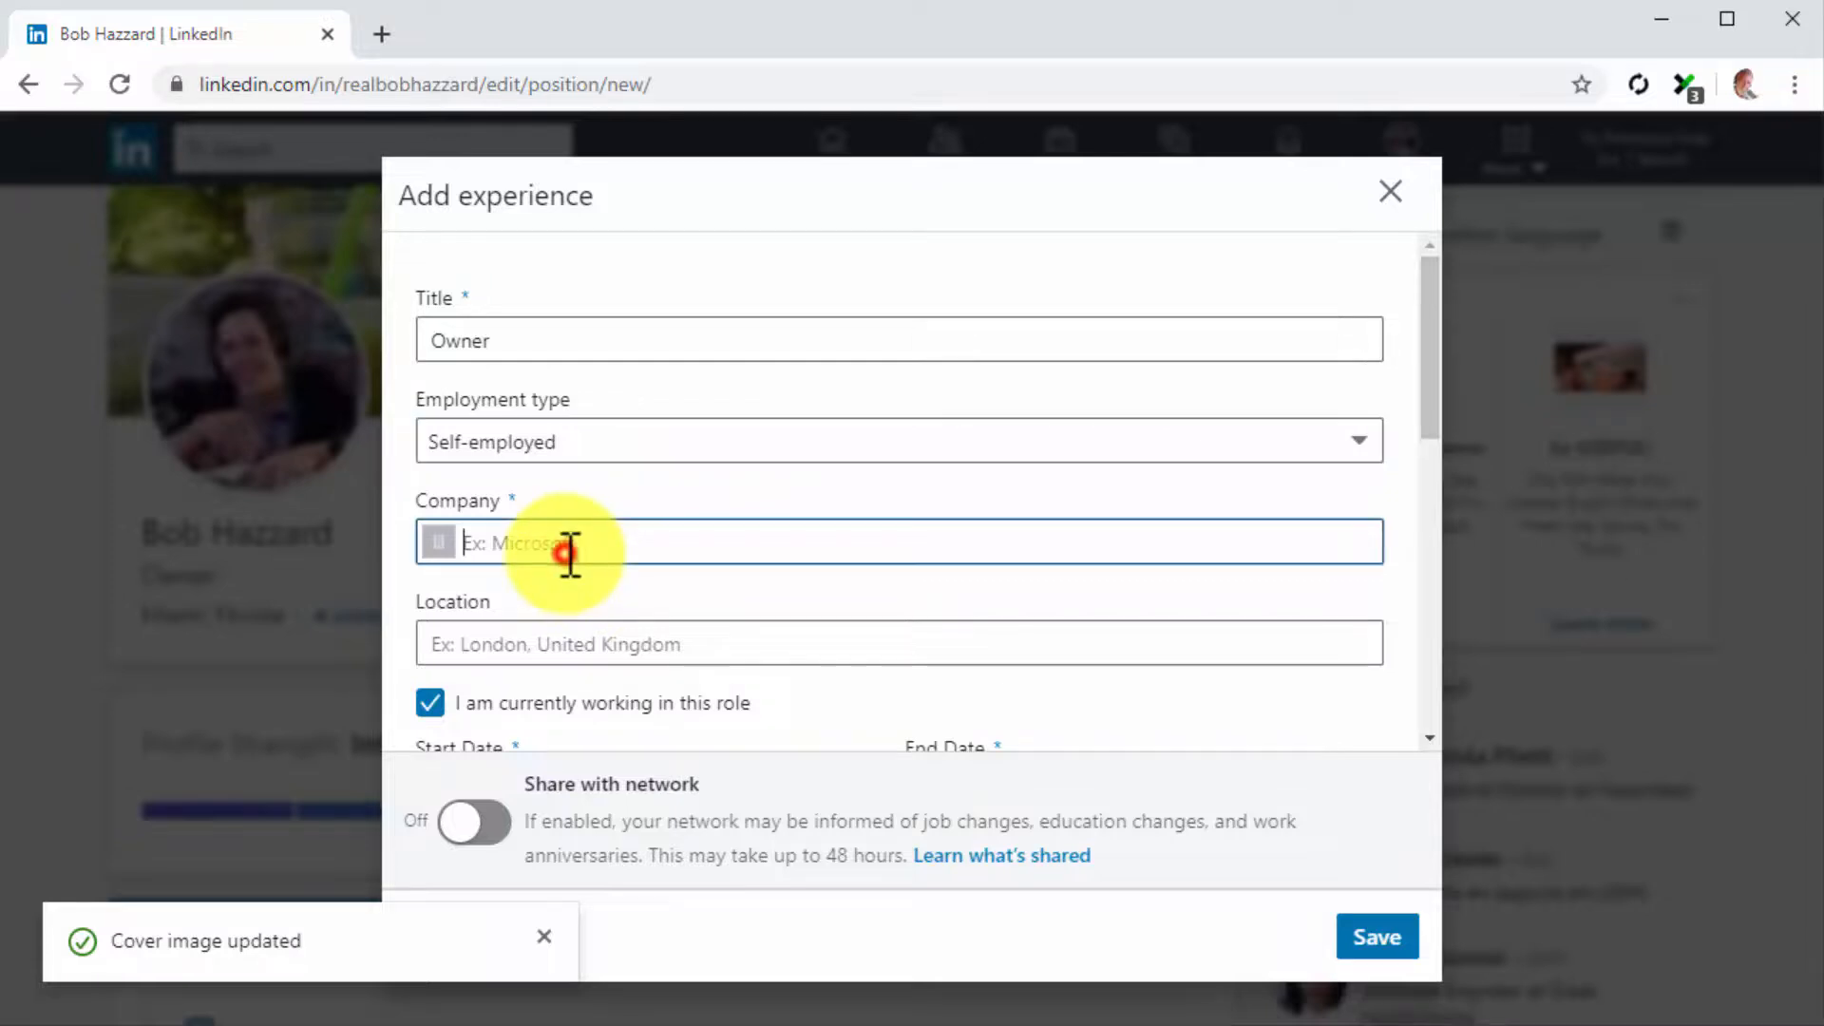
text(diabetes care made easy)
key(Down)
key(Down)
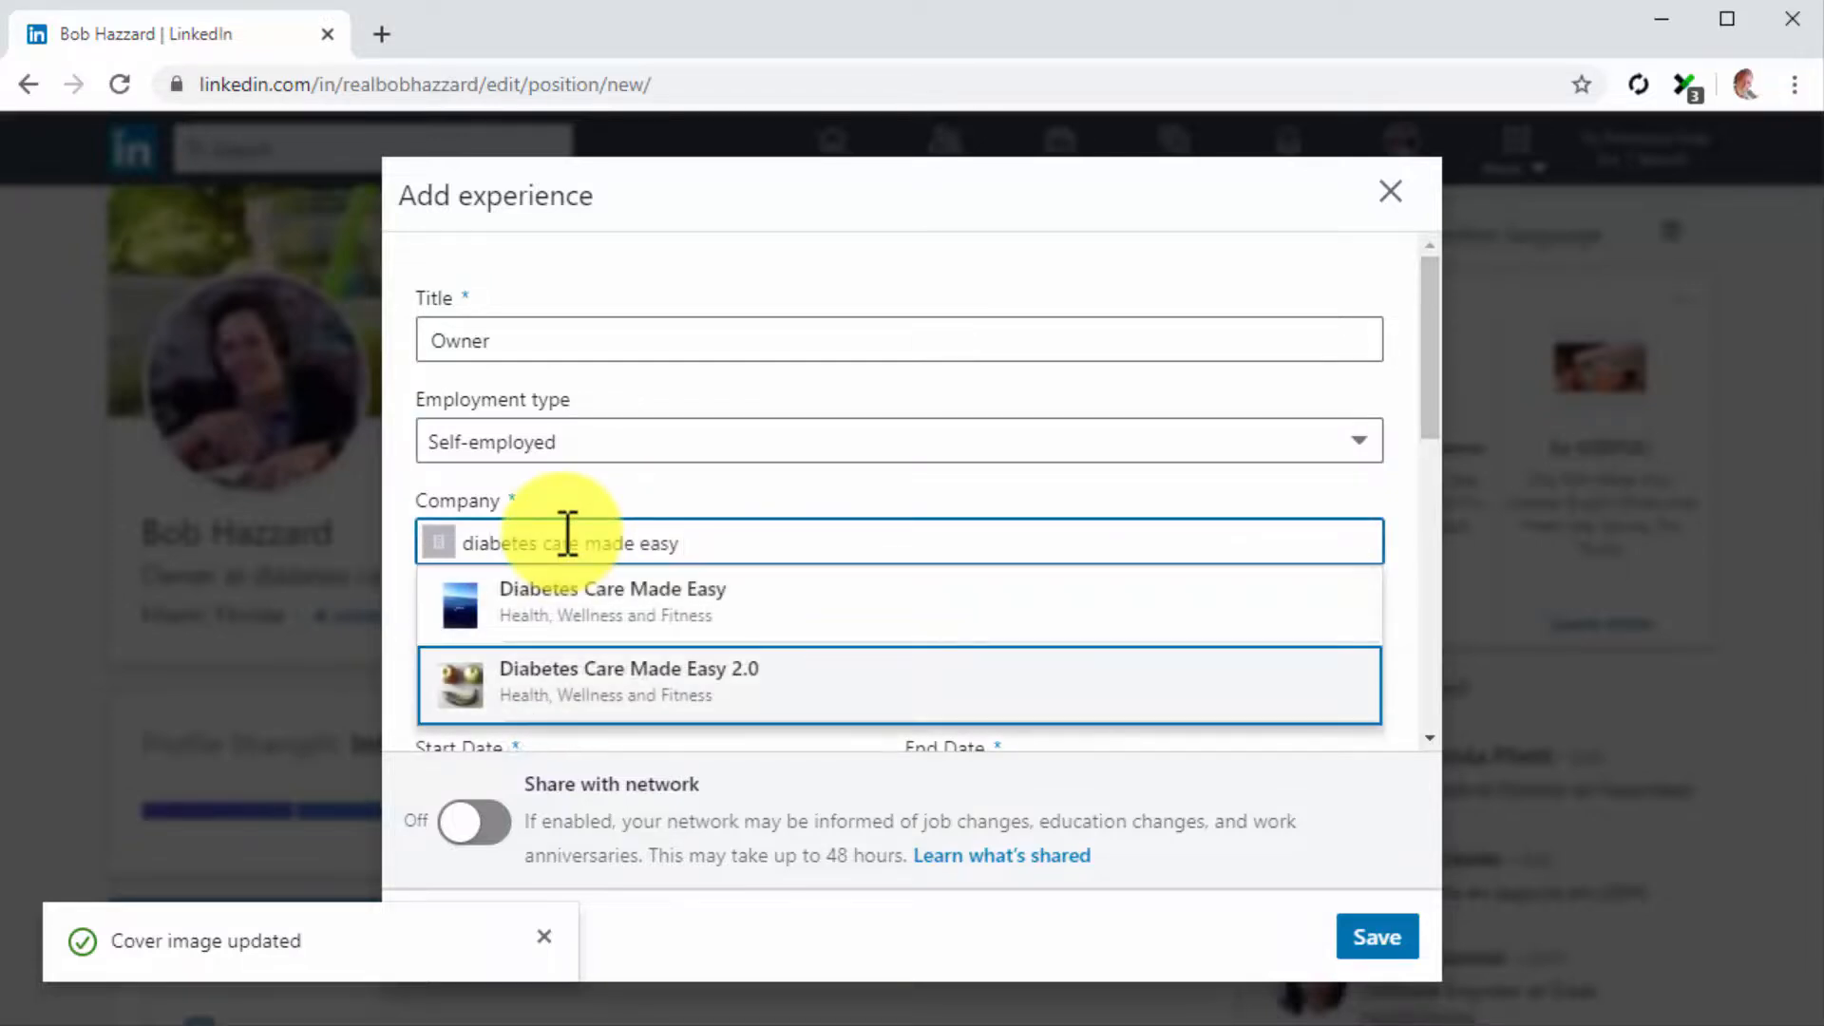
key(Return)
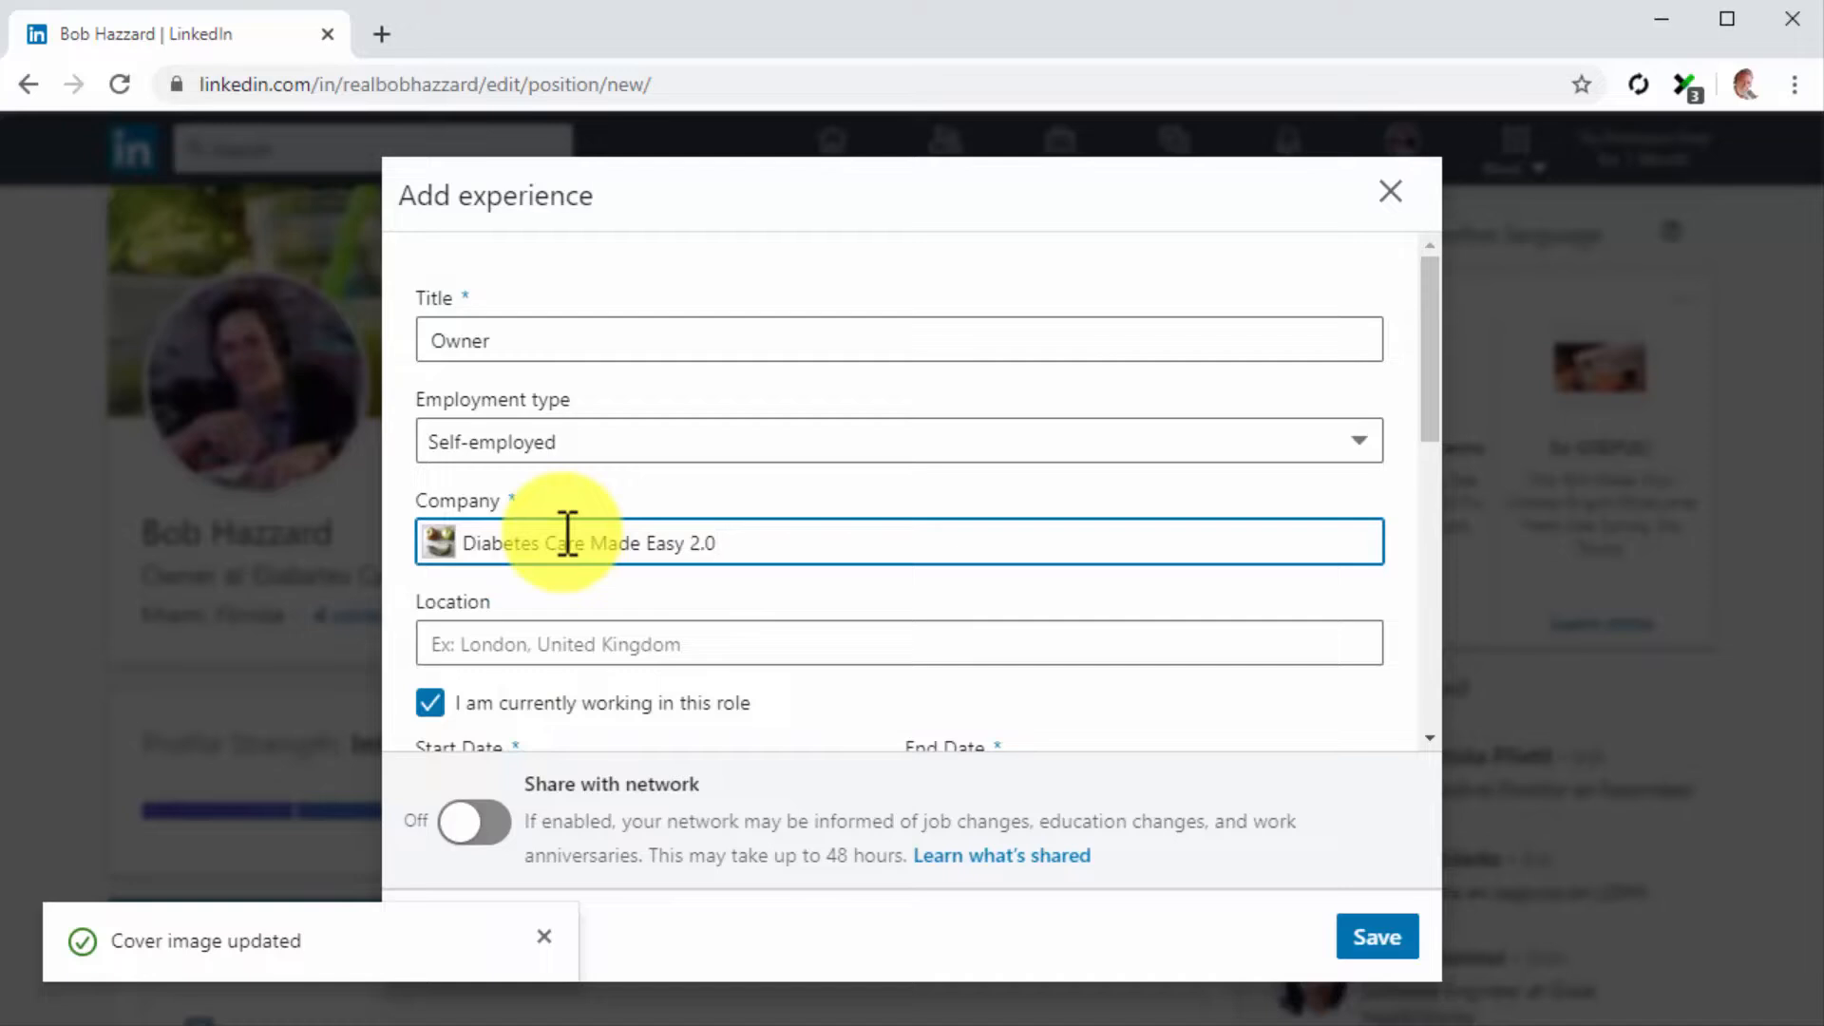
Set the position's location to United States and its start date to February 2016
scroll(567, 532, down, 1)
click(583, 501)
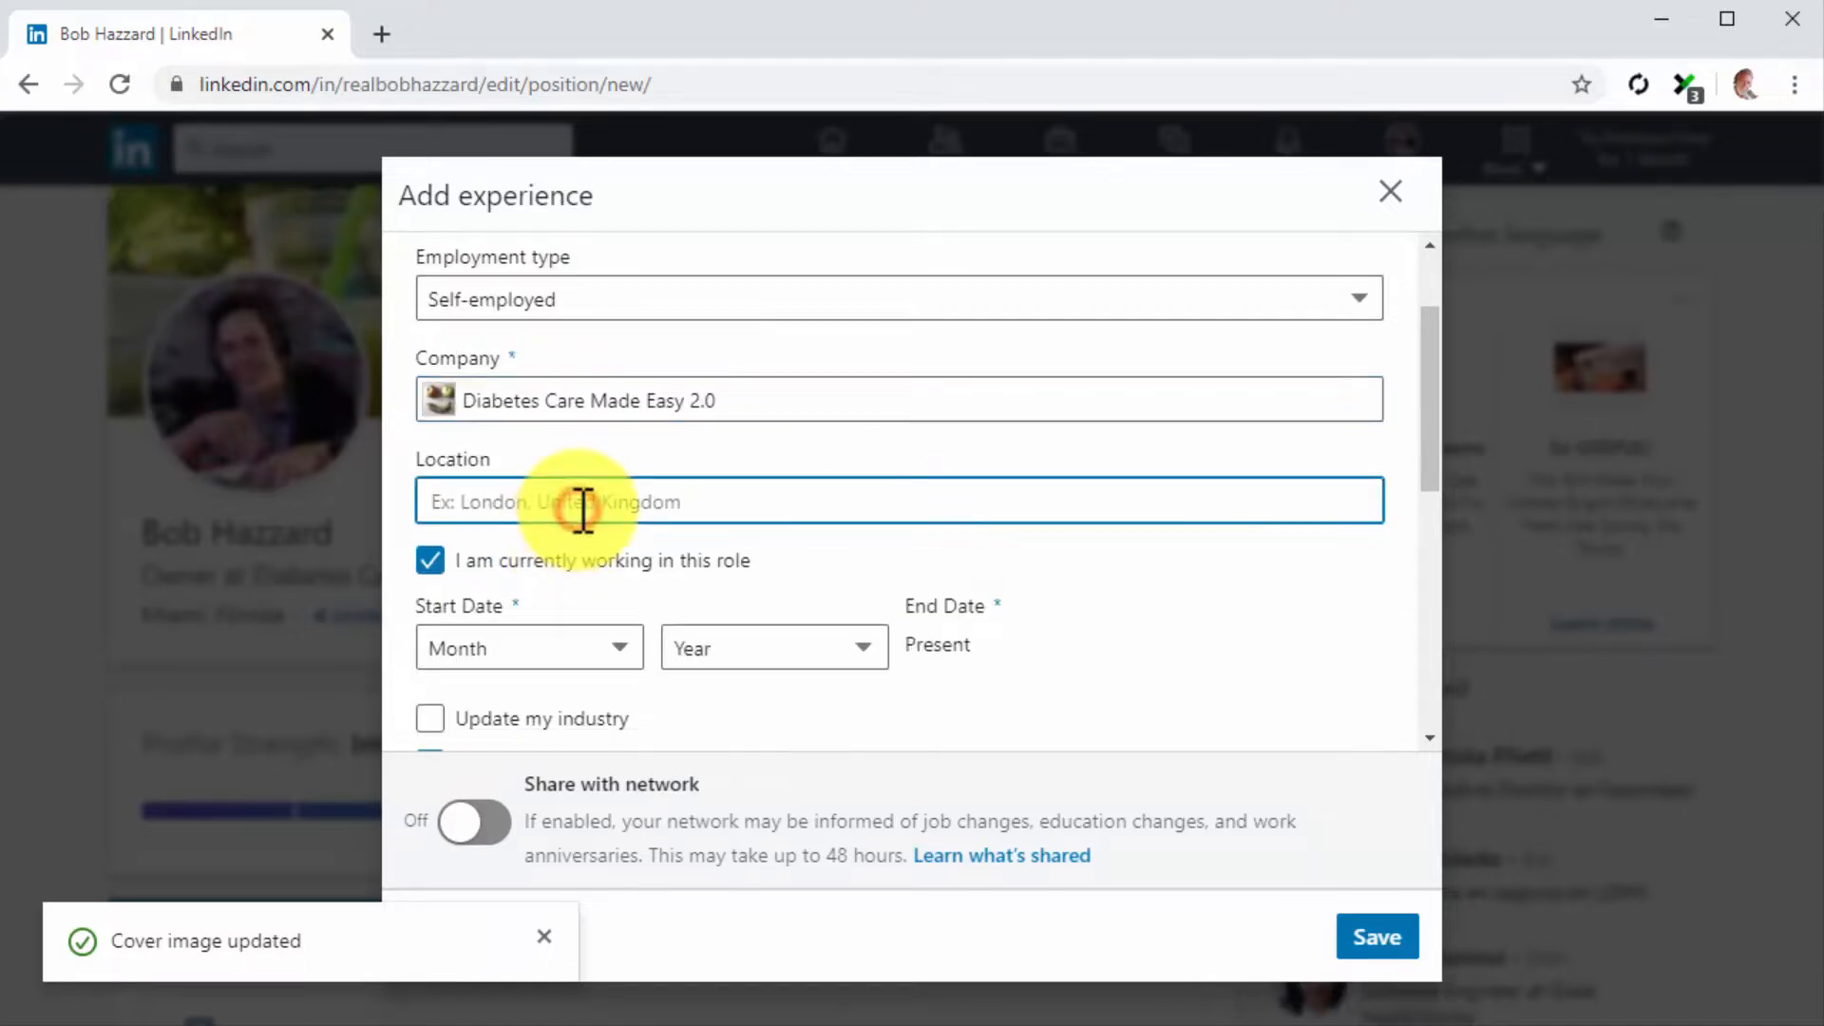
text(United States)
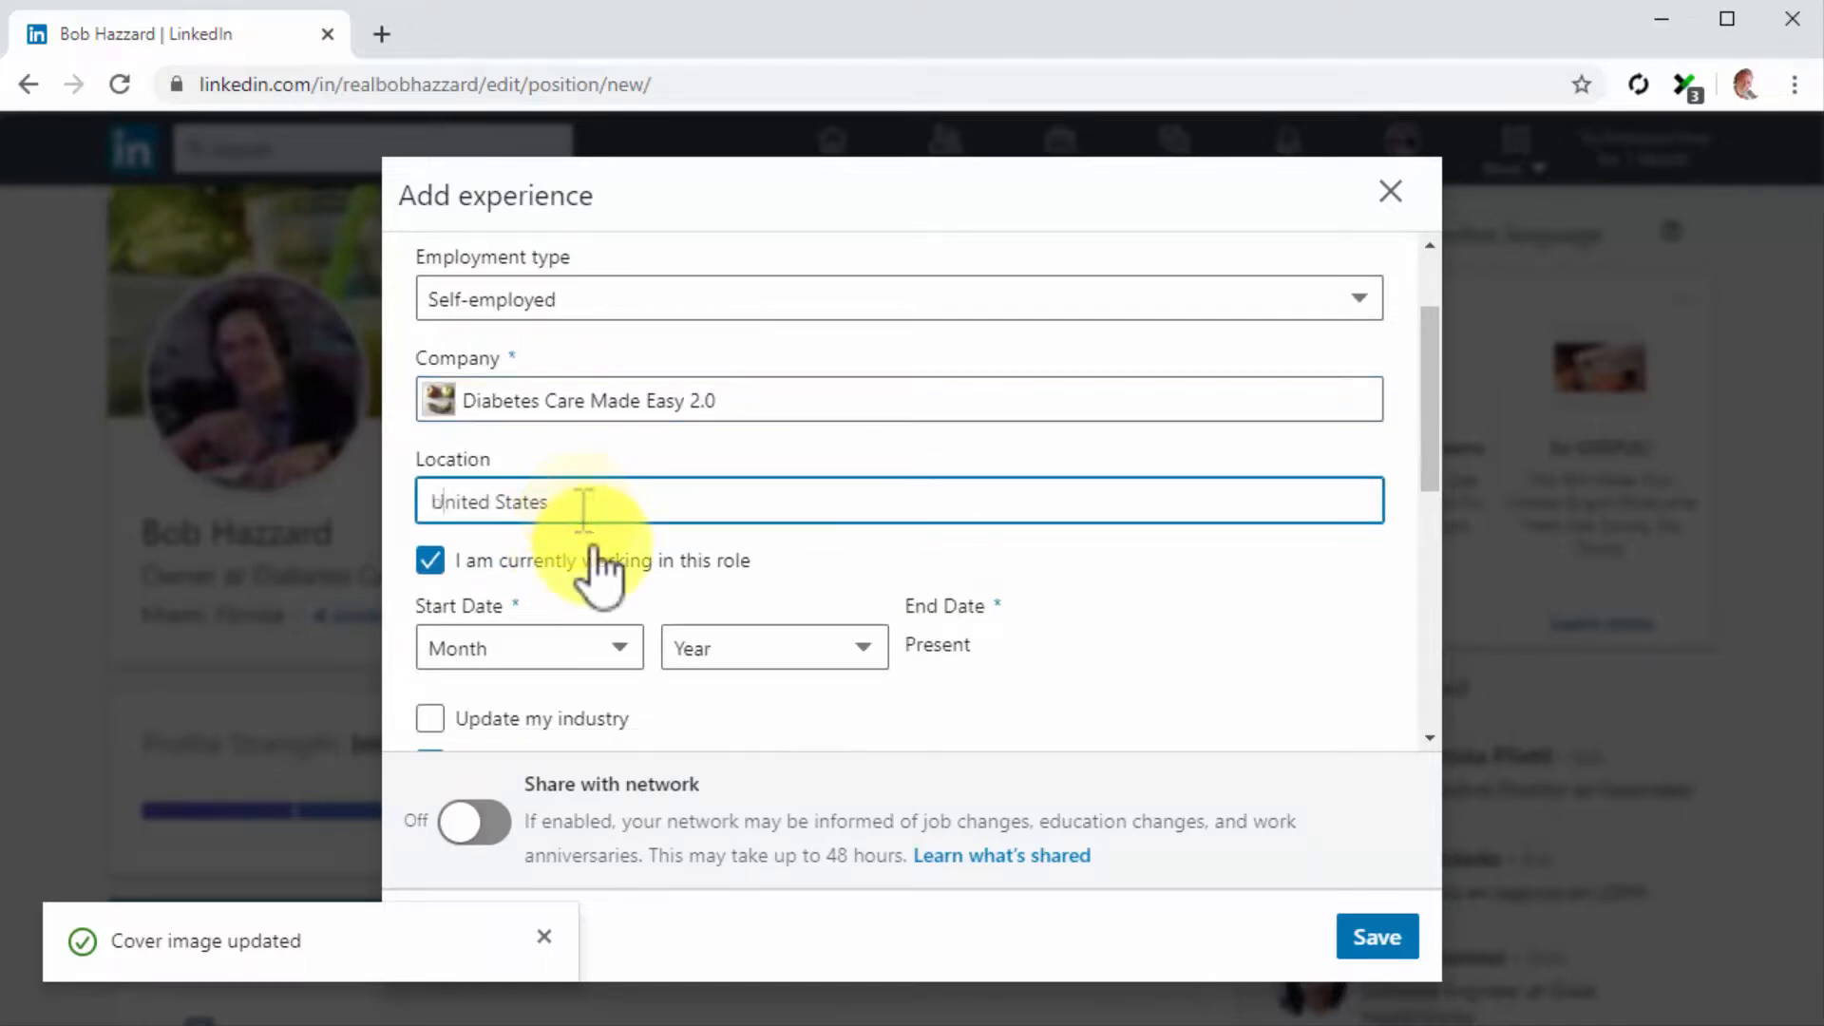
click(545, 646)
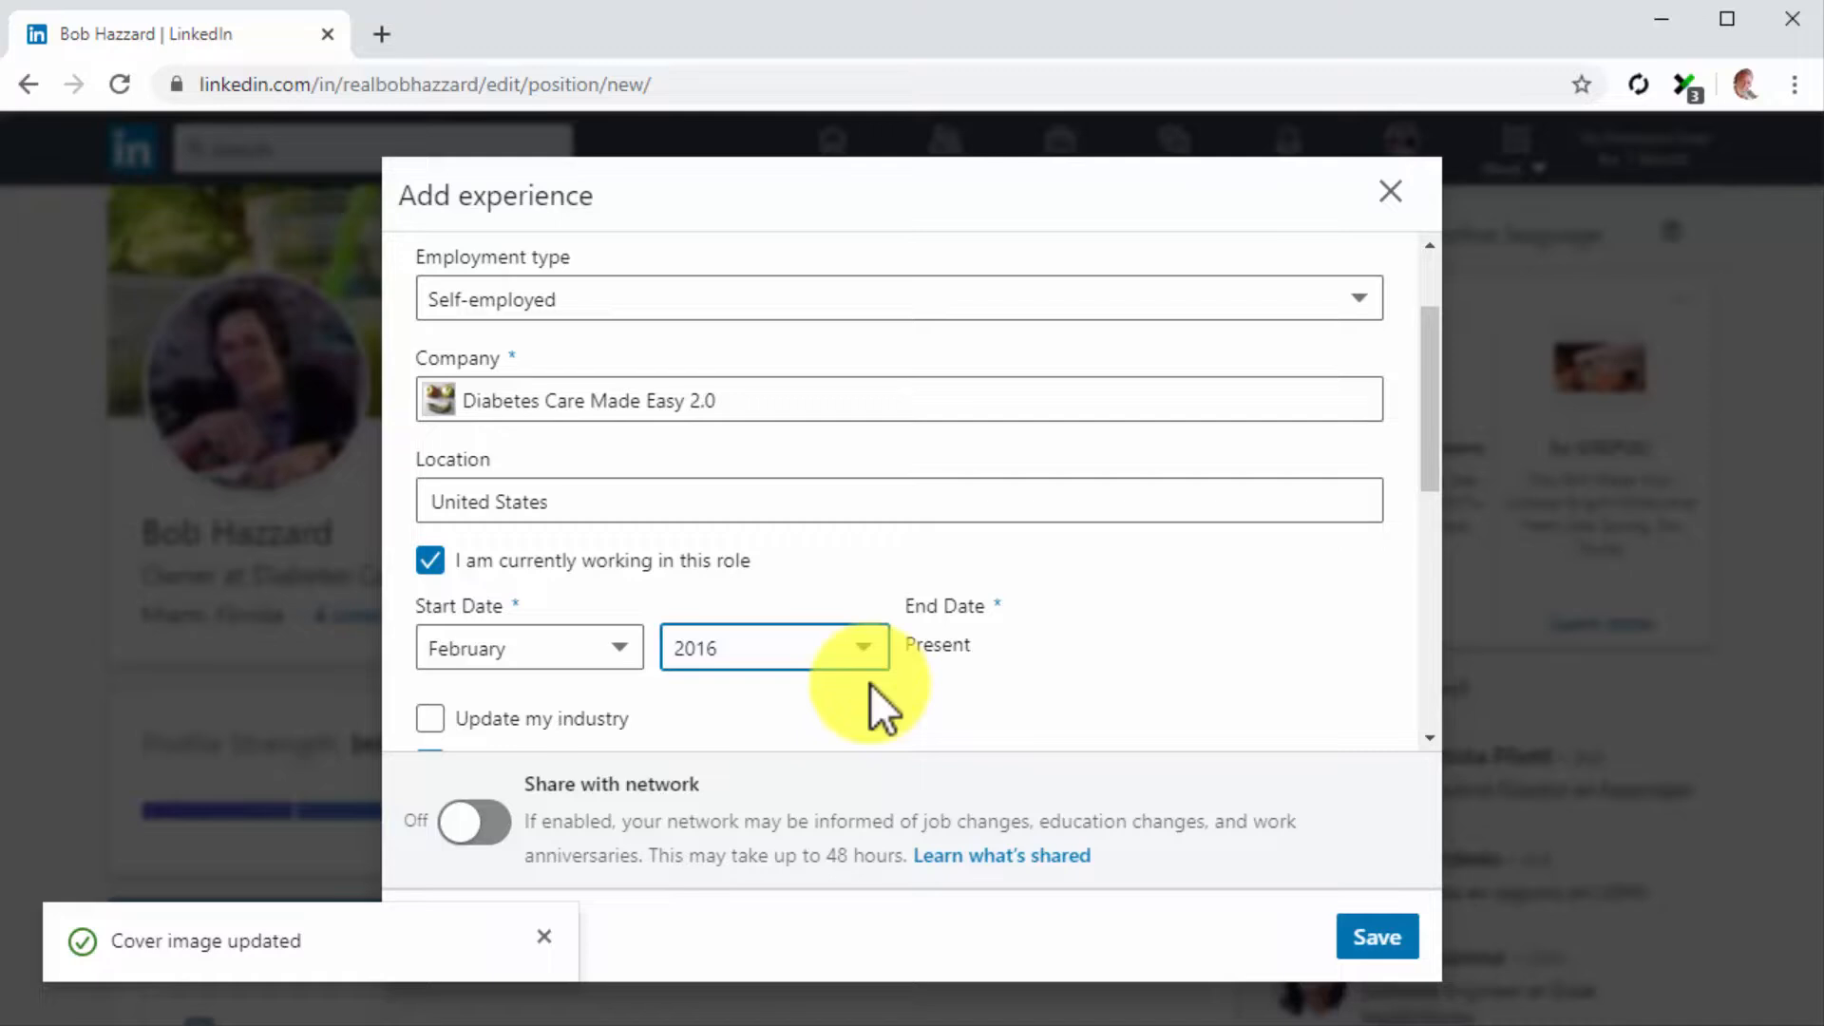
Save the description "I run the diabetescaremadeeasy.com website and create the content you find there. If you want to get in touch, just send me a private message!"
scroll(870, 682, down, 2)
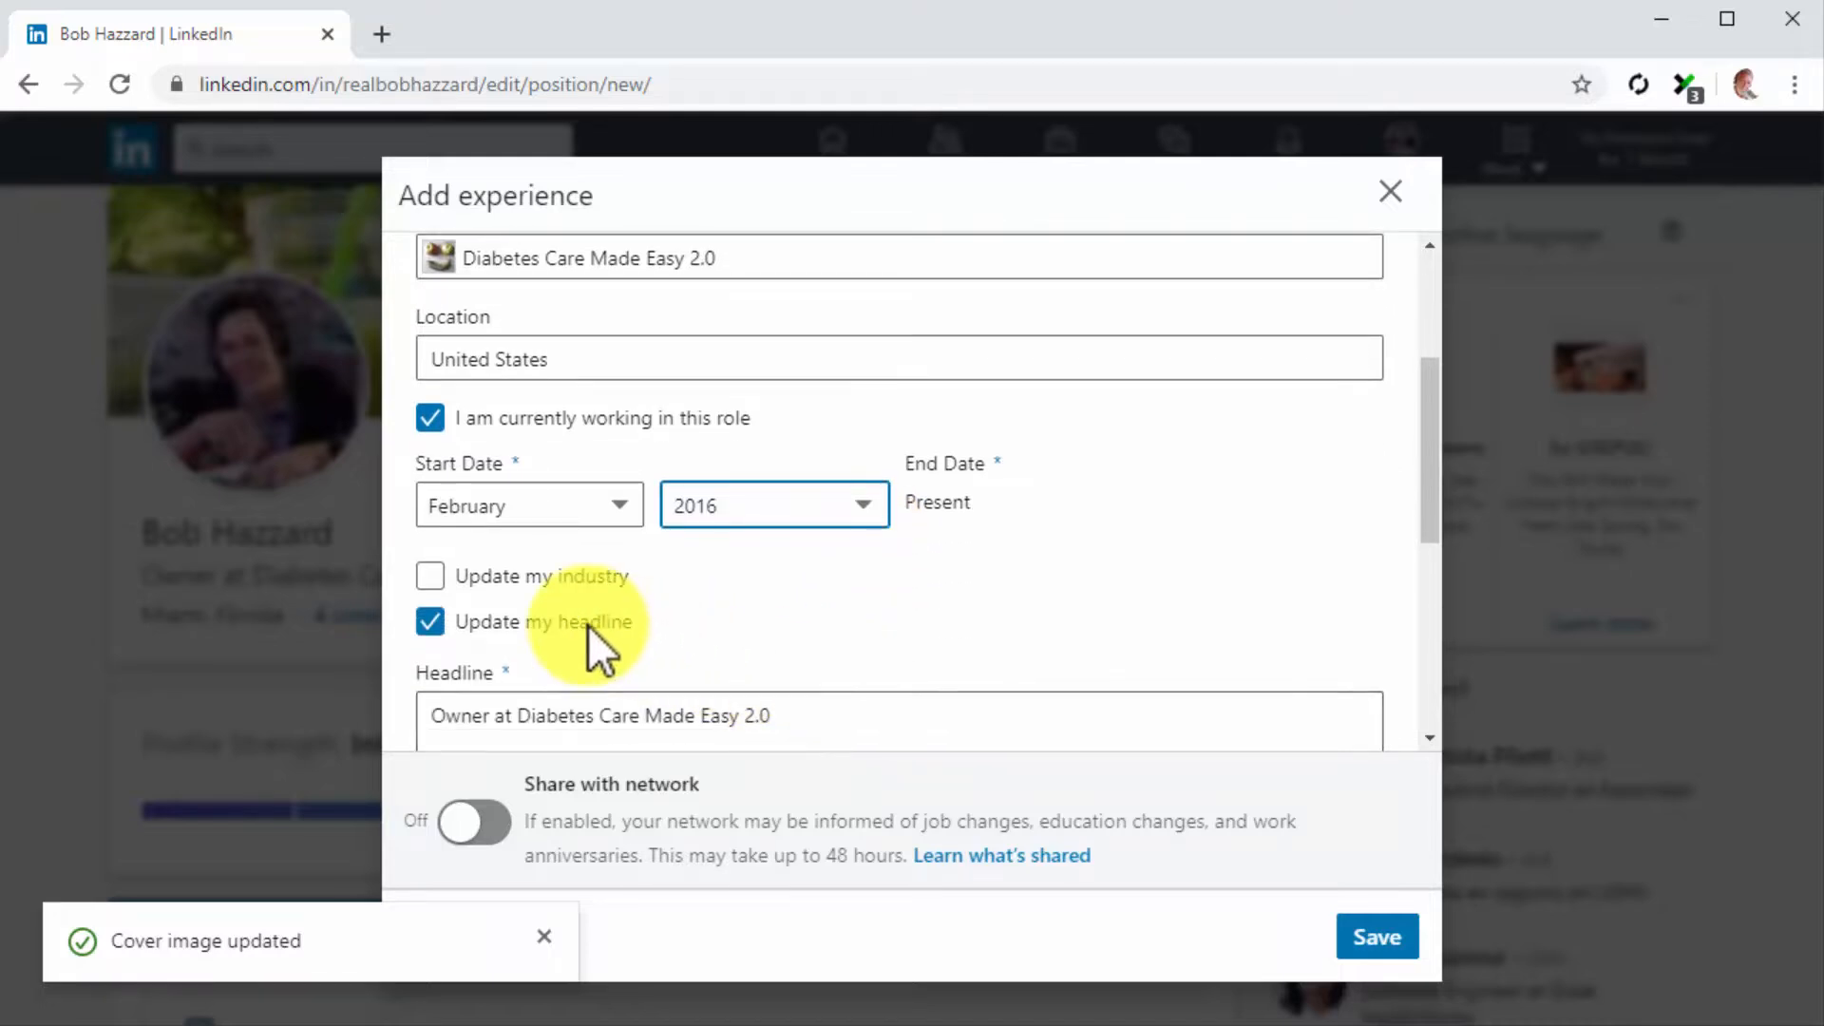
scroll(589, 626, down, 2)
scroll(589, 626, down, 2)
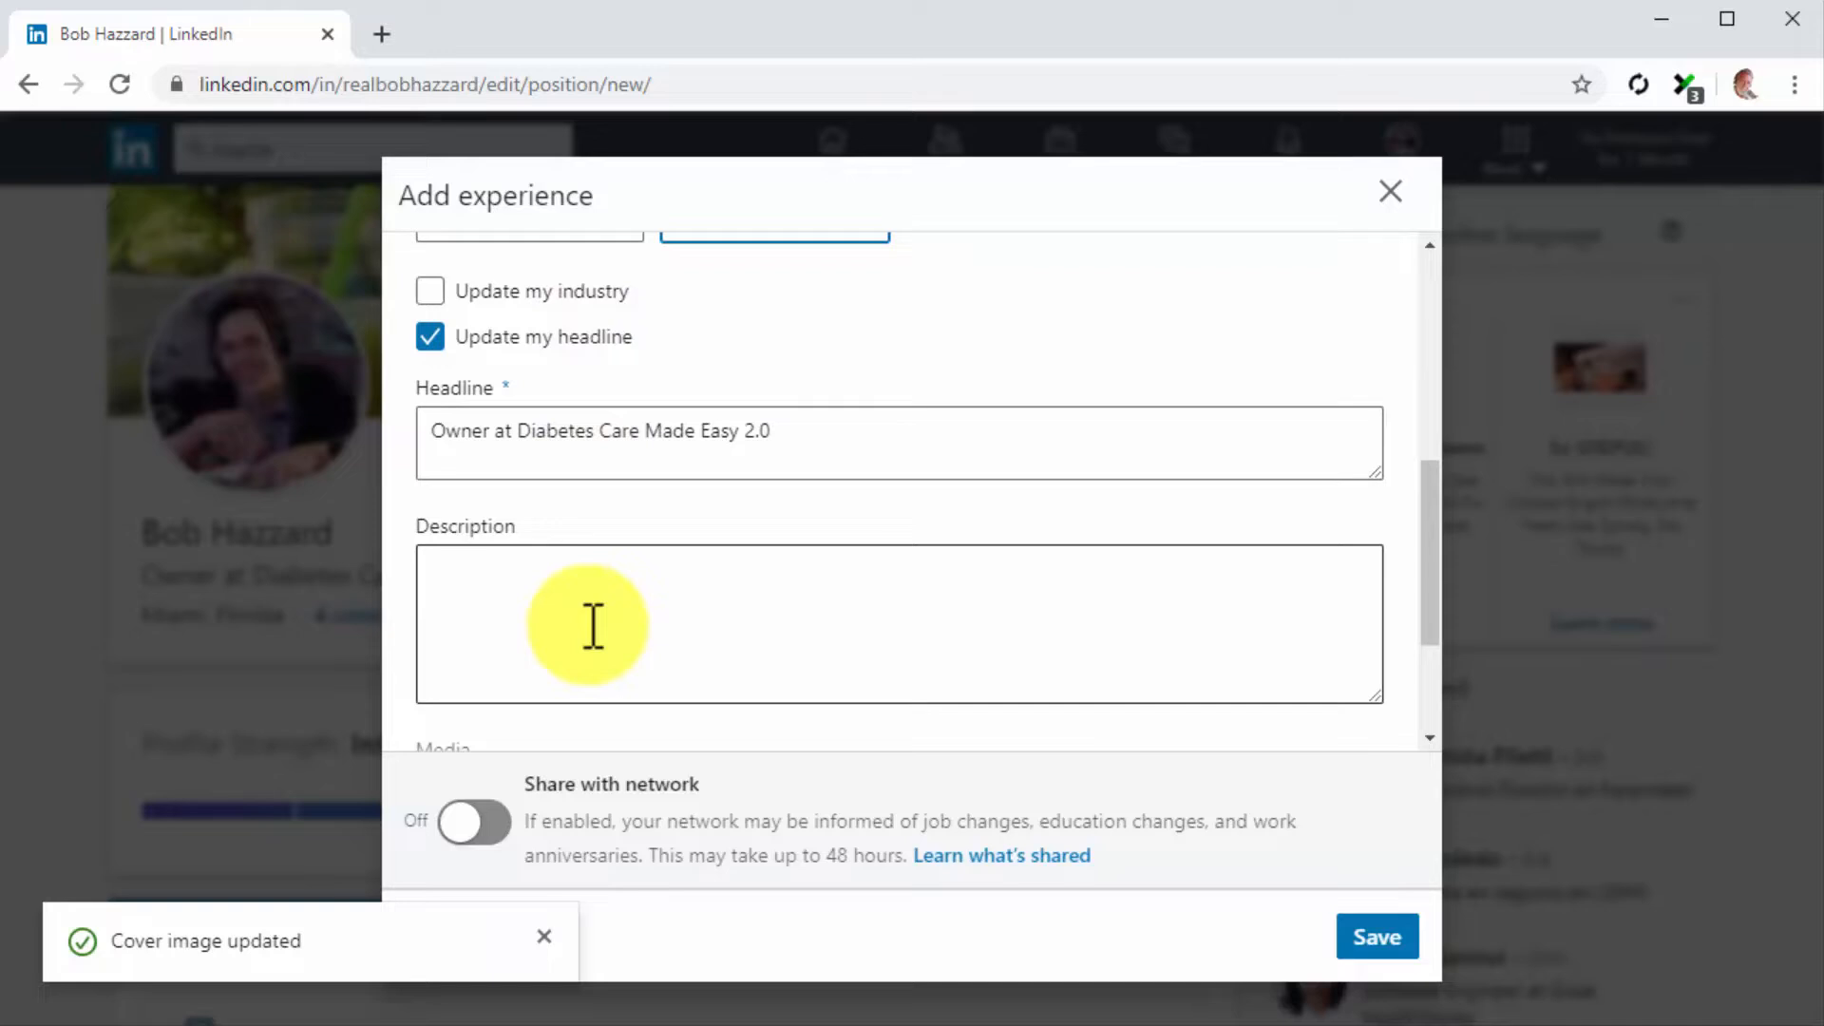
click(593, 625)
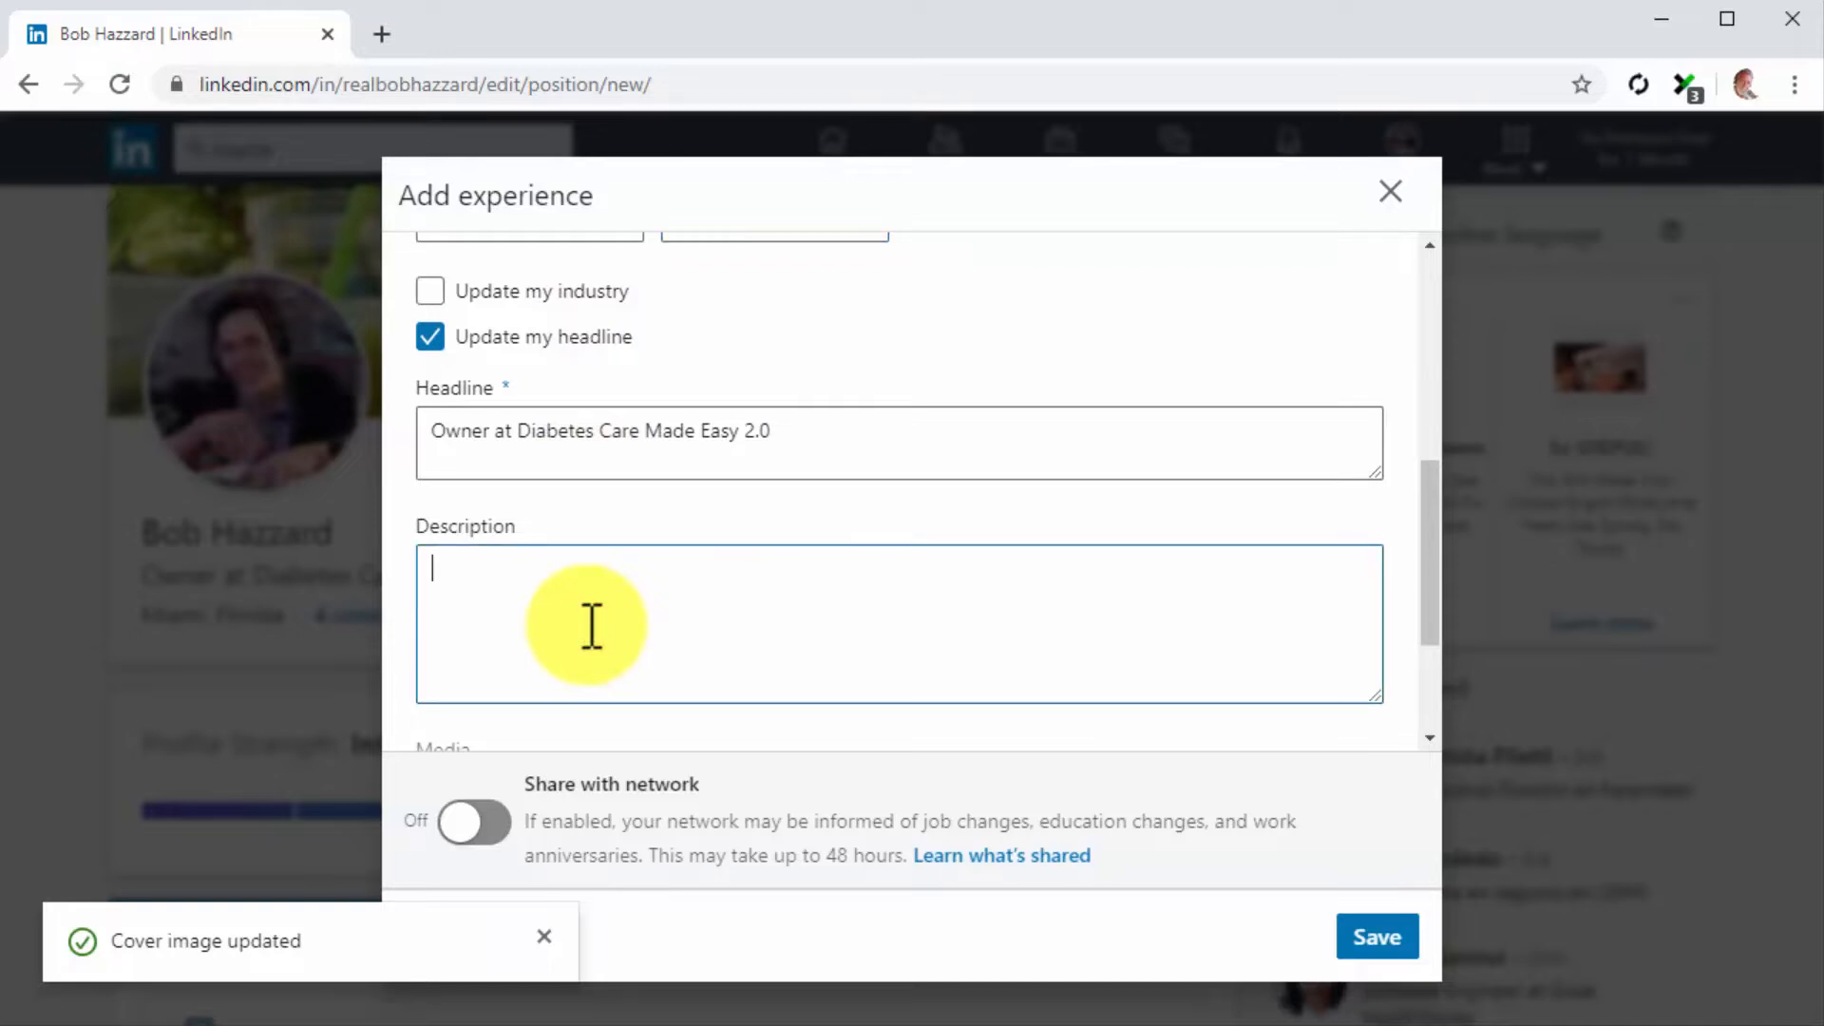
text(I run the diabetescaremadeeasy.com website and create the content you find there. If you want to get in touch, just send me a private message!)
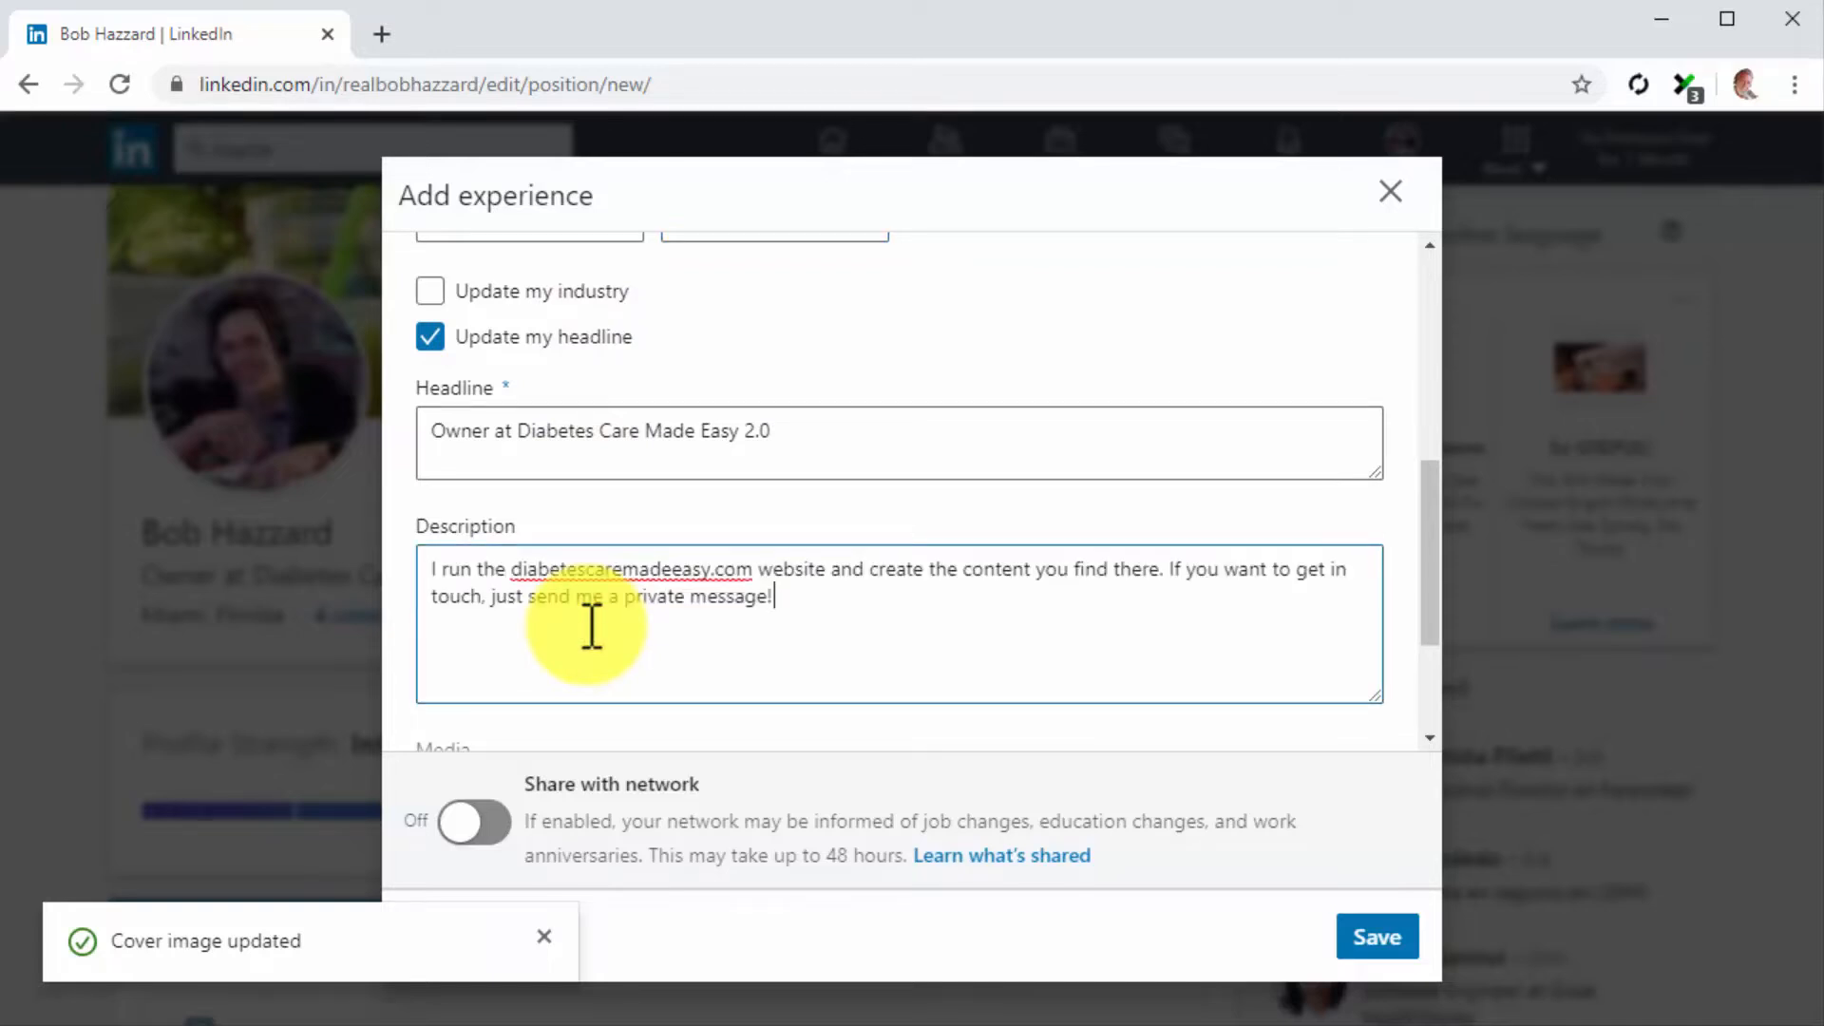
click(1375, 936)
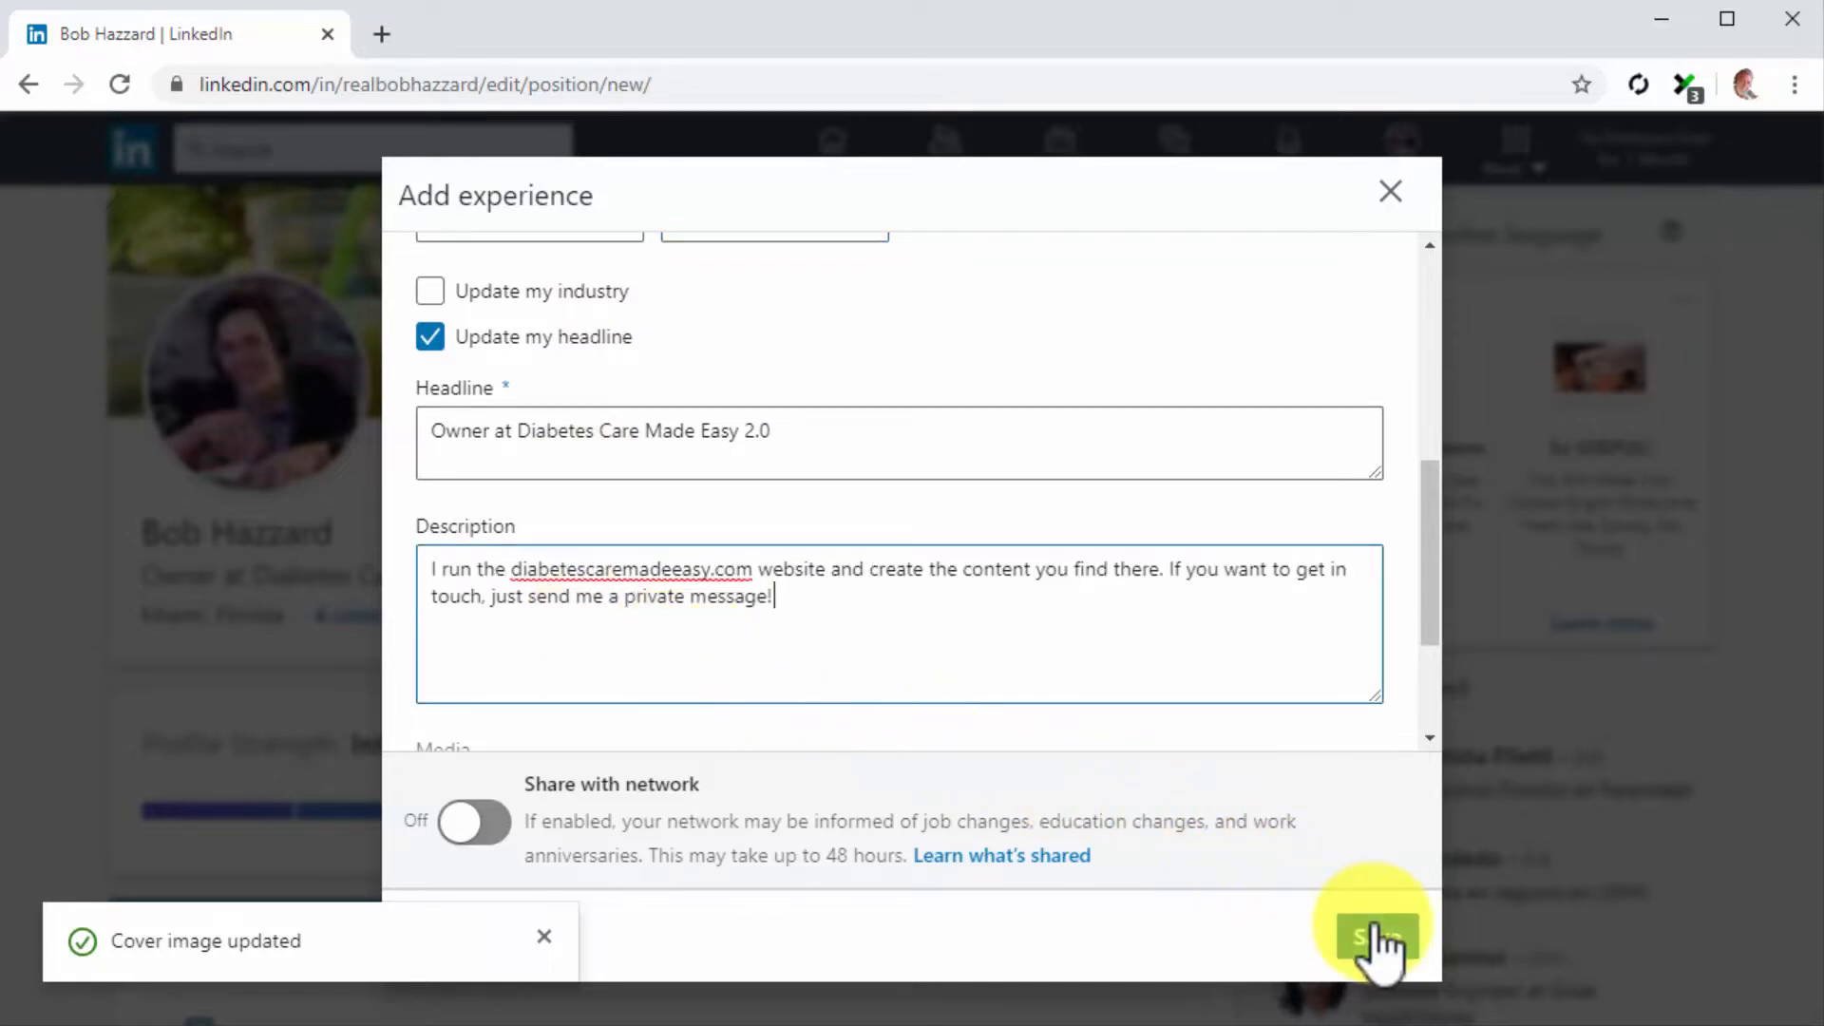